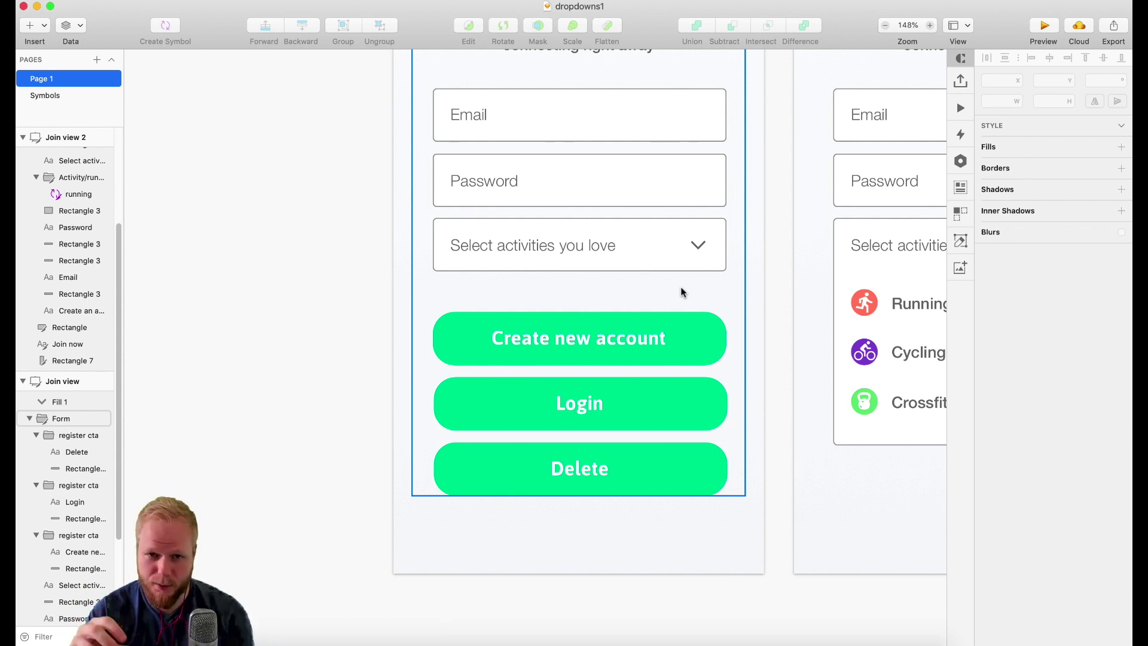
Convert the Create new account button group into a symbol named button/primary
{"action": "left_click", "coordinate": [578, 320]}
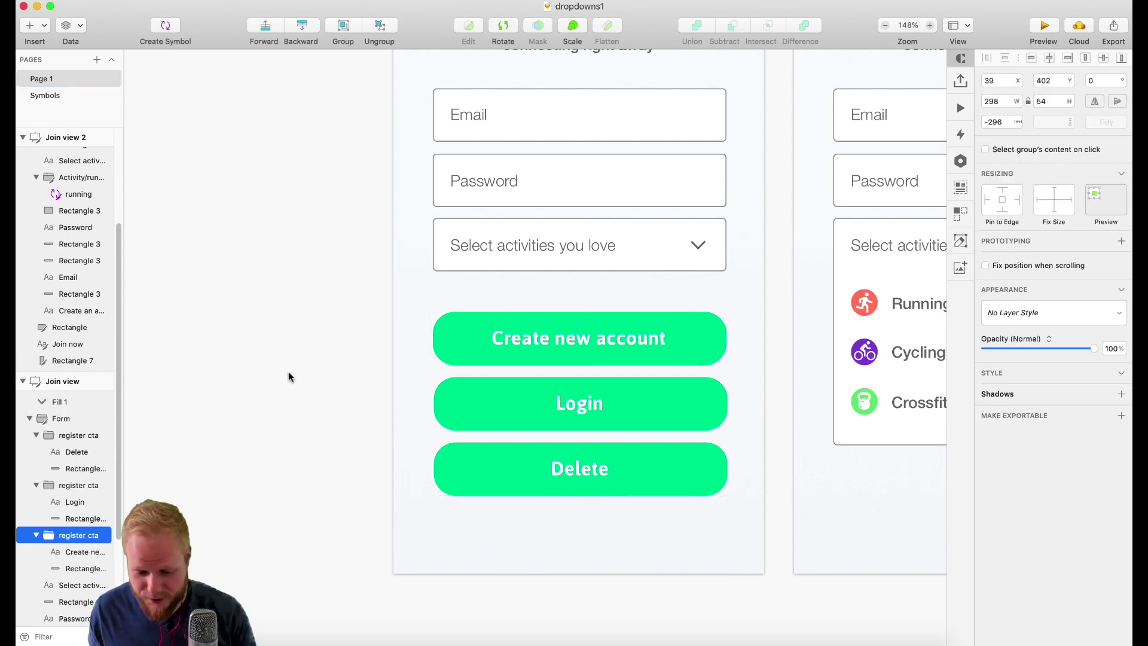
{"action": "left_click", "coordinate": [594, 365]}
{"action": "left_click", "coordinate": [594, 353]}
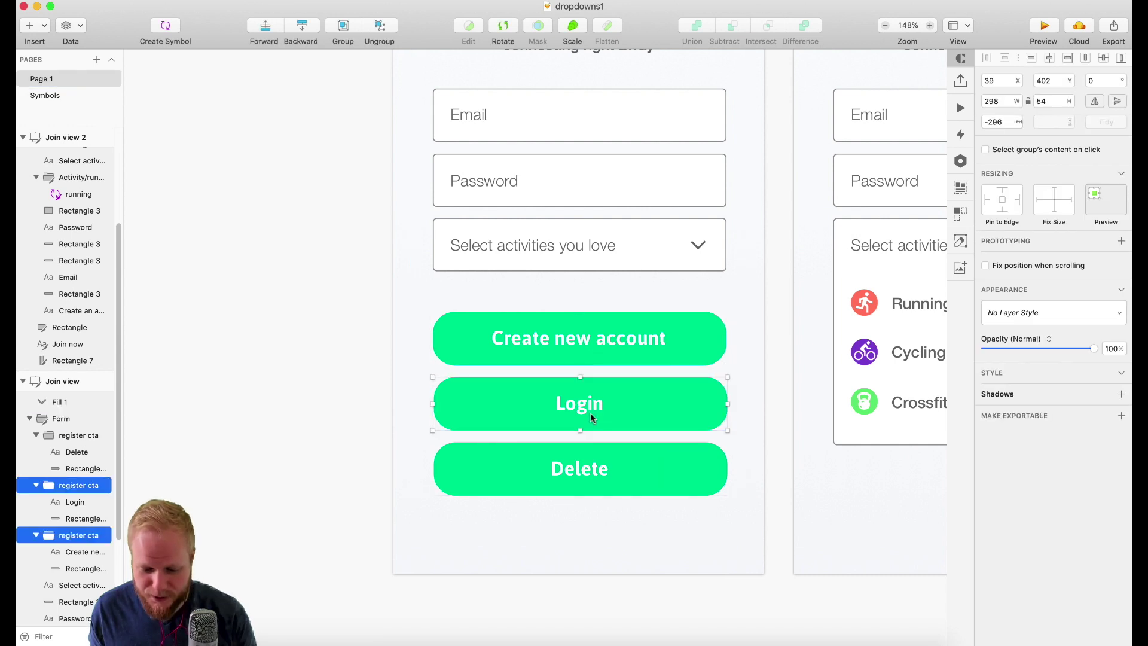
{"action": "right_click", "coordinate": [605, 338]}
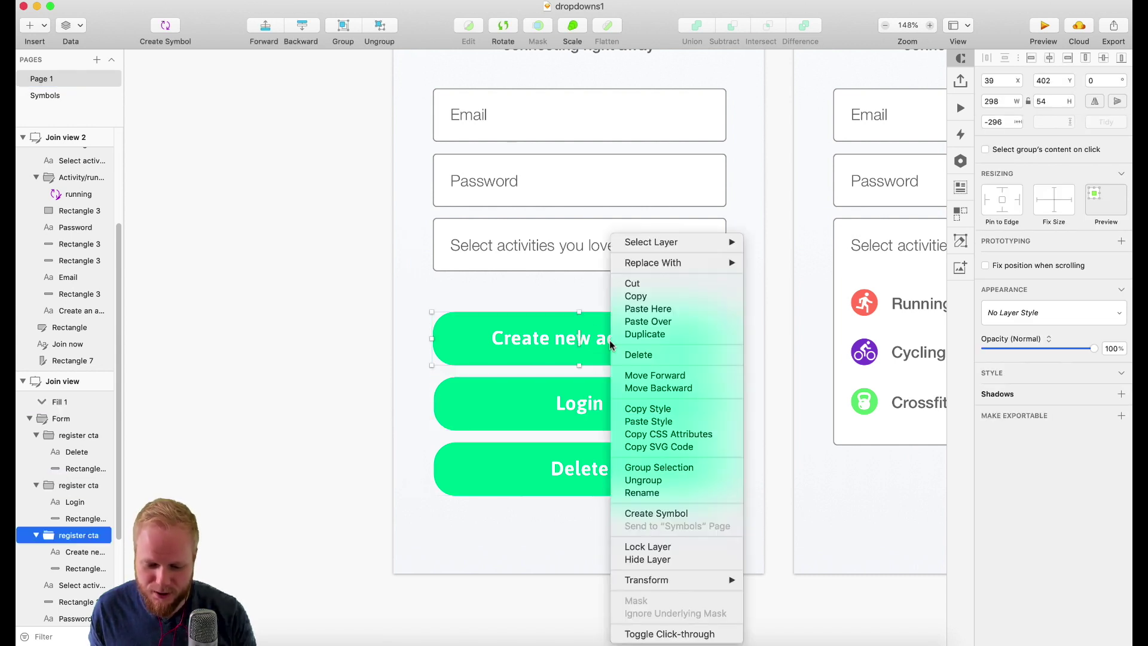
{"action": "left_click", "coordinate": [669, 513]}
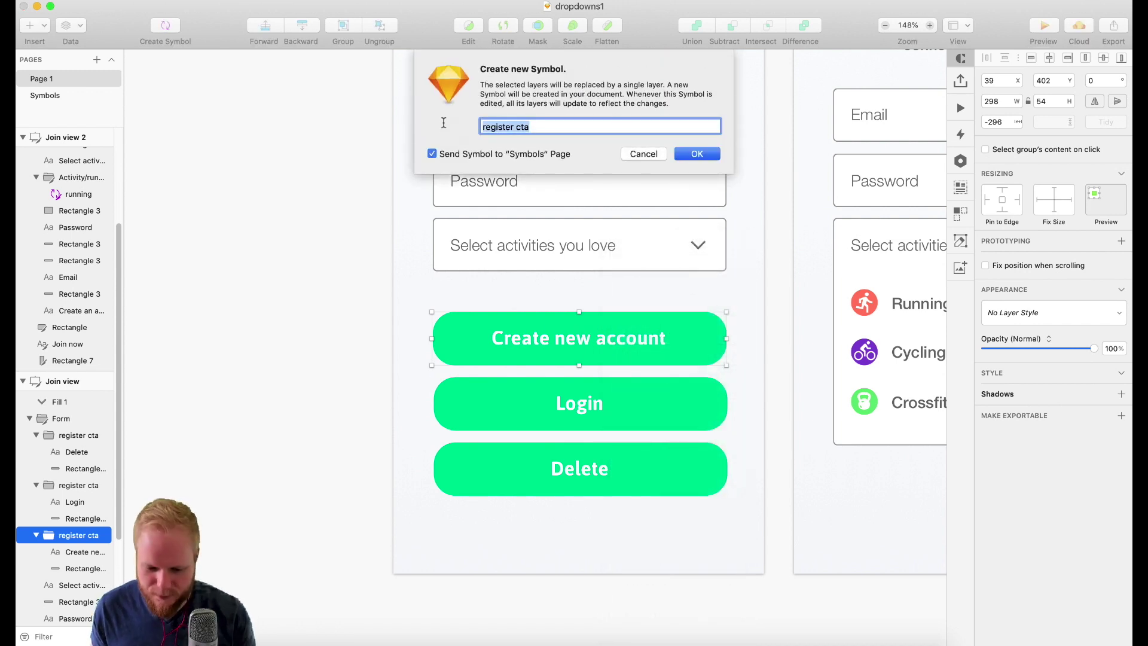
{"action": "type", "text": "button/primary"}
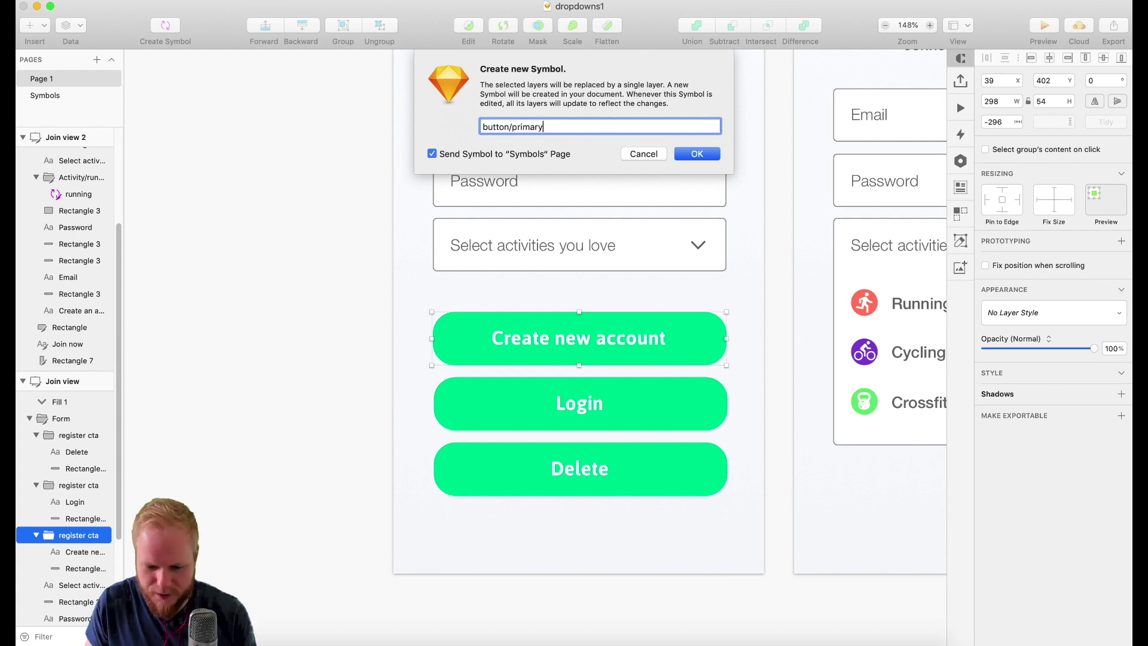
{"action": "key", "text": "Return"}
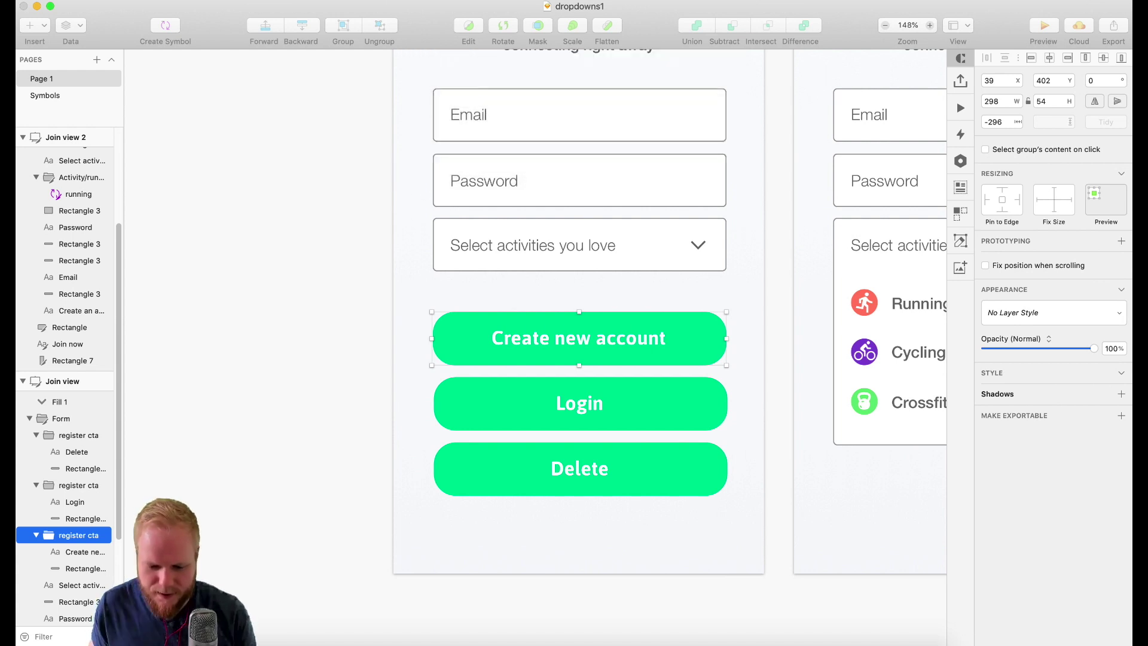
On the Symbols page, duplicate button/primary below itself and name the copy button/secondary
{"action": "left_click", "coordinate": [48, 96]}
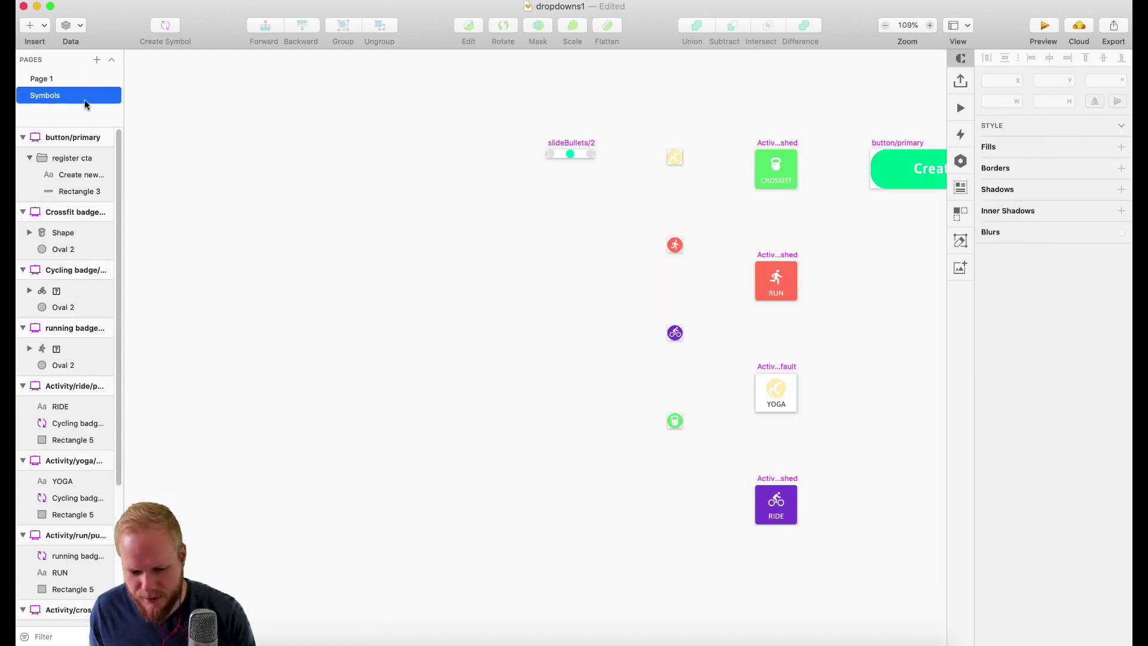
{"action": "scroll", "coordinate": [730, 225], "scroll_direction": "right", "scroll_amount": 5}
{"action": "scroll", "coordinate": [801, 186], "scroll_direction": "right", "scroll_amount": 3}
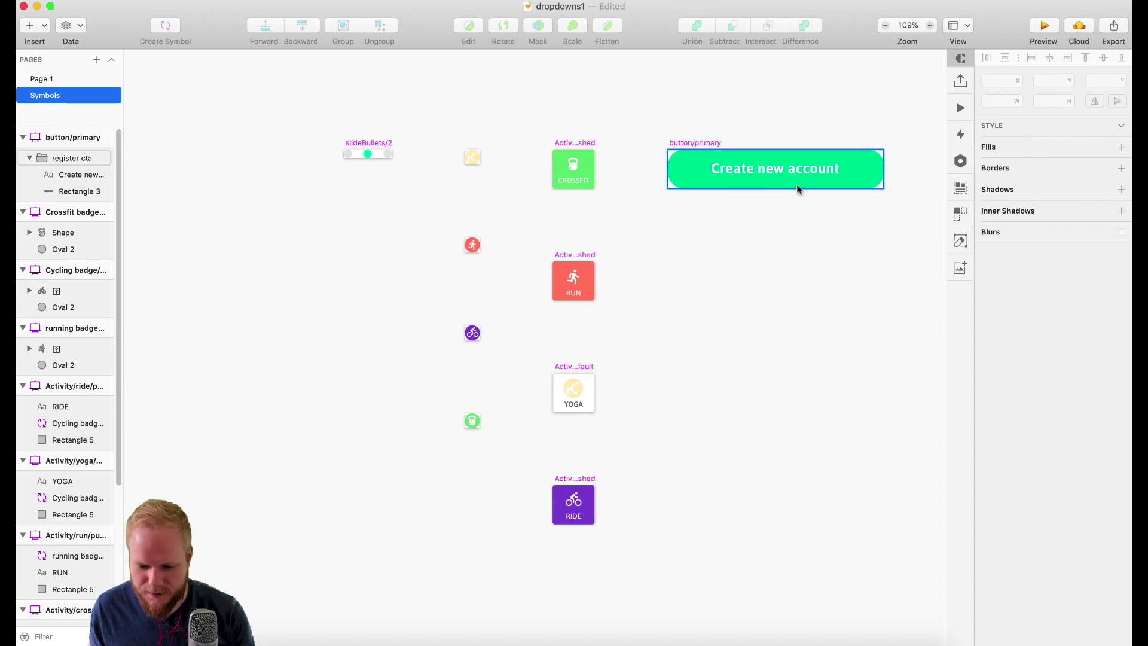
{"action": "scroll", "coordinate": [836, 150], "scroll_direction": "up", "scroll_amount": 4}
{"action": "scroll", "coordinate": [841, 153], "scroll_direction": "up", "scroll_amount": 3}
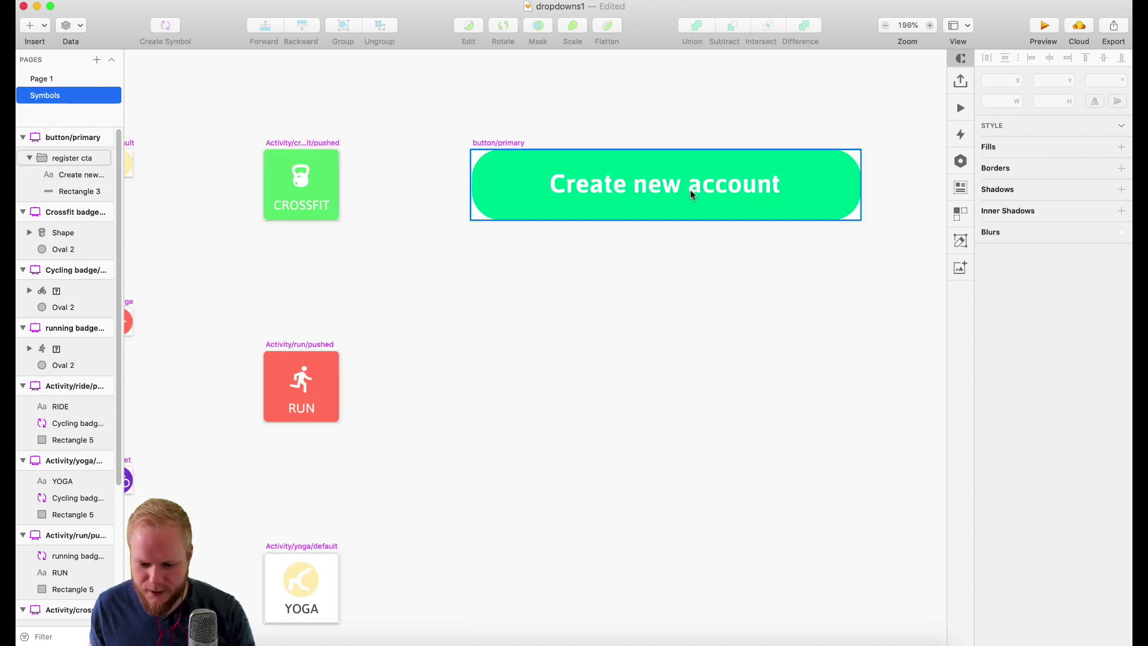
{"action": "left_click", "coordinate": [690, 189]}
{"action": "left_click_drag", "start_coordinate": [499, 149], "coordinate": [511, 263]}
{"action": "key", "text": "super+r"}
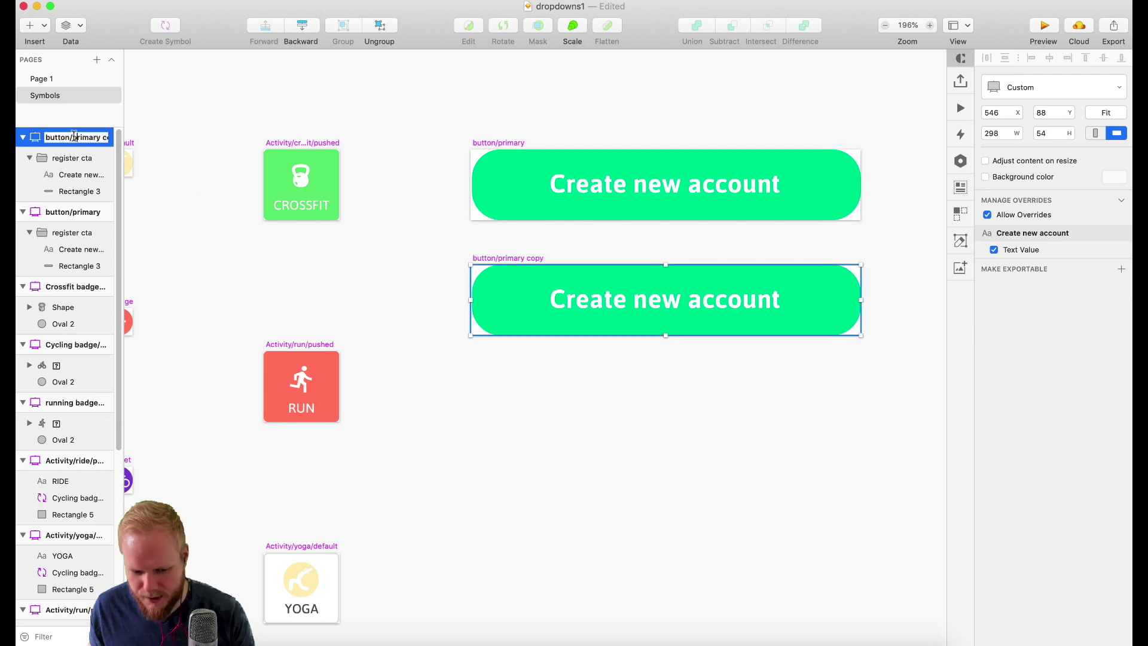
{"action": "type", "text": "button"}
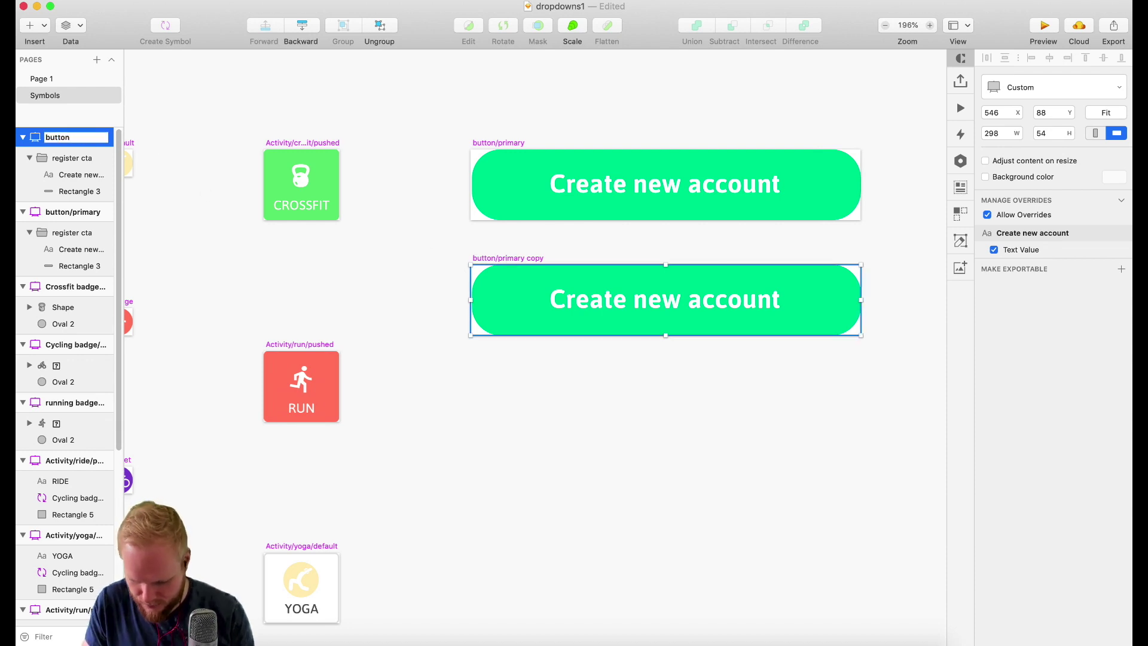
{"action": "type", "text": "/secondary"}
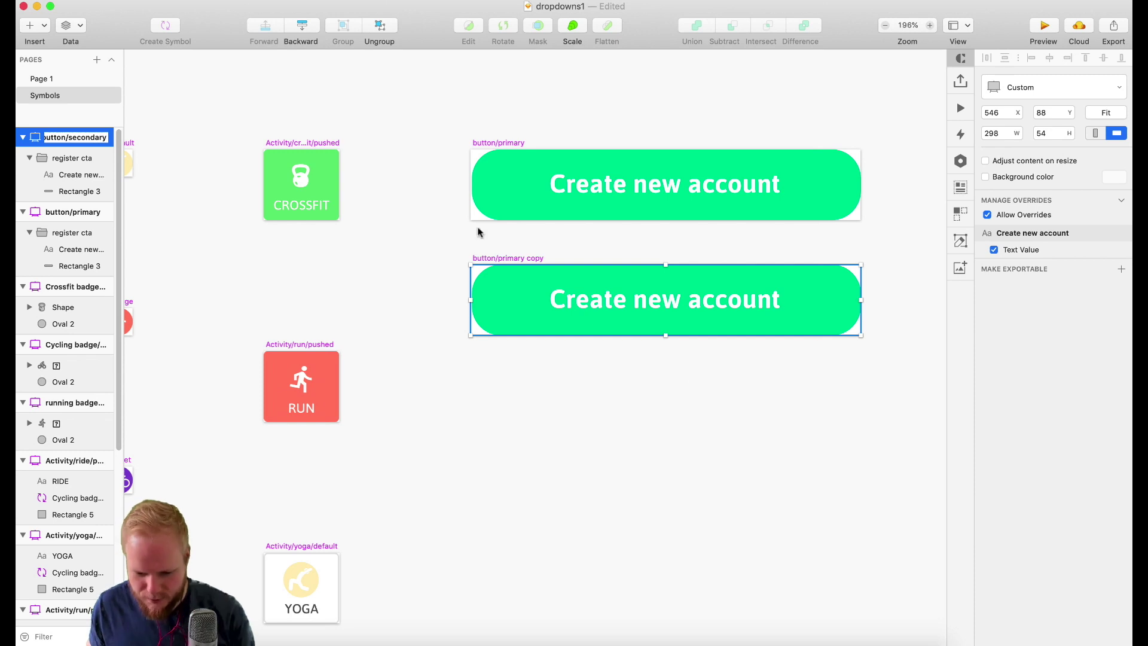
{"action": "key", "text": "Return"}
Fill the copy's background shape with the RUN badge's red, FF8D68, via the eyedropper
{"action": "left_click", "coordinate": [832, 281]}
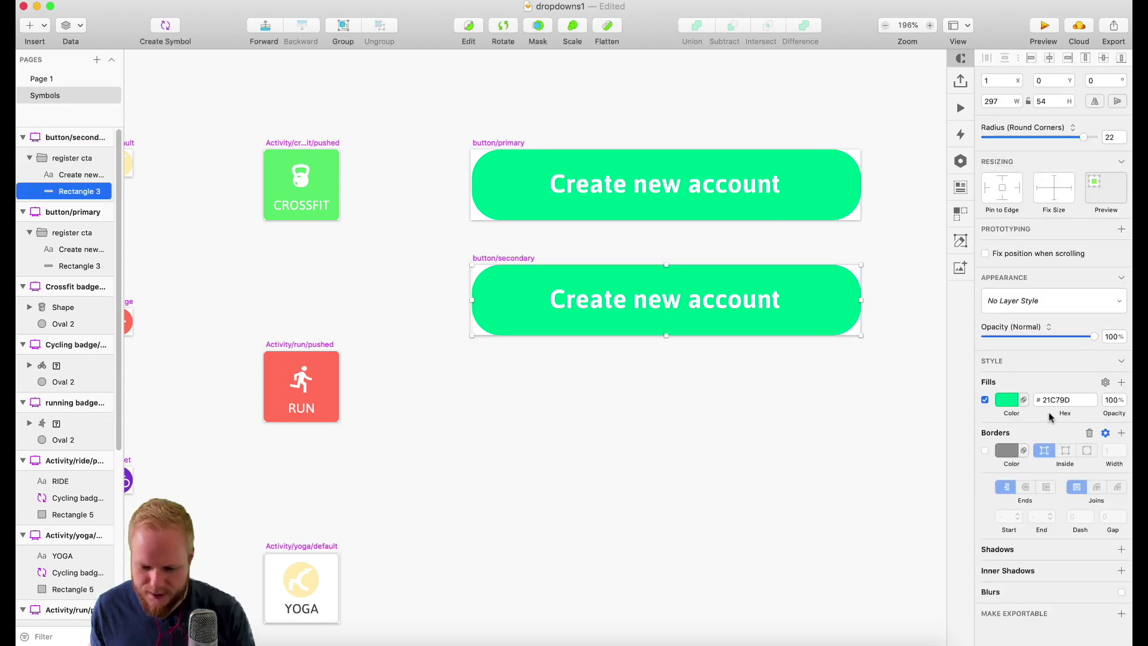
{"action": "left_click", "coordinate": [1007, 400]}
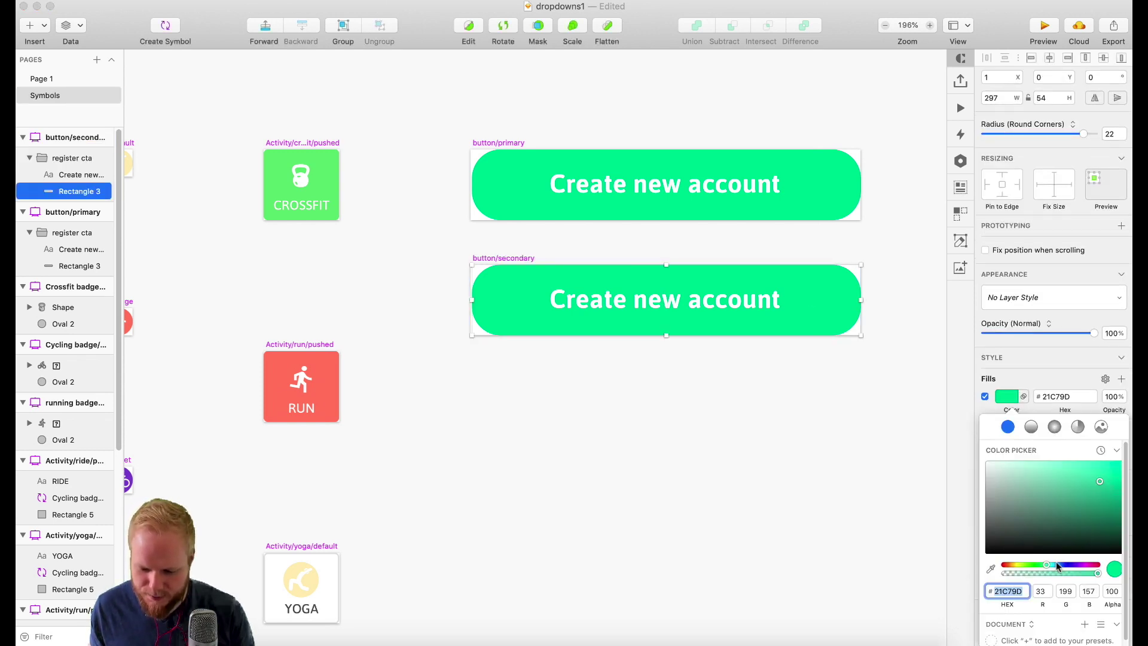
{"action": "left_click", "coordinate": [990, 568]}
{"action": "left_click", "coordinate": [329, 369]}
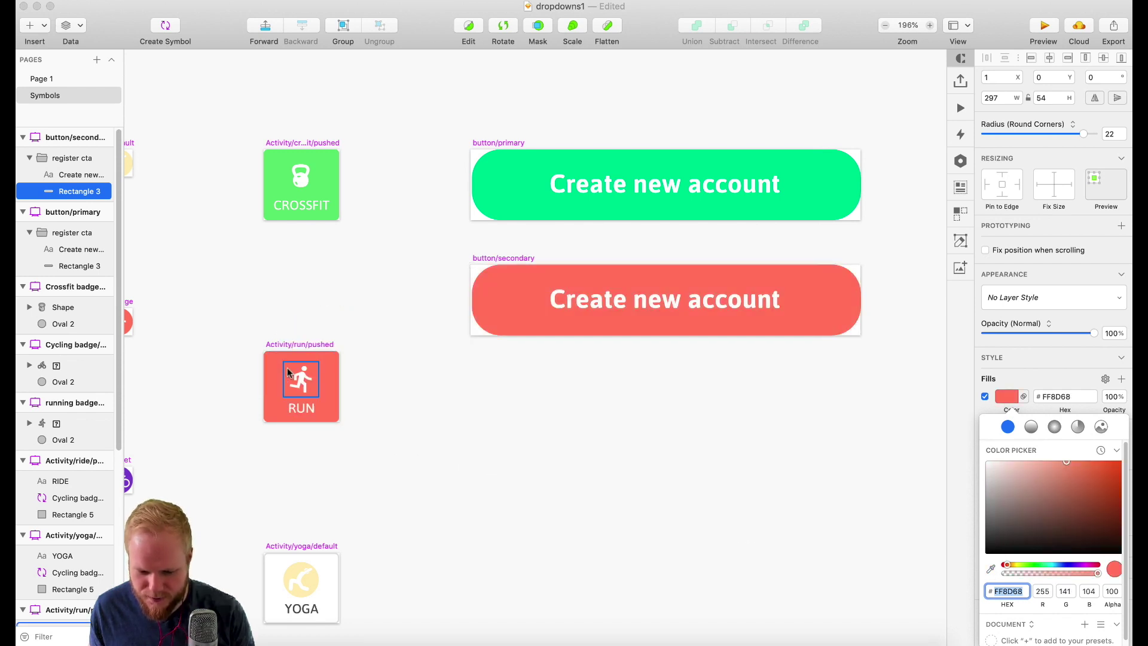
{"action": "key", "text": "Escape"}
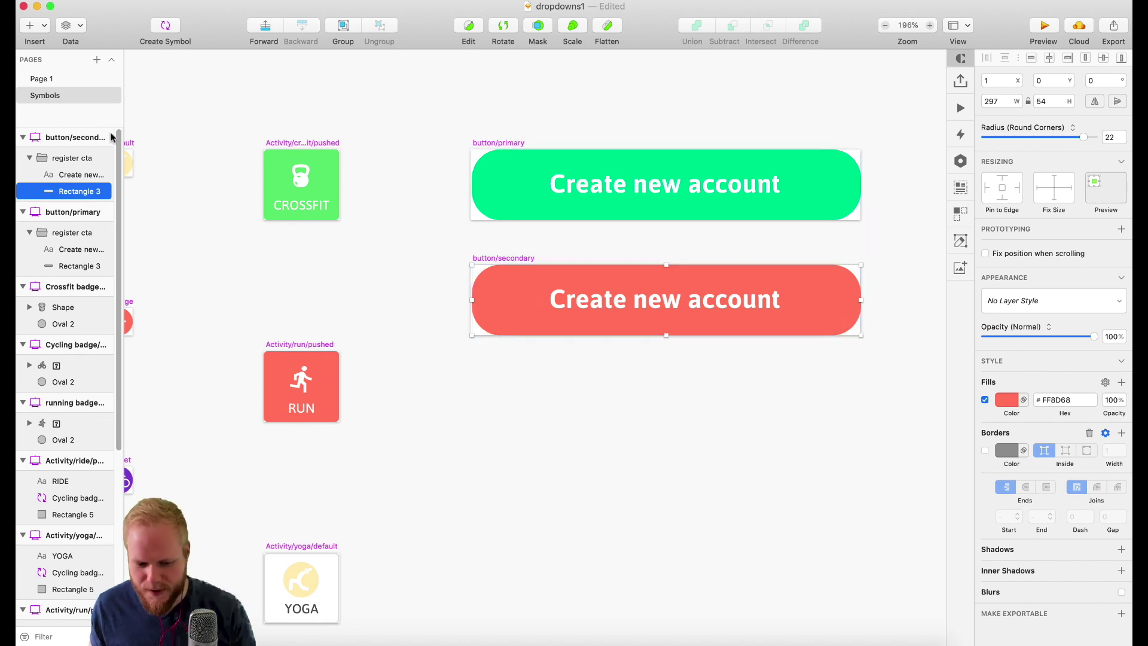
On Page 1, delete the Login button, Rectangle 7 and Fill 1 from the Join view form
{"action": "left_click", "coordinate": [36, 79]}
{"action": "left_click", "coordinate": [617, 397]}
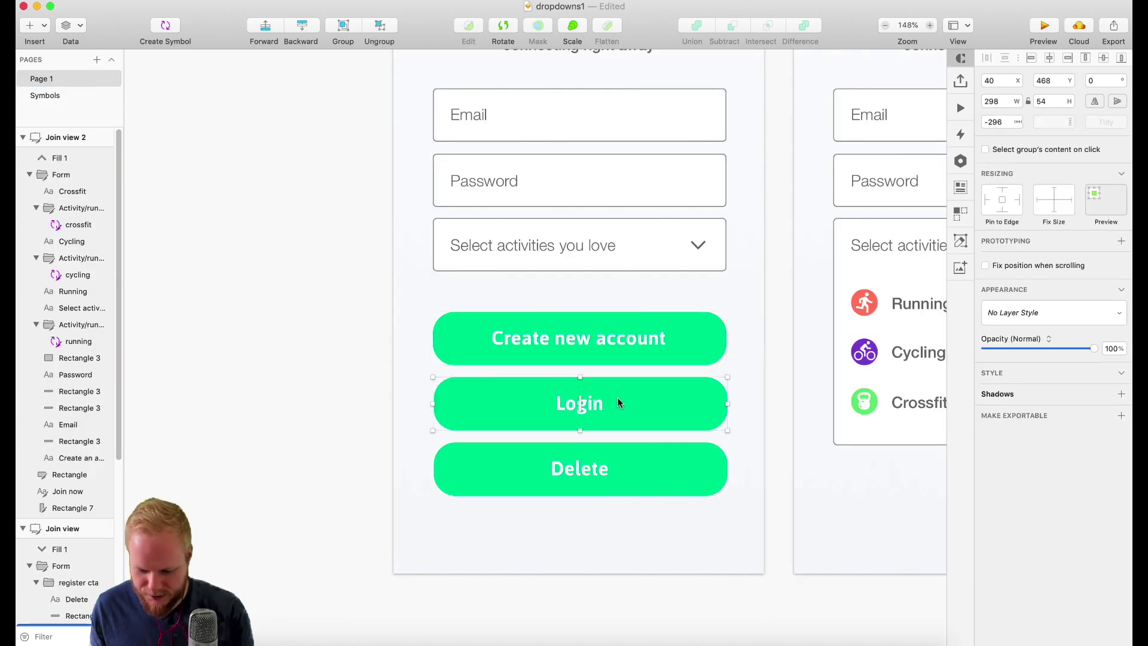
{"action": "key", "text": "Delete"}
{"action": "key", "text": "Delete"}
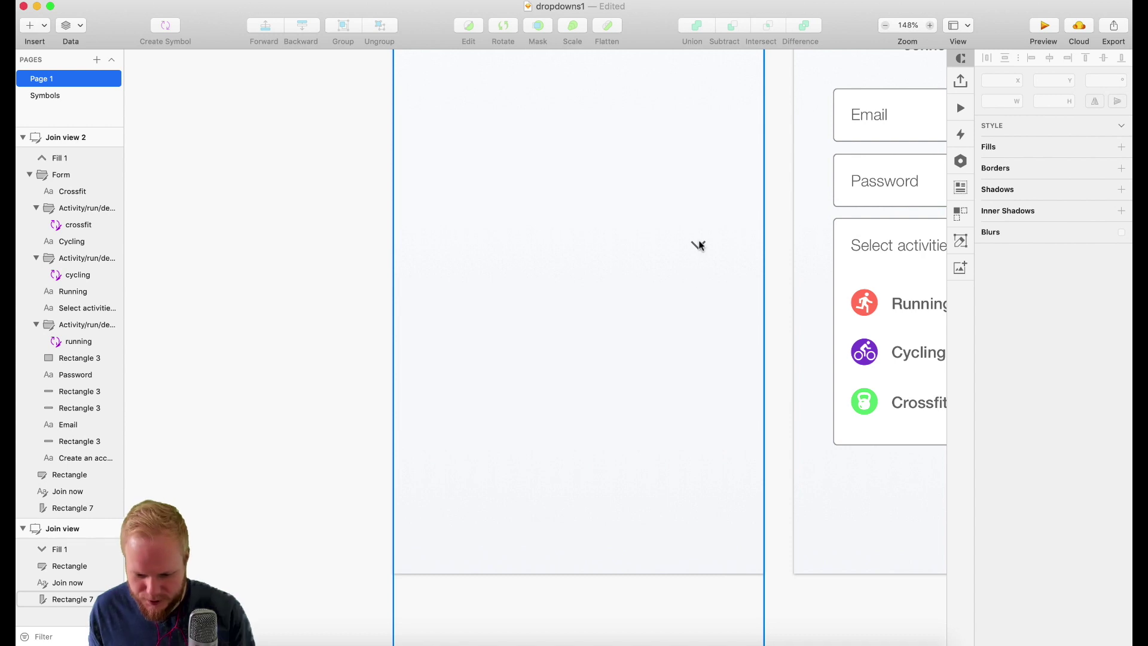
{"action": "left_click", "coordinate": [698, 245]}
{"action": "left_click", "coordinate": [698, 247]}
{"action": "key", "text": "Delete"}
{"action": "scroll", "coordinate": [682, 254], "scroll_direction": "up", "scroll_amount": 5}
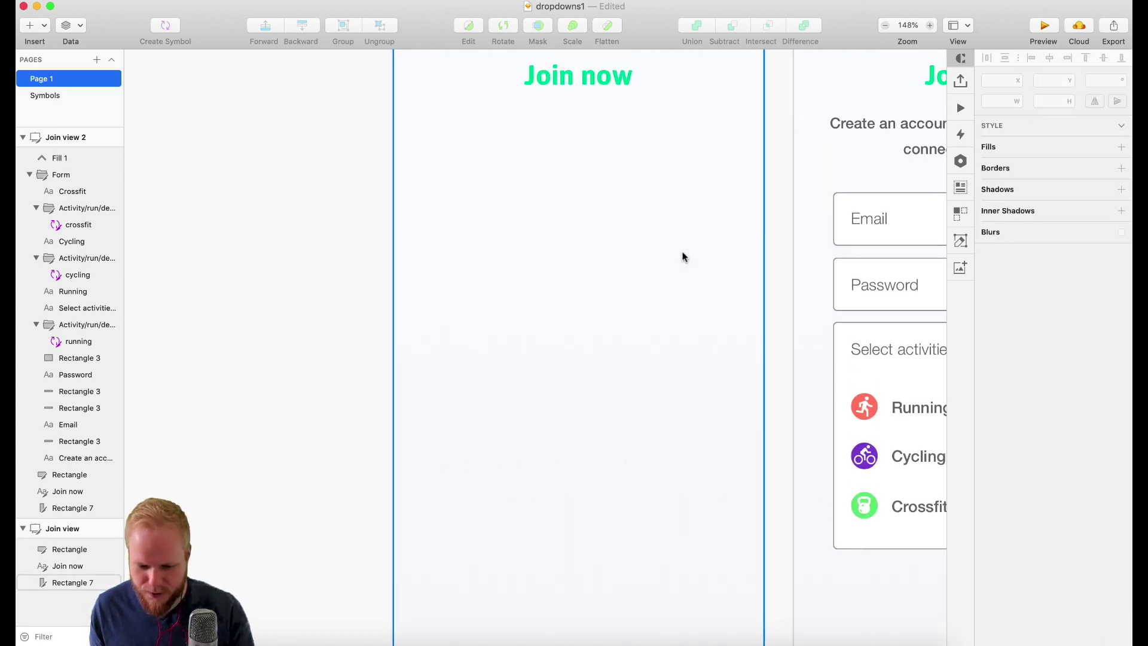
{"action": "left_click", "coordinate": [561, 114]}
{"action": "key", "text": "Delete"}
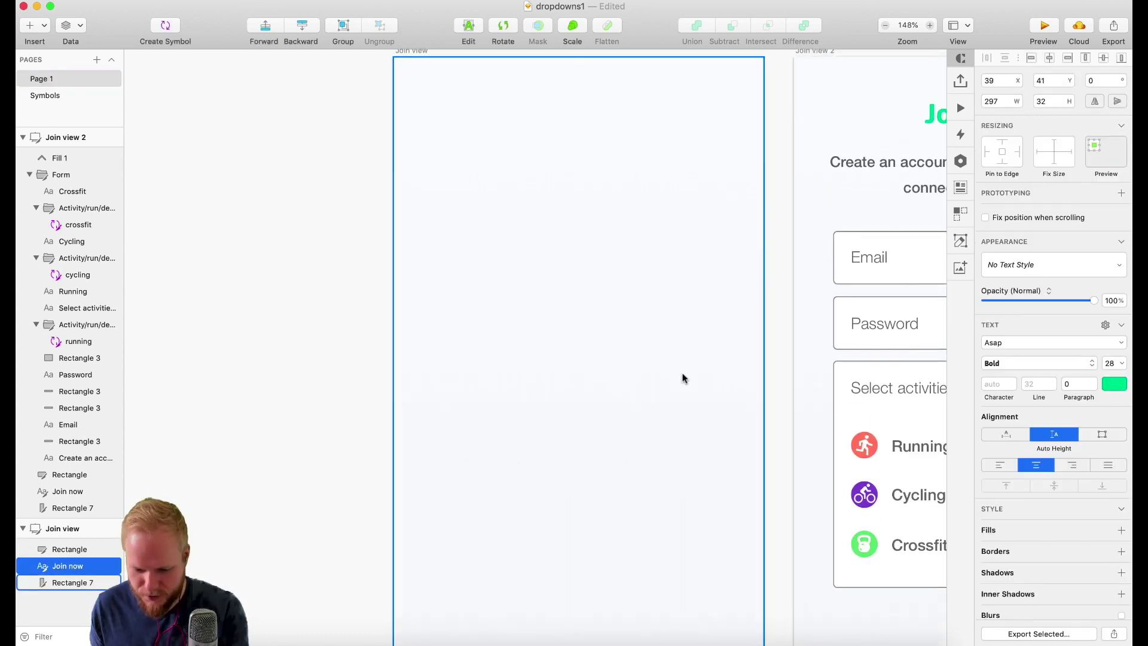
{"action": "left_click", "coordinate": [559, 257]}
Insert a button/primary symbol instance near the top of the Join view artboard
{"action": "left_click", "coordinate": [45, 25]}
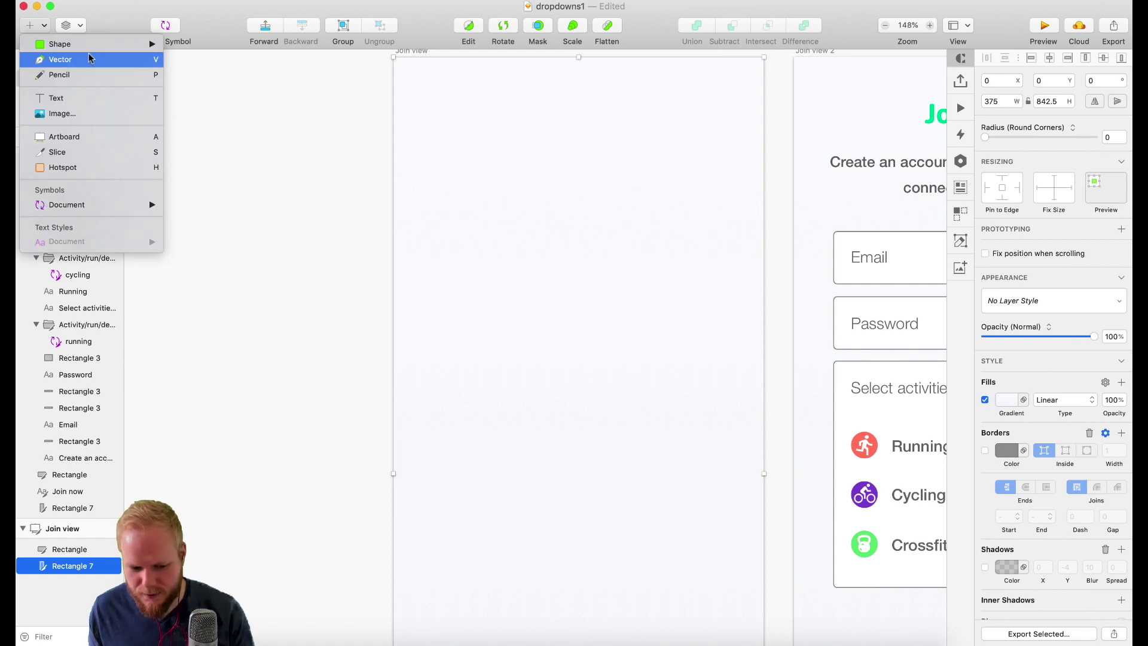
{"action": "mouse_move", "coordinate": [130, 206]}
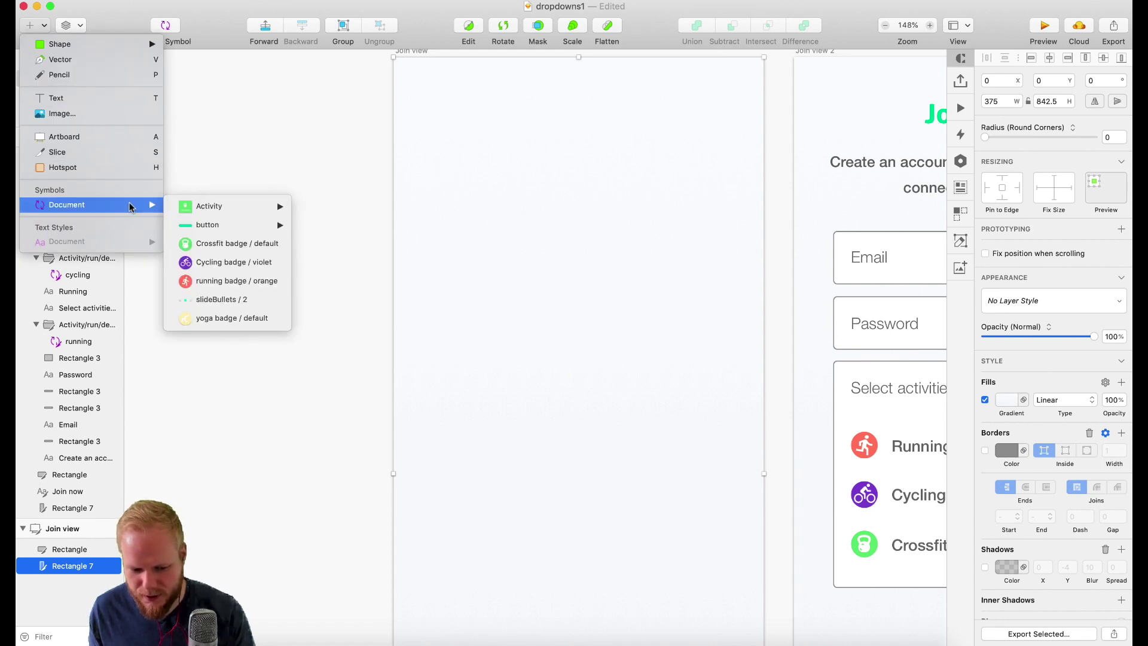
{"action": "mouse_move", "coordinate": [262, 225]}
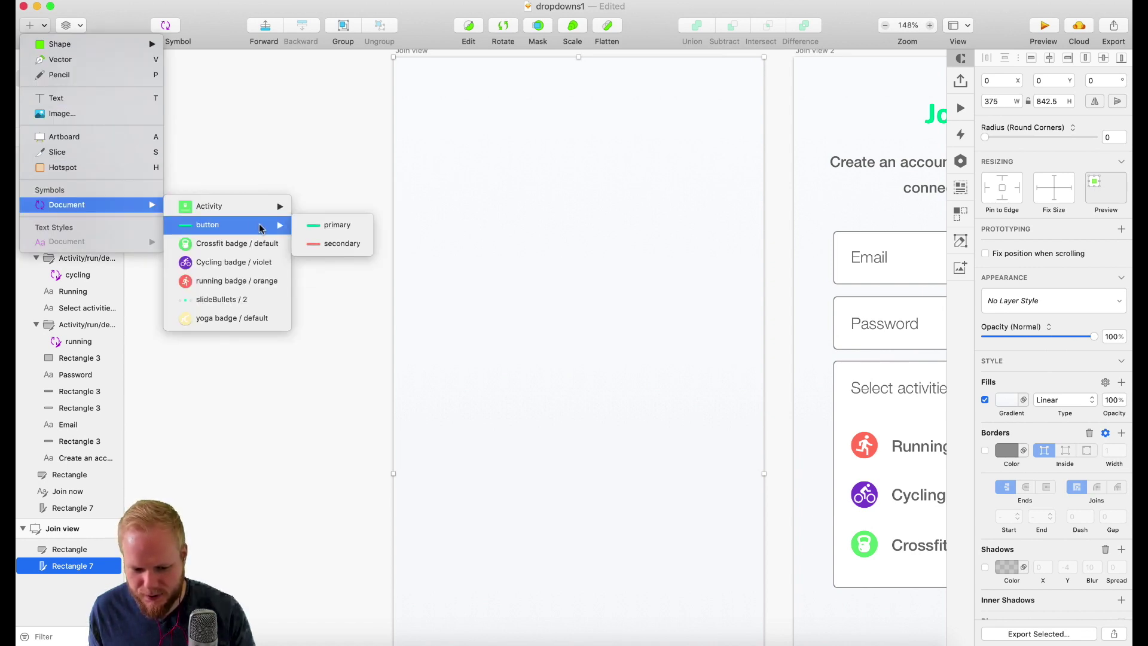
{"action": "left_click", "coordinate": [345, 228]}
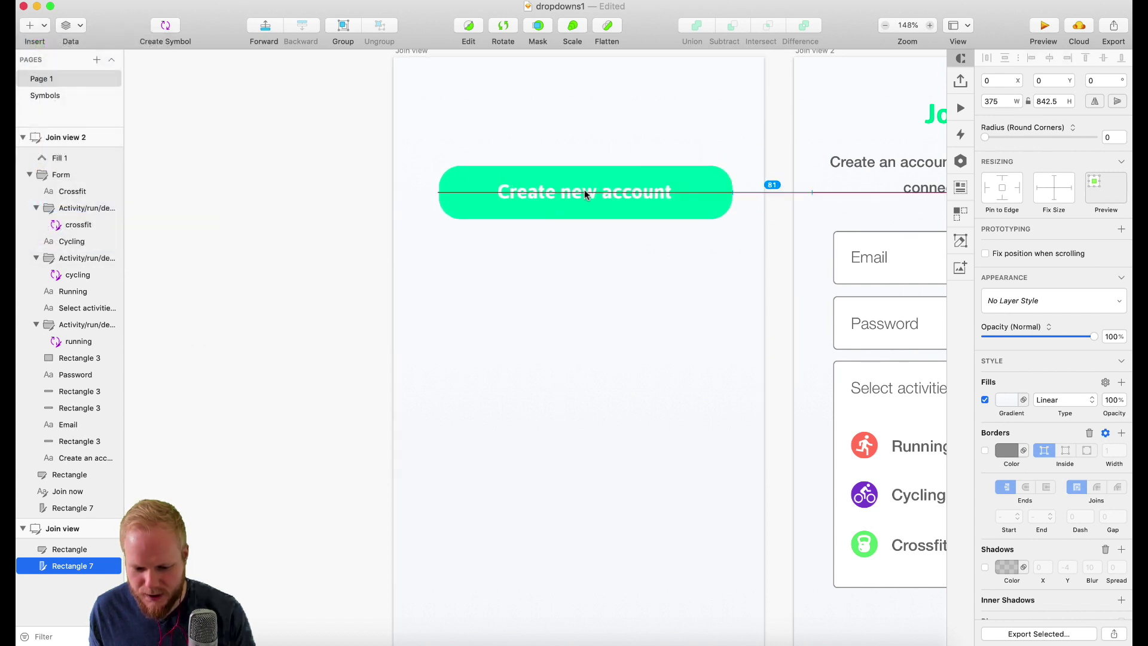
{"action": "left_click", "coordinate": [583, 189]}
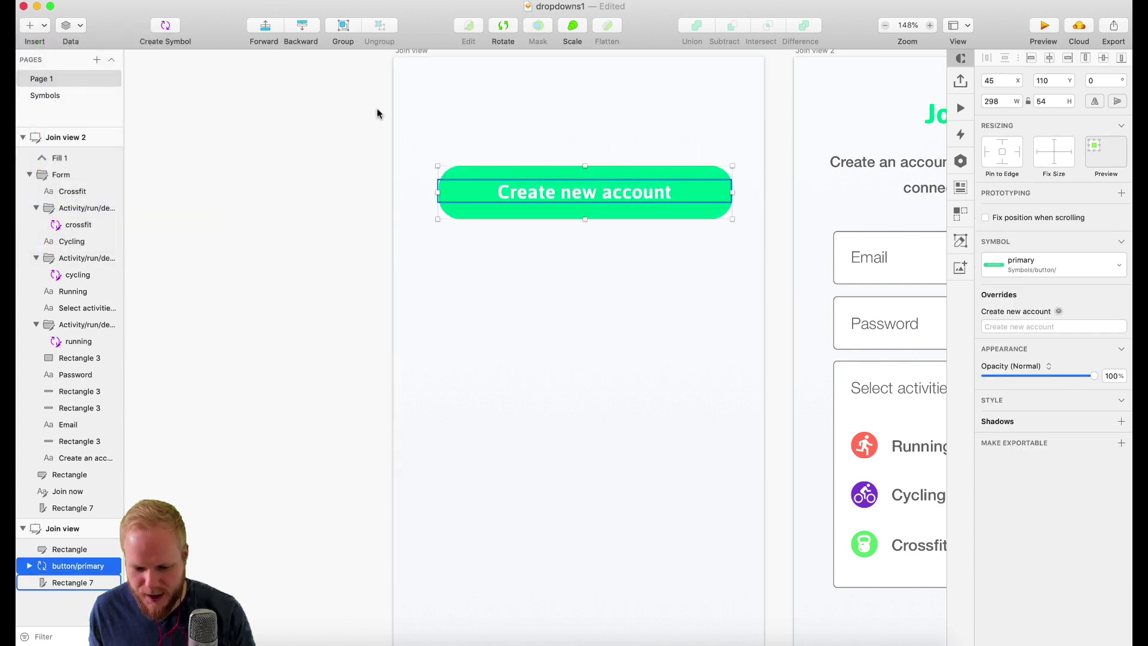
Swap the instance to button/secondary and override its label with 'dahgdfhgsgh'
{"action": "left_click", "coordinate": [1030, 272]}
{"action": "left_click", "coordinate": [1046, 306]}
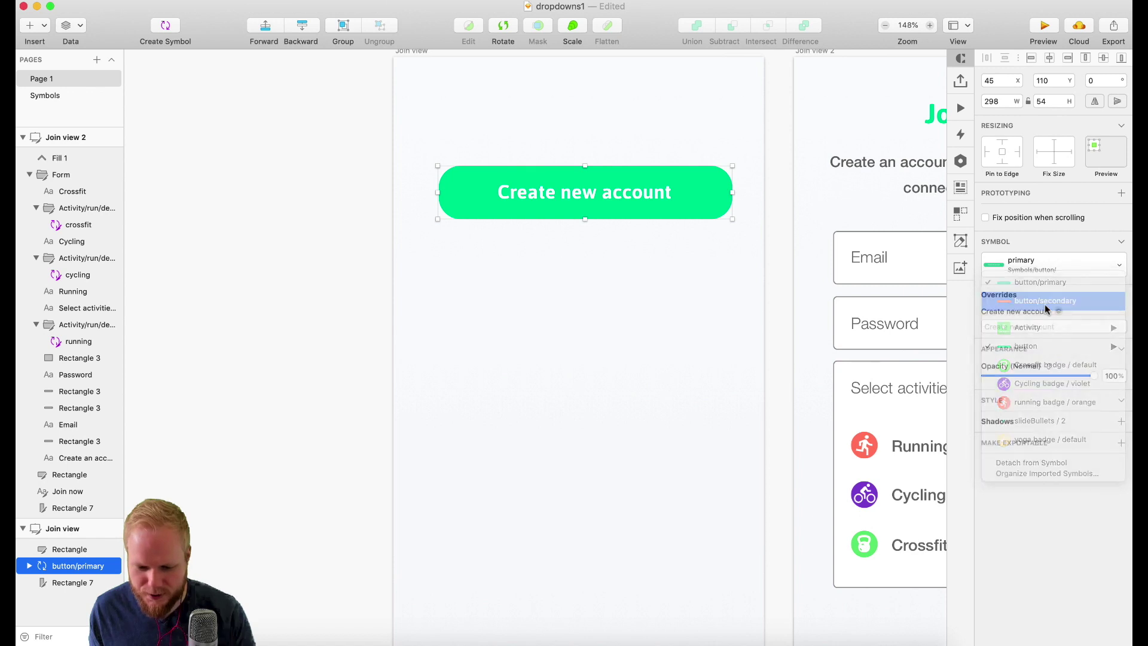
{"action": "left_click", "coordinate": [1036, 329]}
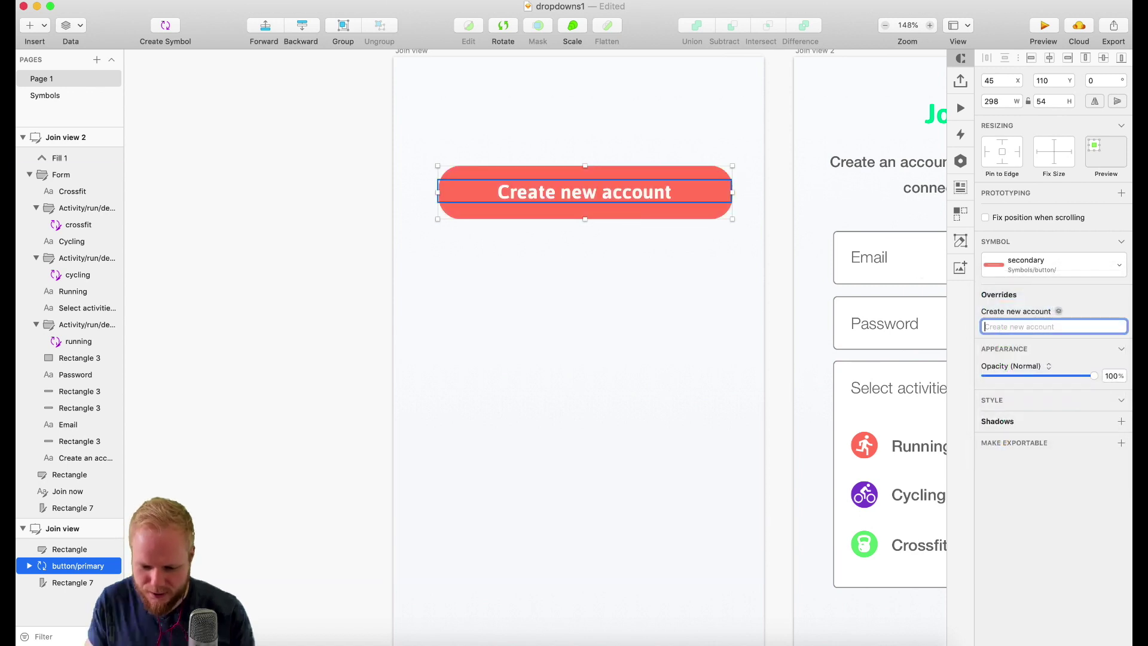
{"action": "type", "text": "dahgdfhgsghfghdsf"}
{"action": "key", "text": "Return"}
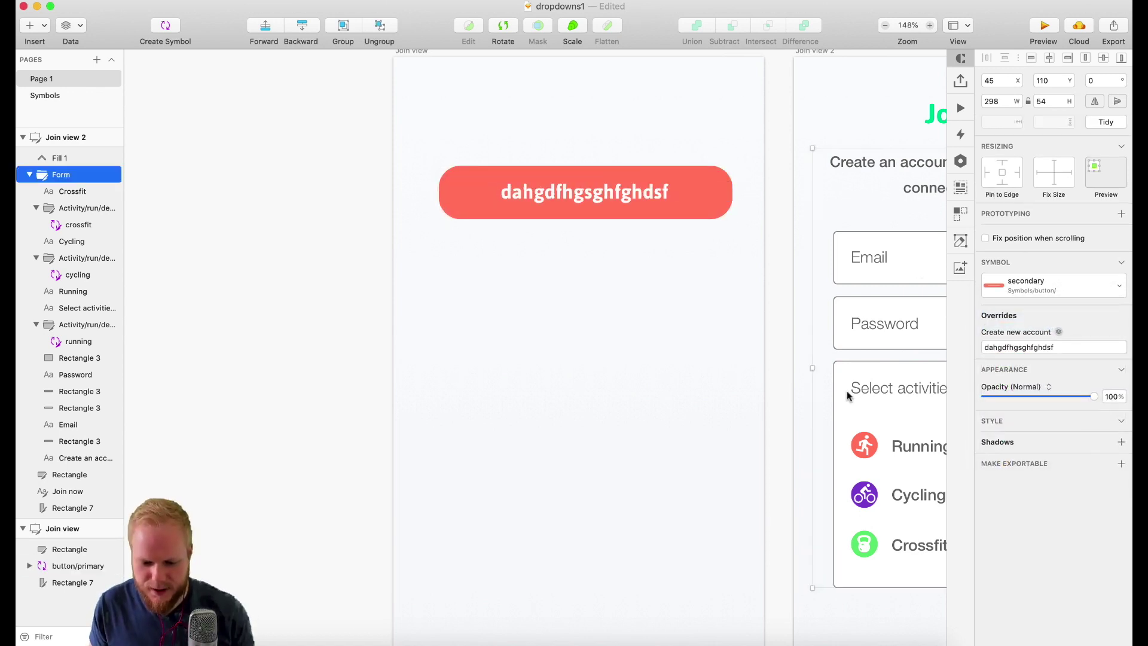
Swap the button instance back to button/primary
{"action": "left_click", "coordinate": [551, 192]}
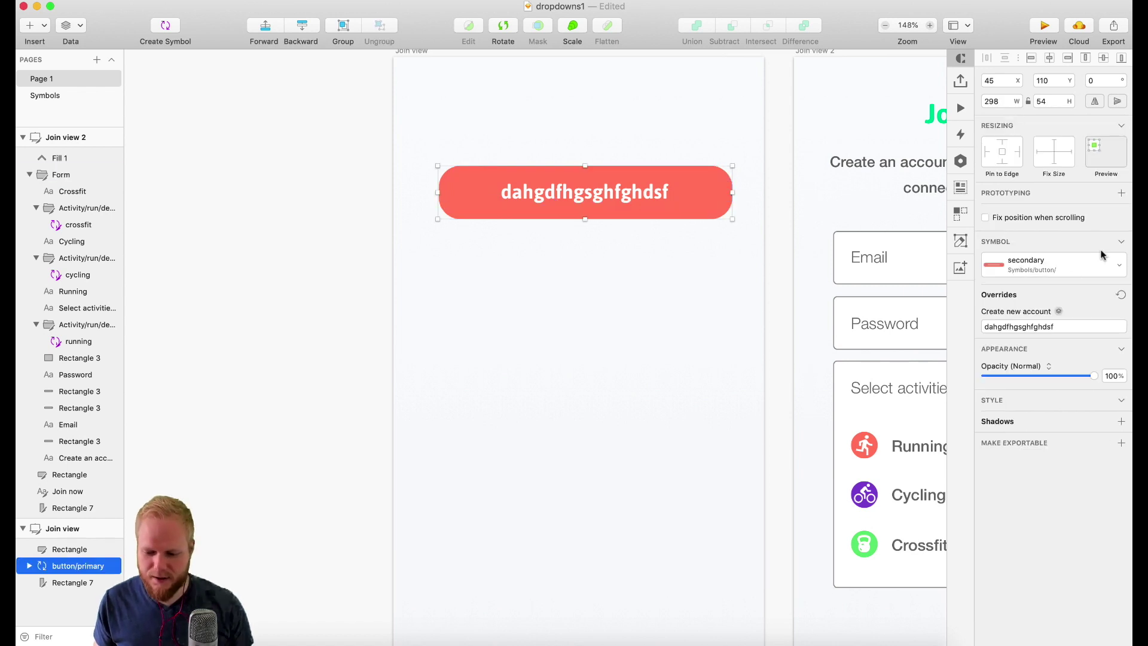
{"action": "left_click", "coordinate": [1053, 263]}
{"action": "left_click", "coordinate": [1040, 299]}
{"action": "left_click", "coordinate": [1044, 268]}
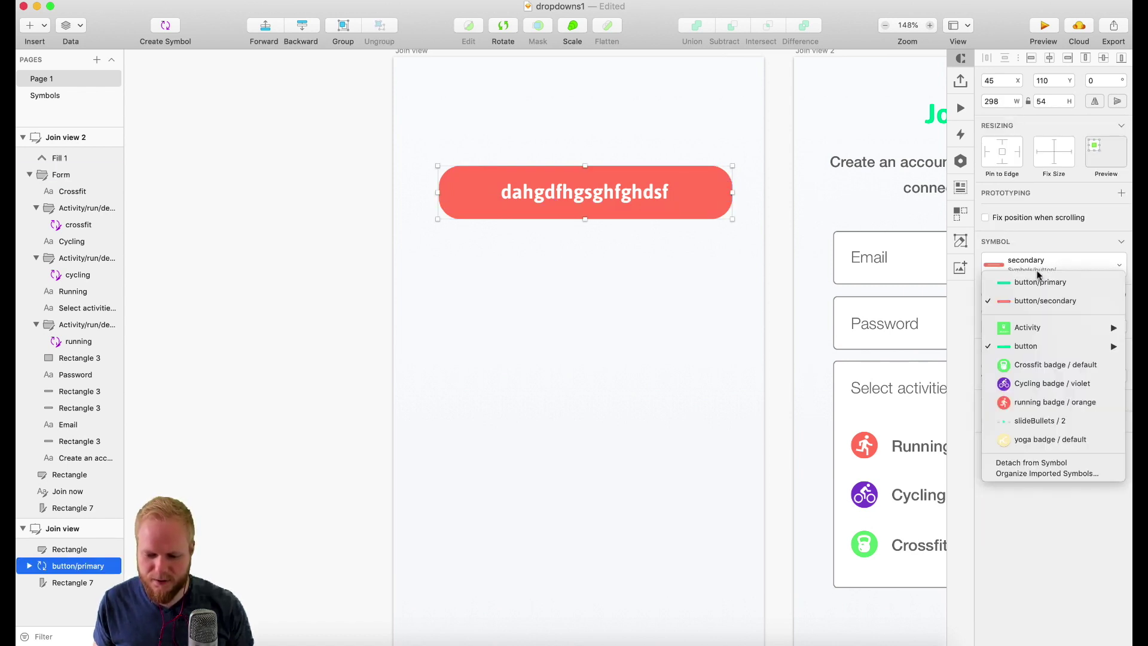
{"action": "left_click", "coordinate": [1041, 282]}
{"action": "left_click", "coordinate": [285, 243]}
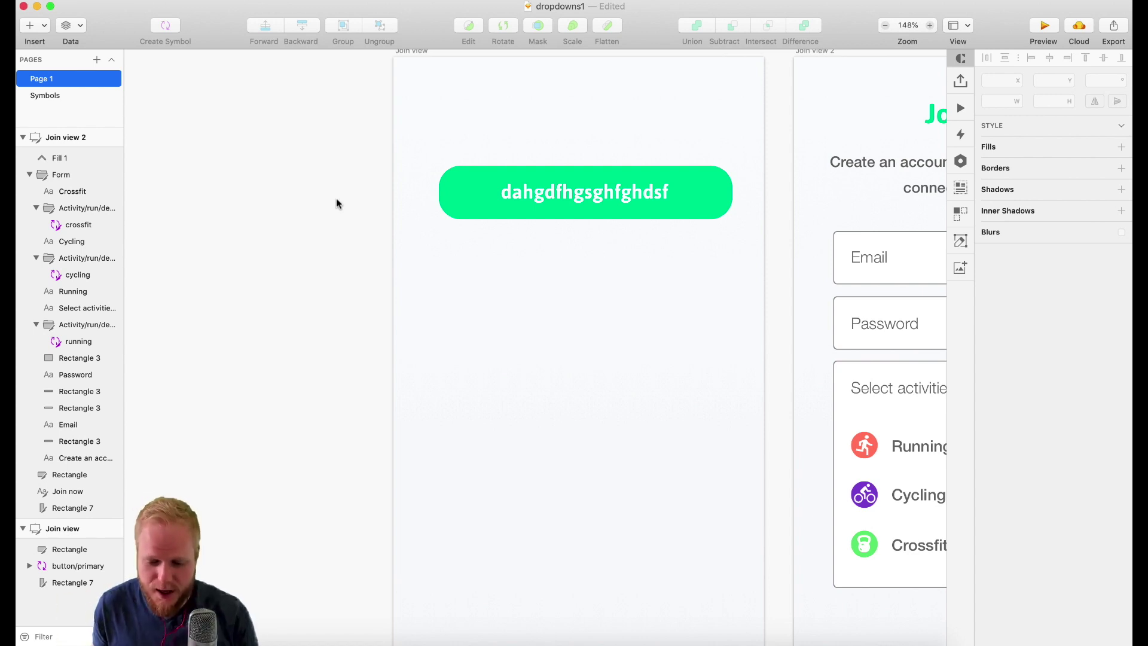
Swap the nested running badge symbol beside Running to Cycling badge / violet
{"action": "double_click", "coordinate": [868, 450]}
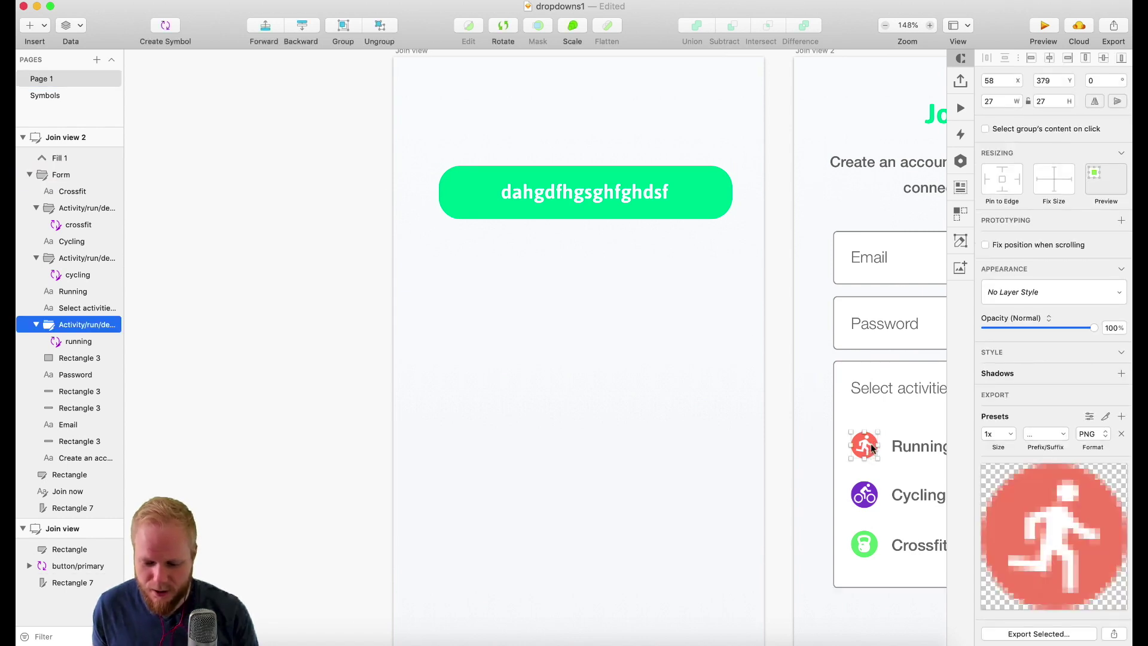
{"action": "scroll", "coordinate": [859, 443], "scroll_direction": "right", "scroll_amount": 4}
{"action": "left_click", "coordinate": [836, 452]}
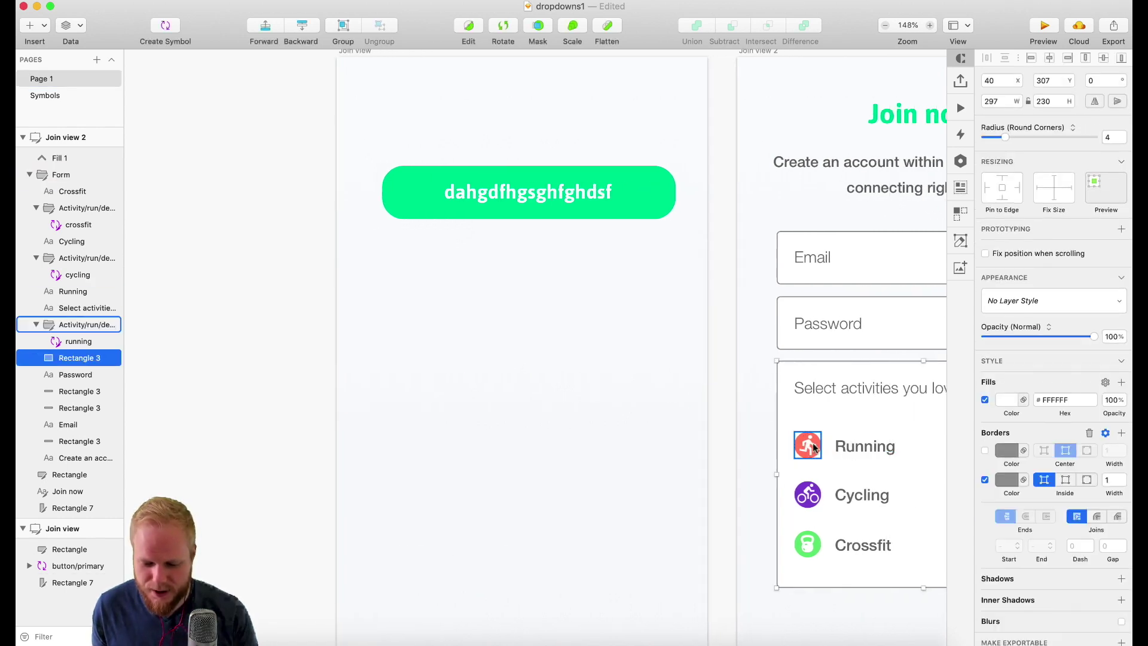
{"action": "left_click", "coordinate": [807, 446]}
{"action": "key", "text": "Return"}
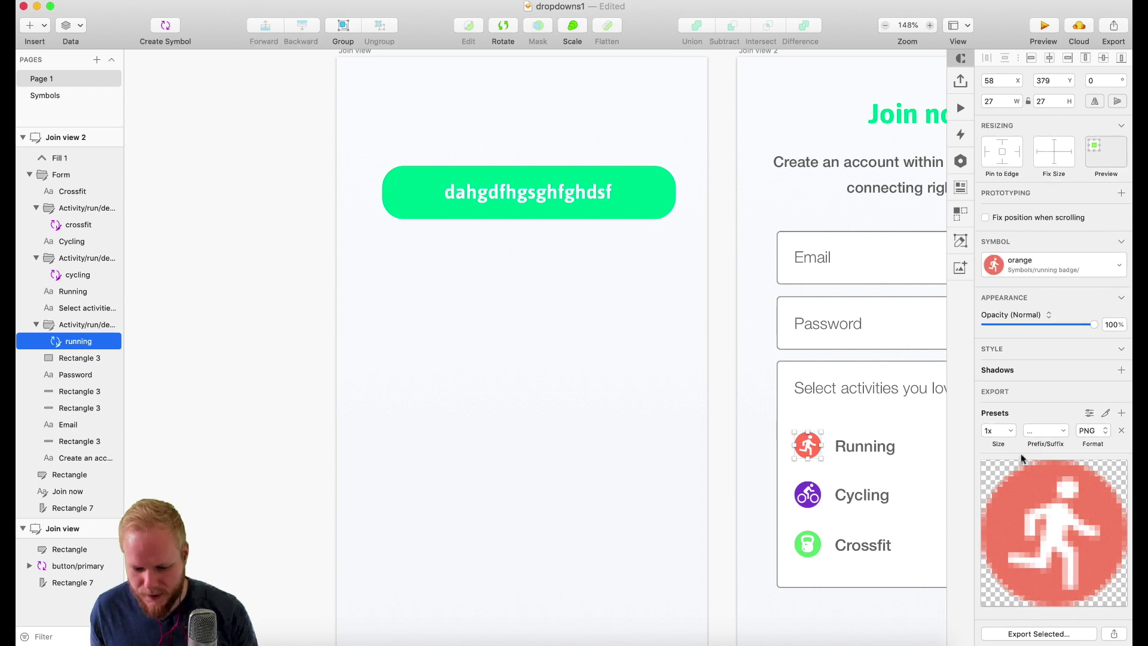
{"action": "left_click", "coordinate": [1066, 258]}
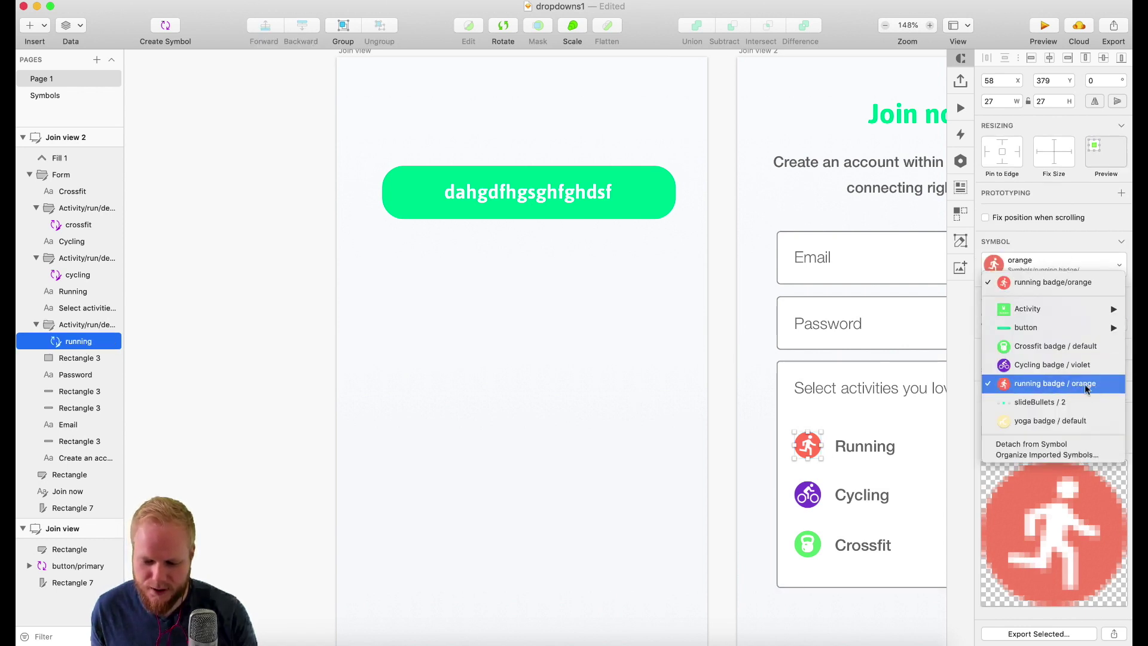
{"action": "left_click", "coordinate": [1076, 365]}
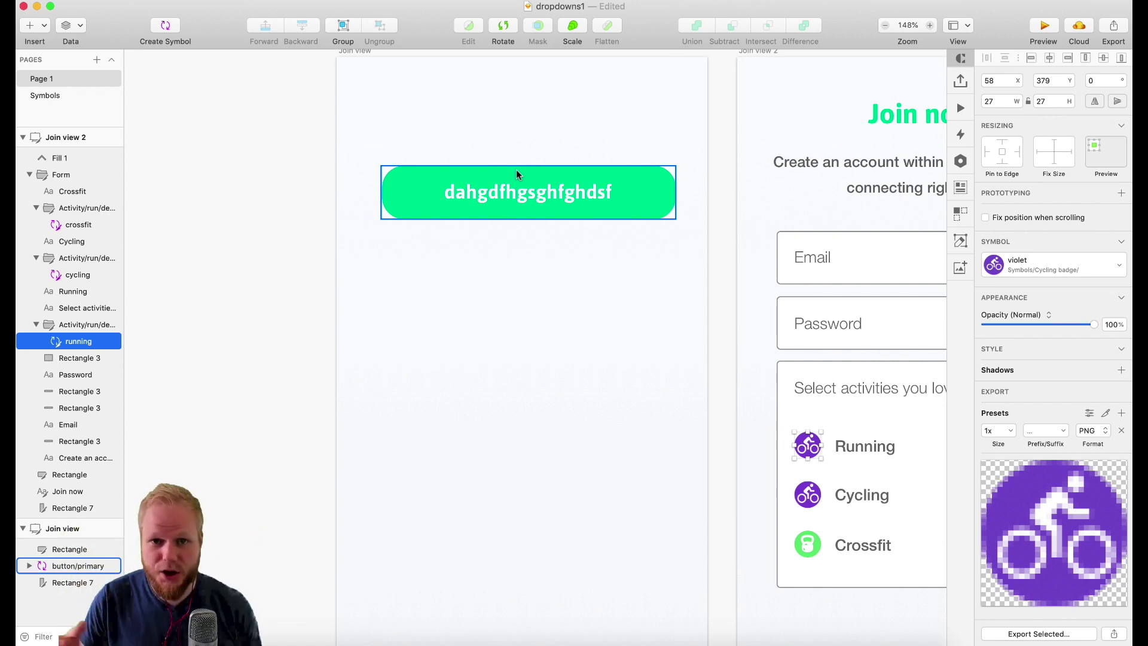
{"action": "left_click", "coordinate": [470, 200]}
On the Symbols page, duplicate button/primary to the right and delete the copy's label text
{"action": "left_click", "coordinate": [49, 102]}
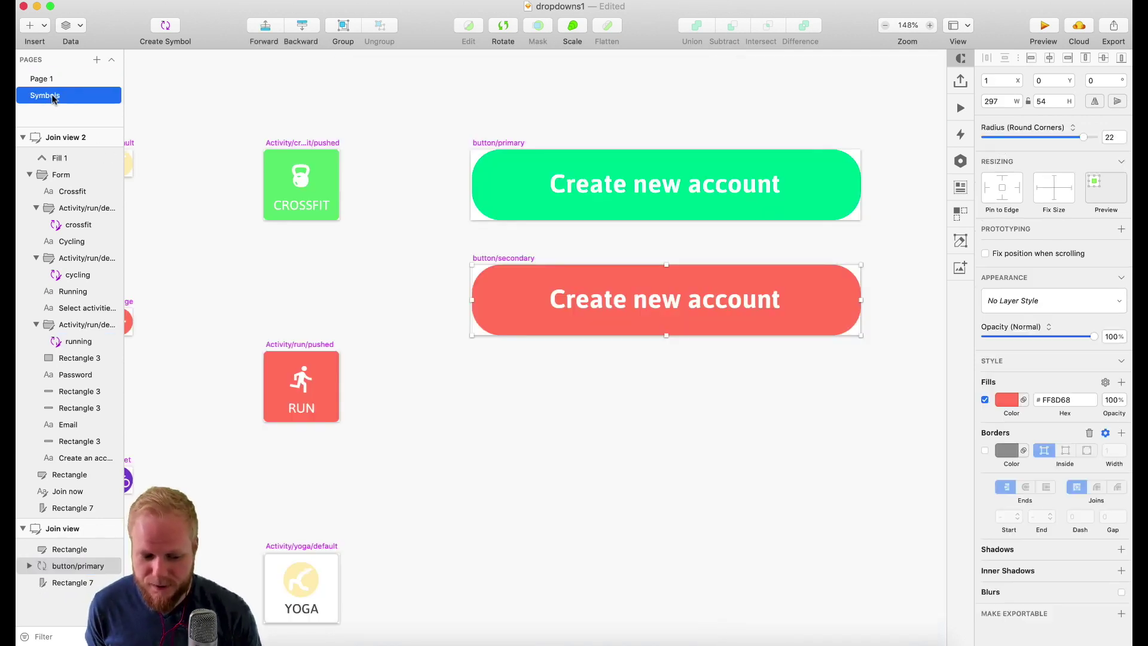
{"action": "scroll", "coordinate": [658, 413], "scroll_direction": "right", "scroll_amount": 6}
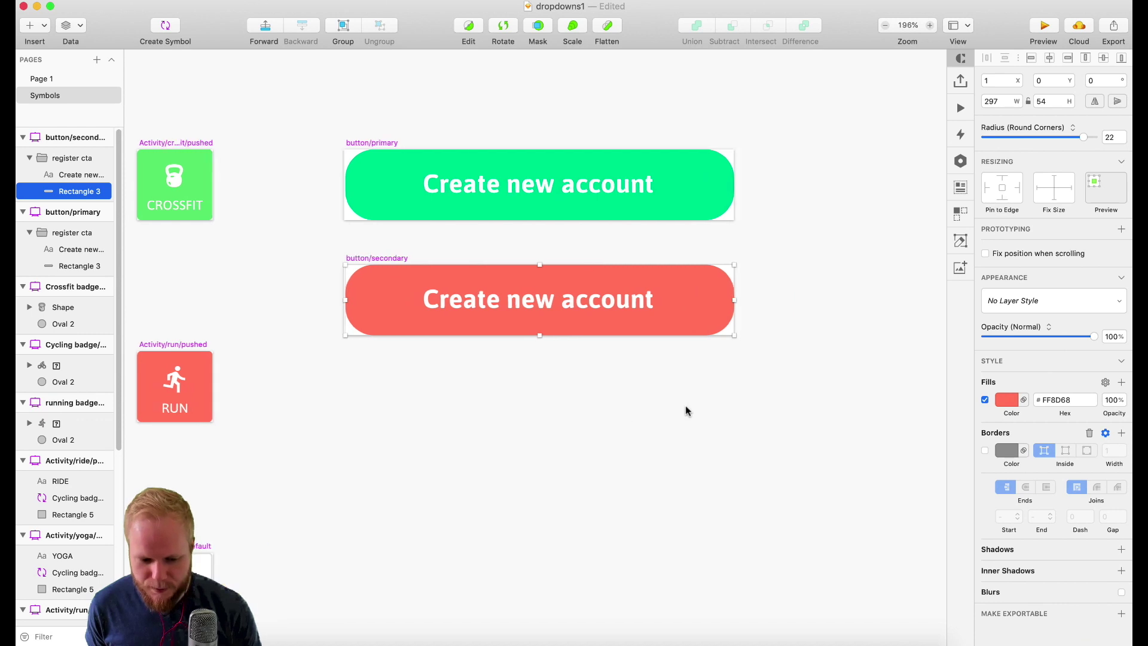
{"action": "left_click", "coordinate": [260, 143]}
{"action": "left_click_drag", "start_coordinate": [260, 142], "coordinate": [720, 153]}
{"action": "scroll", "coordinate": [719, 153], "scroll_direction": "right", "scroll_amount": 6}
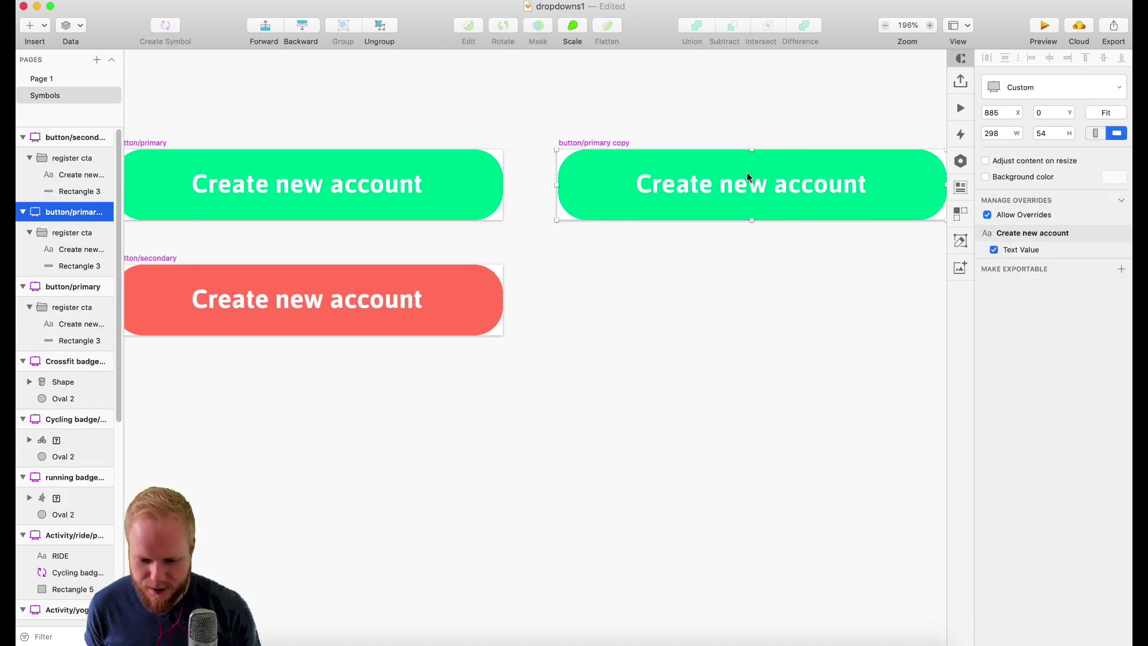
{"action": "left_click", "coordinate": [708, 183]}
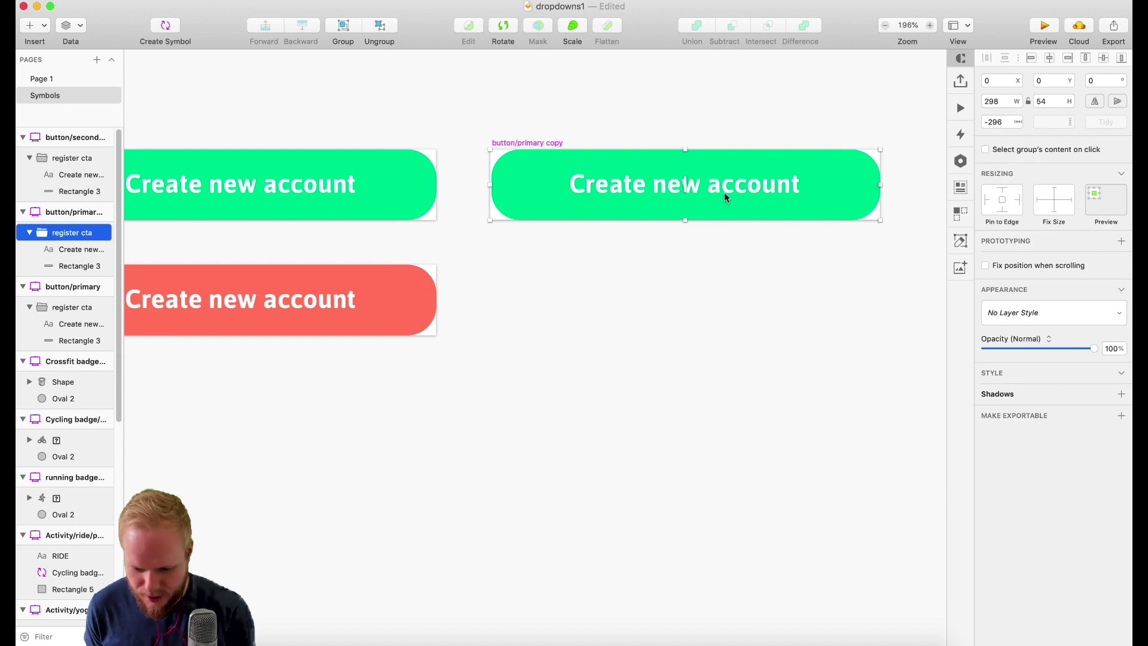
{"action": "left_click", "coordinate": [61, 250]}
{"action": "key", "text": "BackSpace"}
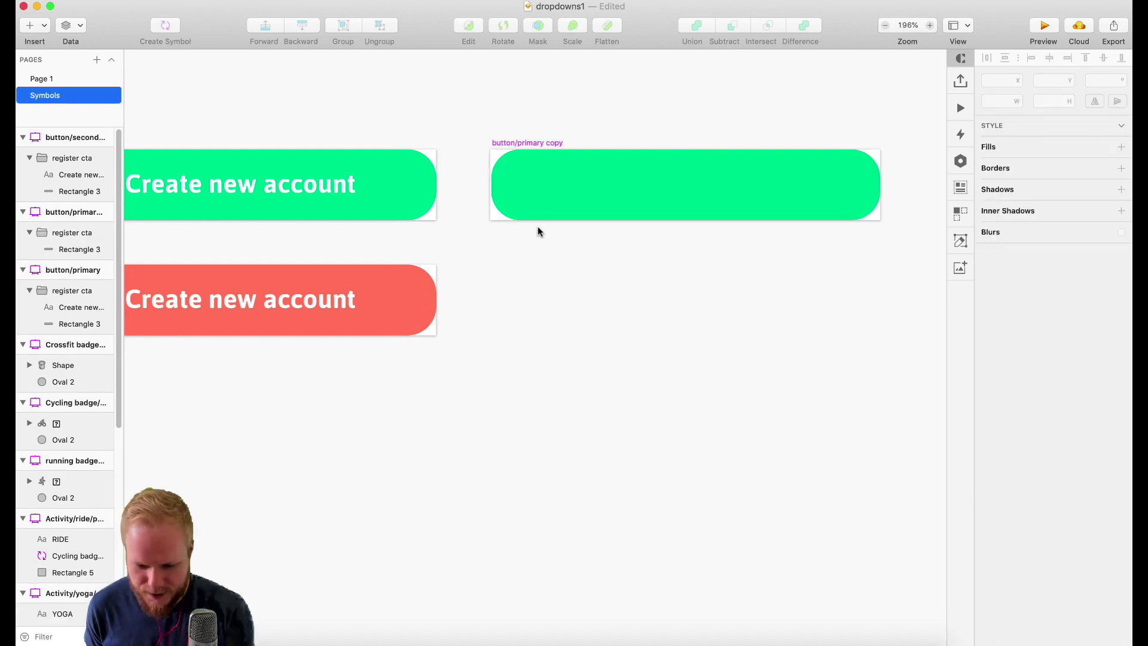
Give the copy's rectangle radius 0 and resize artboard and rectangle to 336×342
{"action": "left_click", "coordinate": [584, 169]}
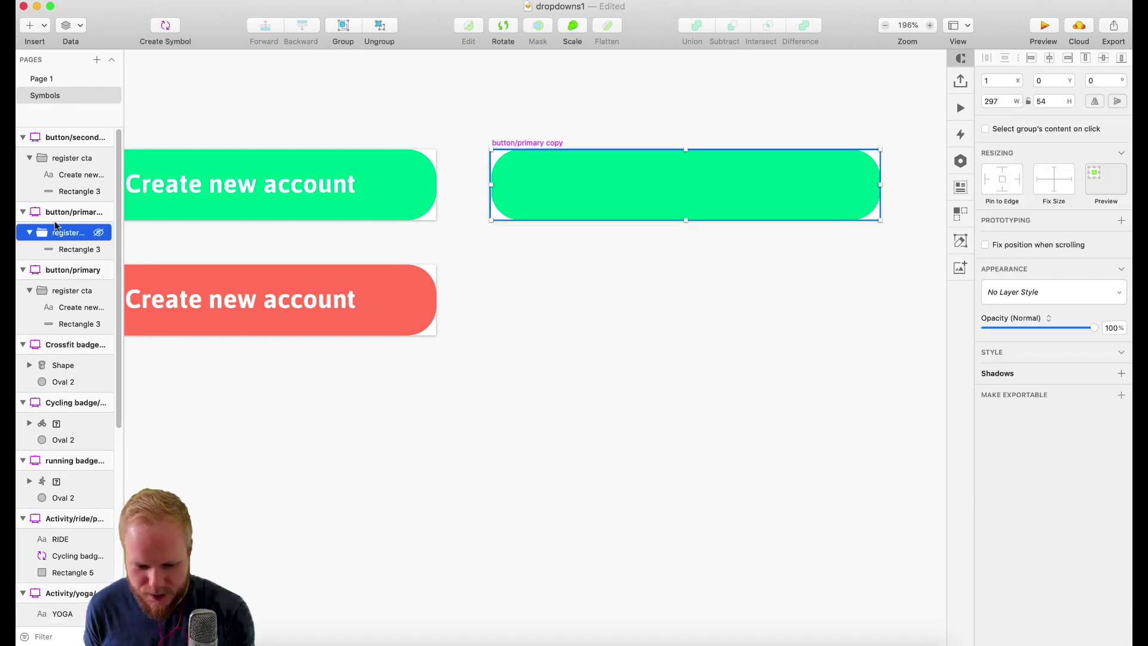
{"action": "left_click", "coordinate": [70, 252]}
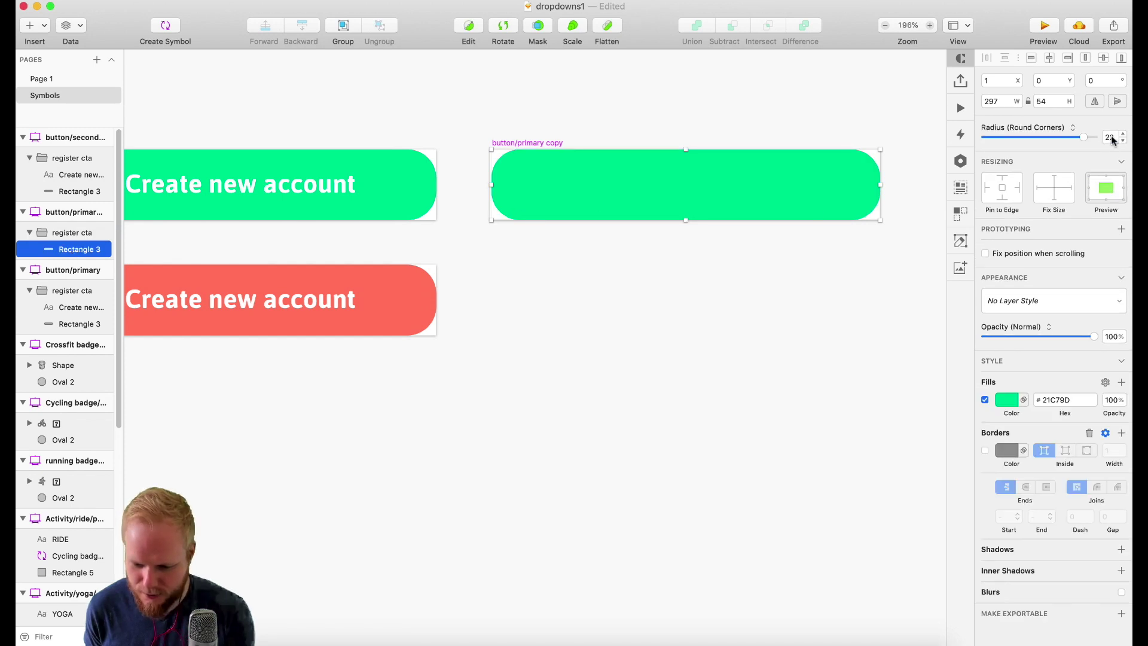
{"action": "left_click_drag", "start_coordinate": [1083, 138], "coordinate": [724, 150]}
{"action": "left_click", "coordinate": [527, 144]}
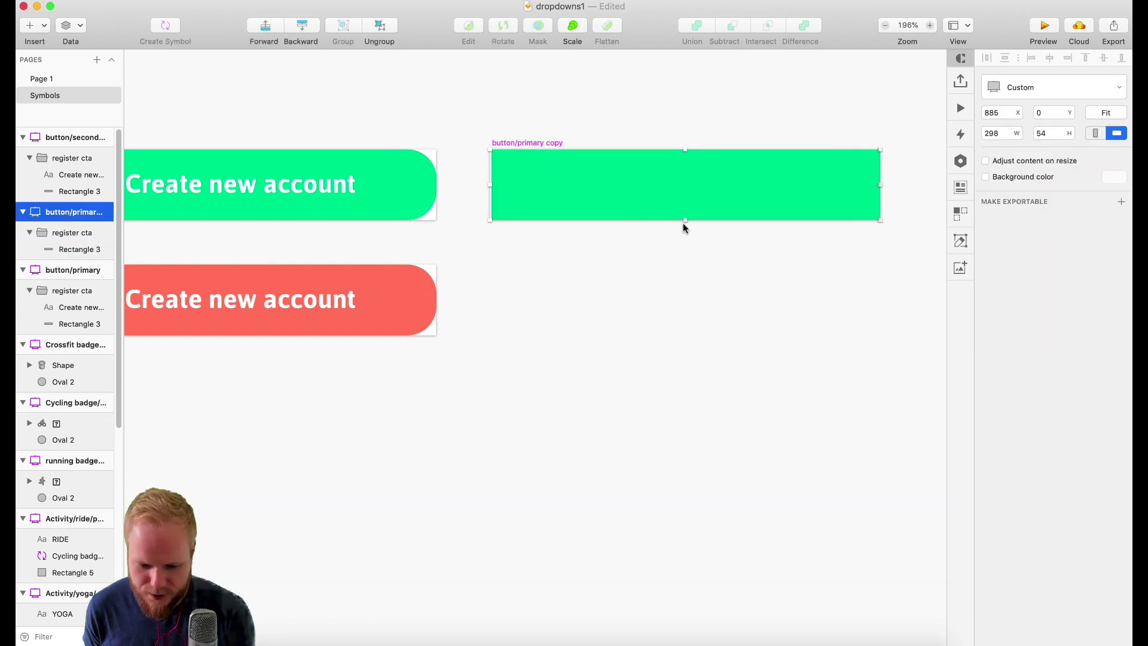
{"action": "left_click_drag", "start_coordinate": [685, 221], "coordinate": [717, 566]}
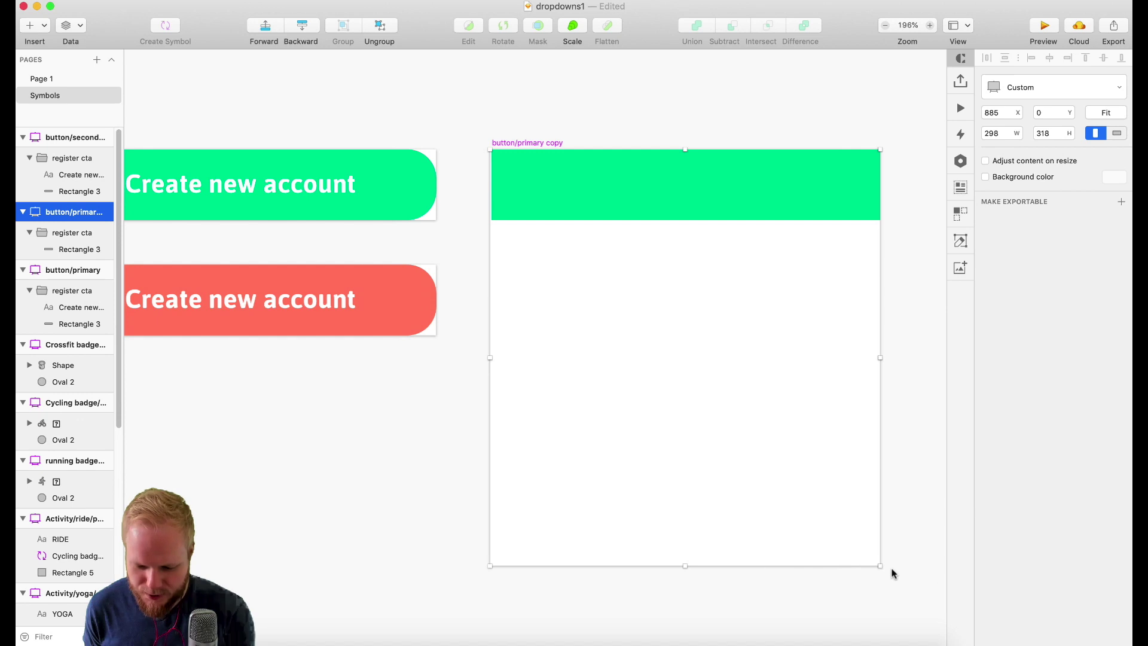
{"action": "left_click_drag", "start_coordinate": [886, 570], "coordinate": [931, 596]}
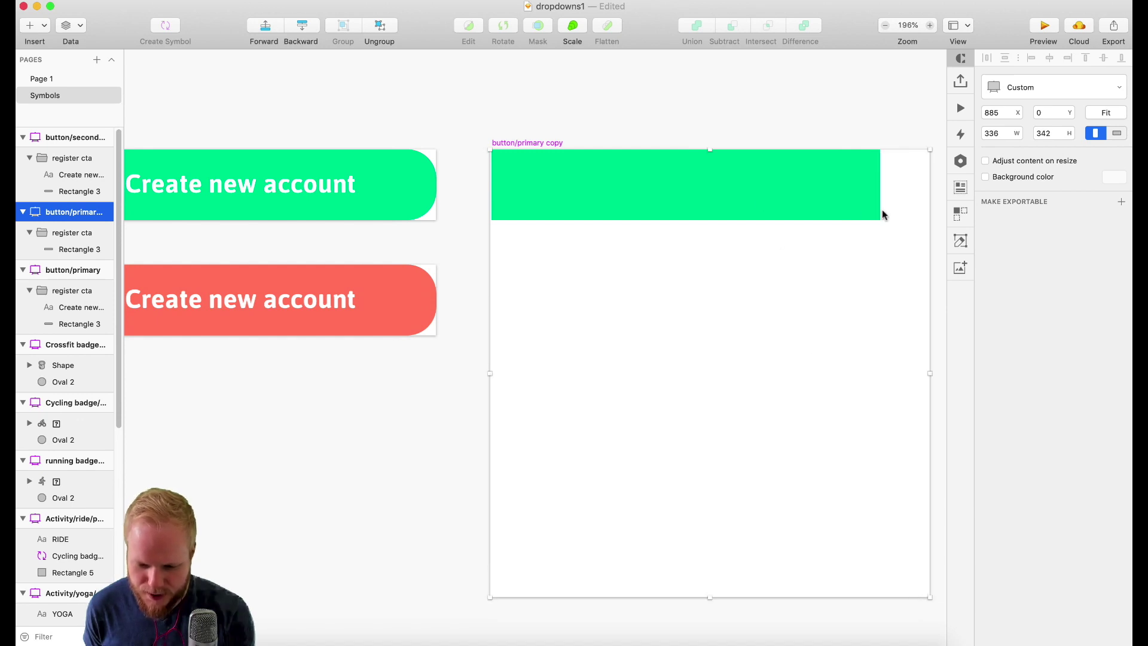
{"action": "left_click", "coordinate": [858, 202]}
{"action": "left_click_drag", "start_coordinate": [881, 219], "coordinate": [926, 593]}
Rename the copied artboard to colour/primary
{"action": "left_click", "coordinate": [544, 145]}
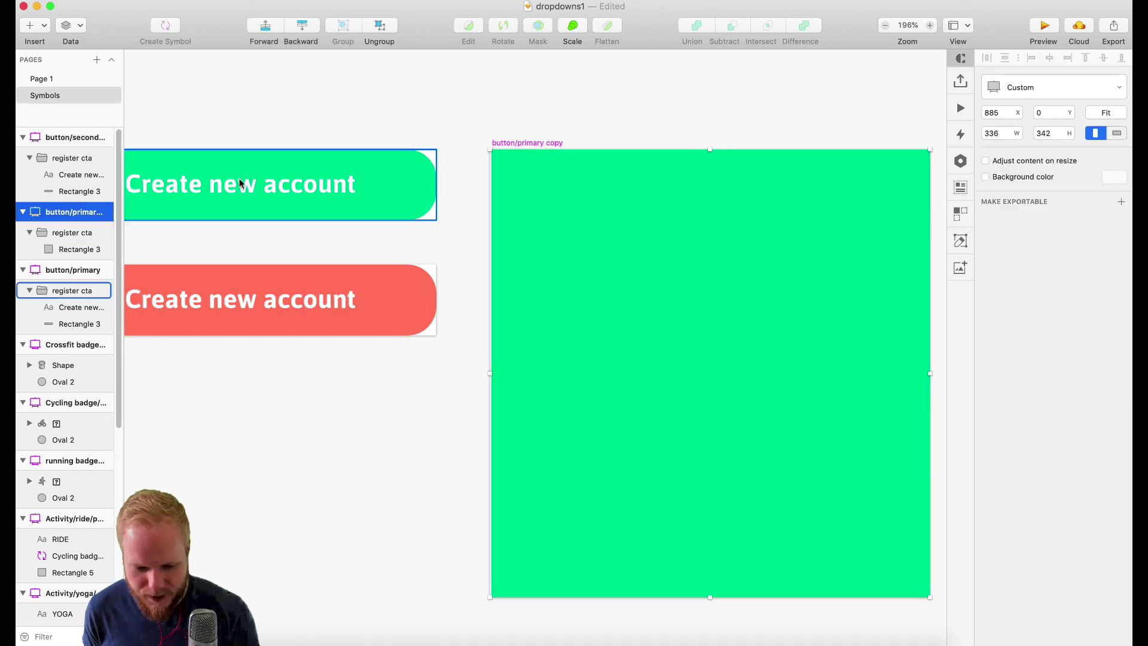
{"action": "double_click", "coordinate": [54, 212]}
{"action": "type", "text": "colour/"}
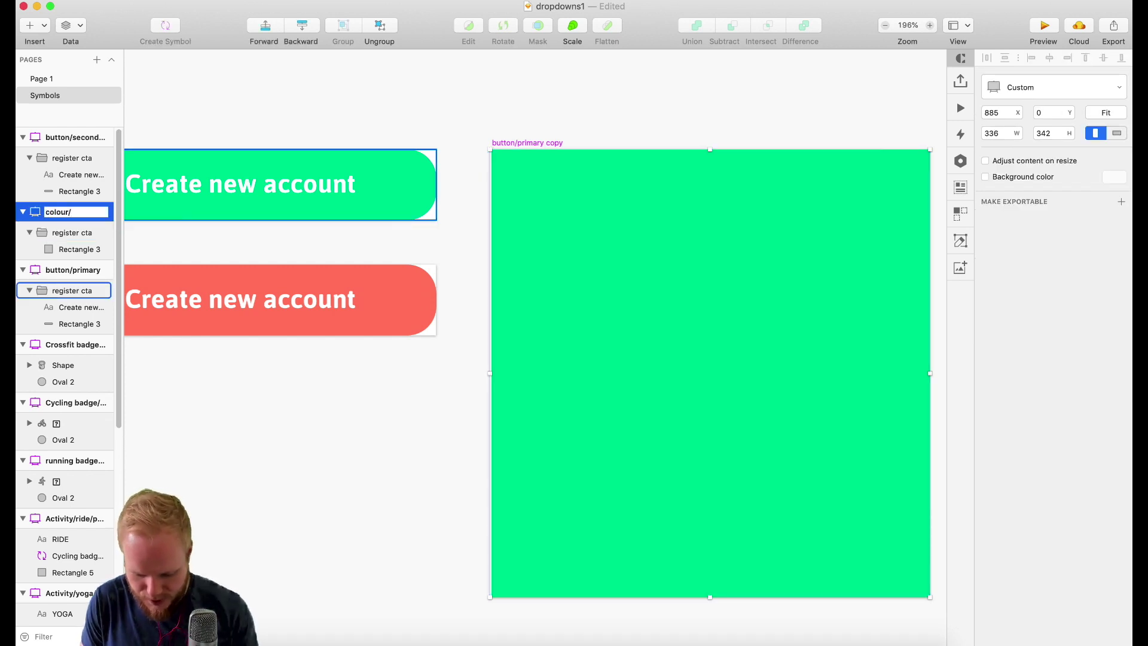
{"action": "type", "text": "primary"}
{"action": "key", "text": "Return"}
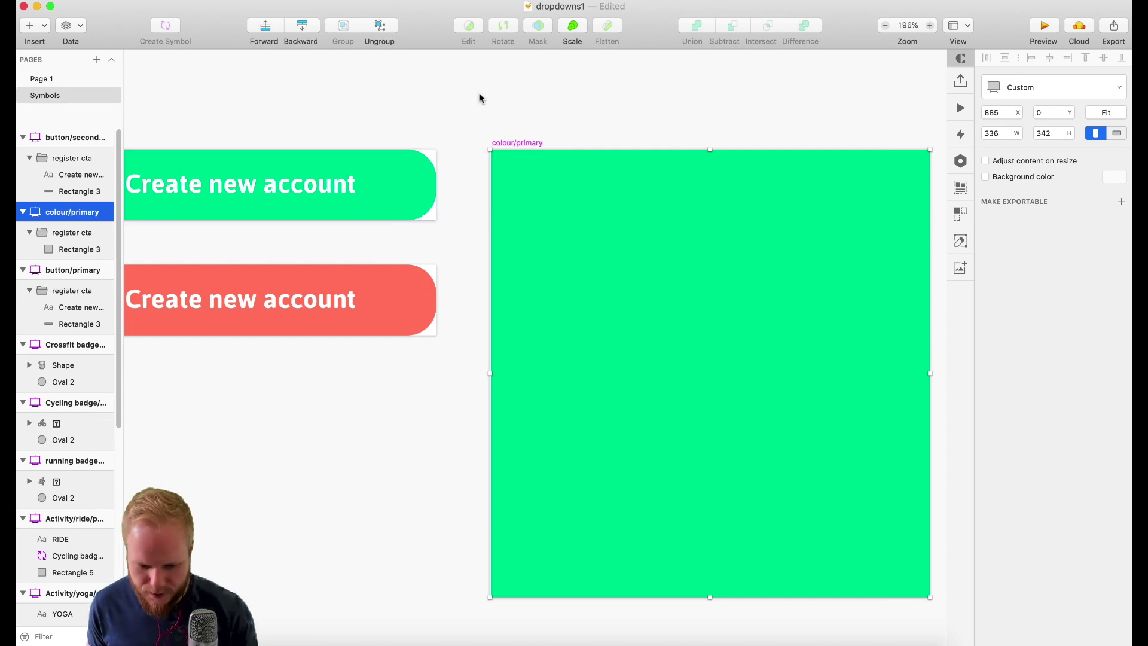
{"action": "key", "text": "super+1"}
{"action": "left_click", "coordinate": [536, 164]}
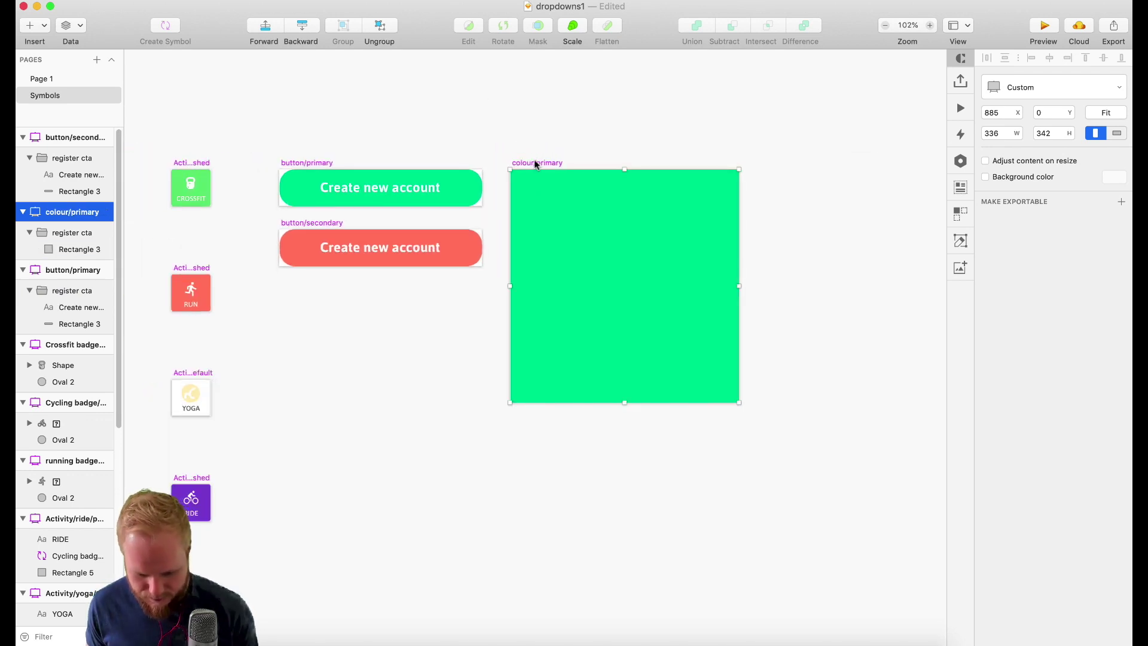
Duplicate colour/primary into coral colour/secondary, violet colour/tertiary and grey colour/disabled swatches
{"action": "left_click_drag", "start_coordinate": [536, 163], "coordinate": [532, 424], "text": "alt"}
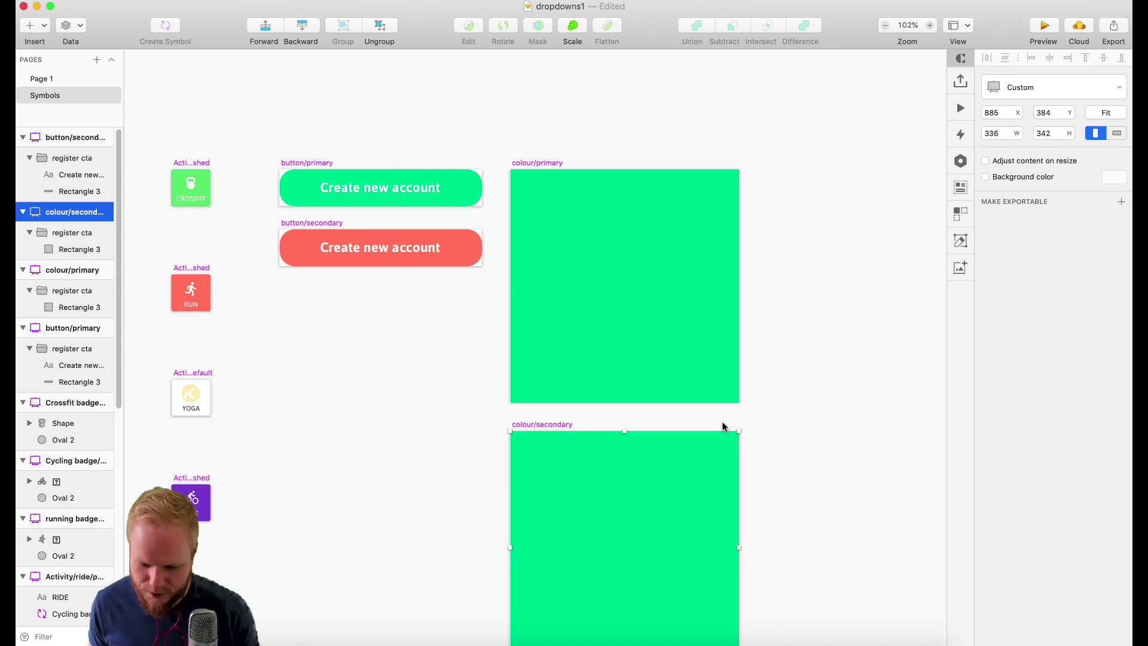
{"action": "left_click", "coordinate": [621, 538]}
{"action": "left_click", "coordinate": [448, 248]}
{"action": "left_click_drag", "start_coordinate": [622, 287], "coordinate": [849, 287], "text": "alt"}
{"action": "left_click", "coordinate": [191, 502]}
{"action": "double_click", "coordinate": [75, 212]}
{"action": "type", "text": "colour/disabled"}
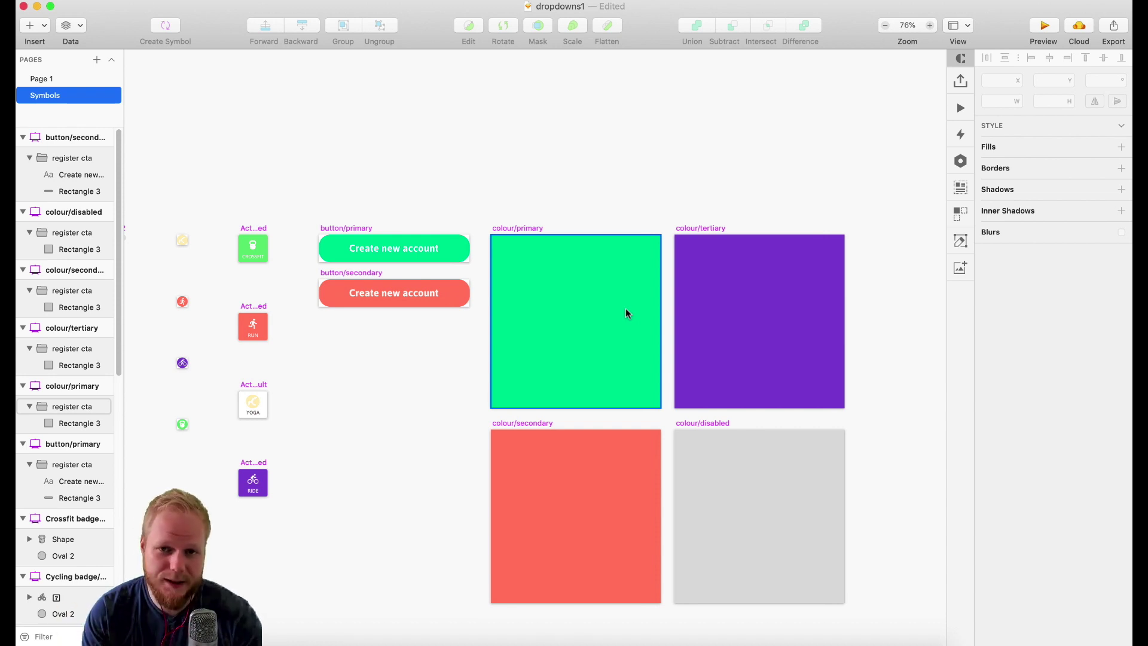
{"action": "key", "text": "XF86AudioRaiseVolume"}
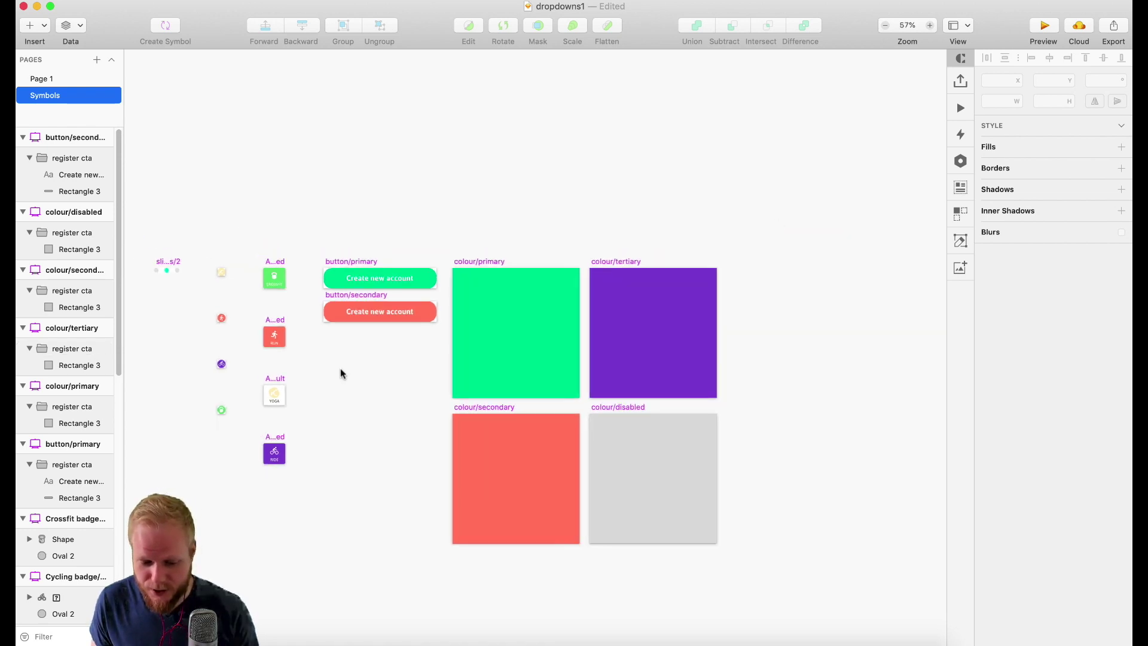
{"action": "scroll", "coordinate": [328, 281], "scroll_direction": "up", "scroll_amount": 5}
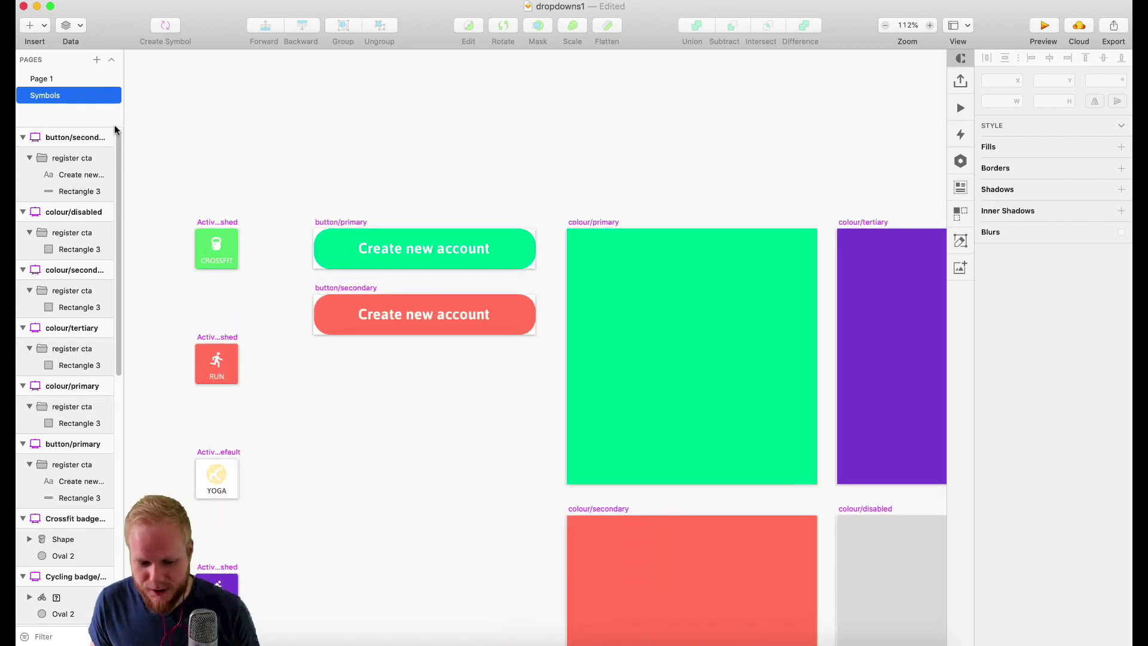
{"action": "left_click", "coordinate": [42, 78]}
Detach the Join view's primary button from its symbol and move register cta out of button/primary
{"action": "right_click", "coordinate": [592, 201]}
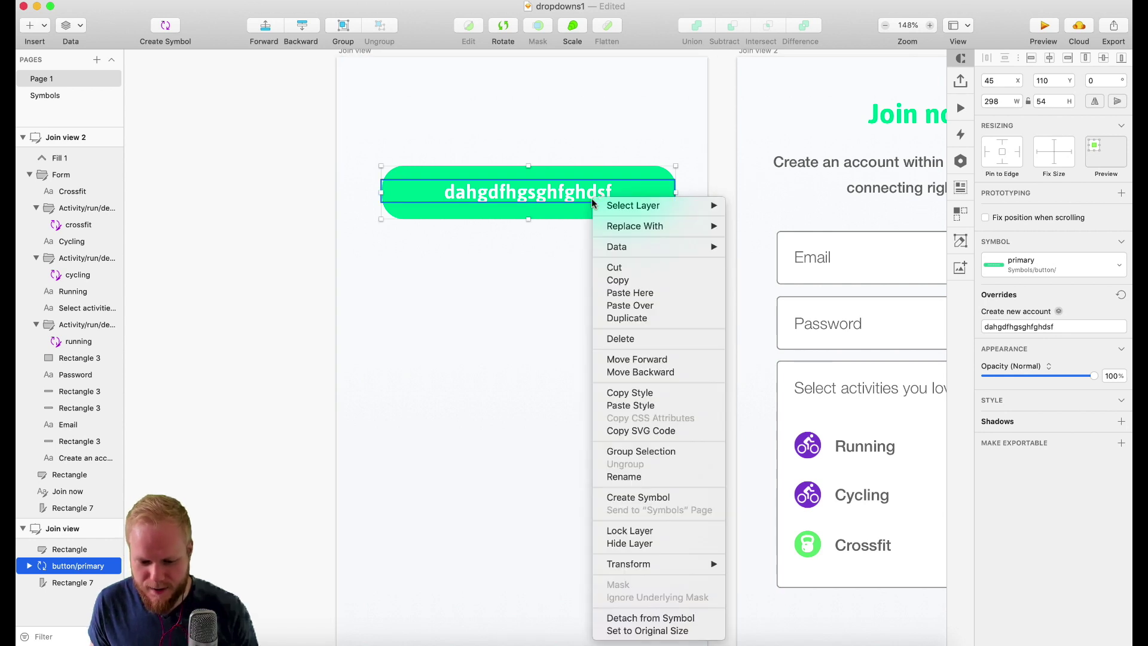
{"action": "left_click", "coordinate": [657, 617]}
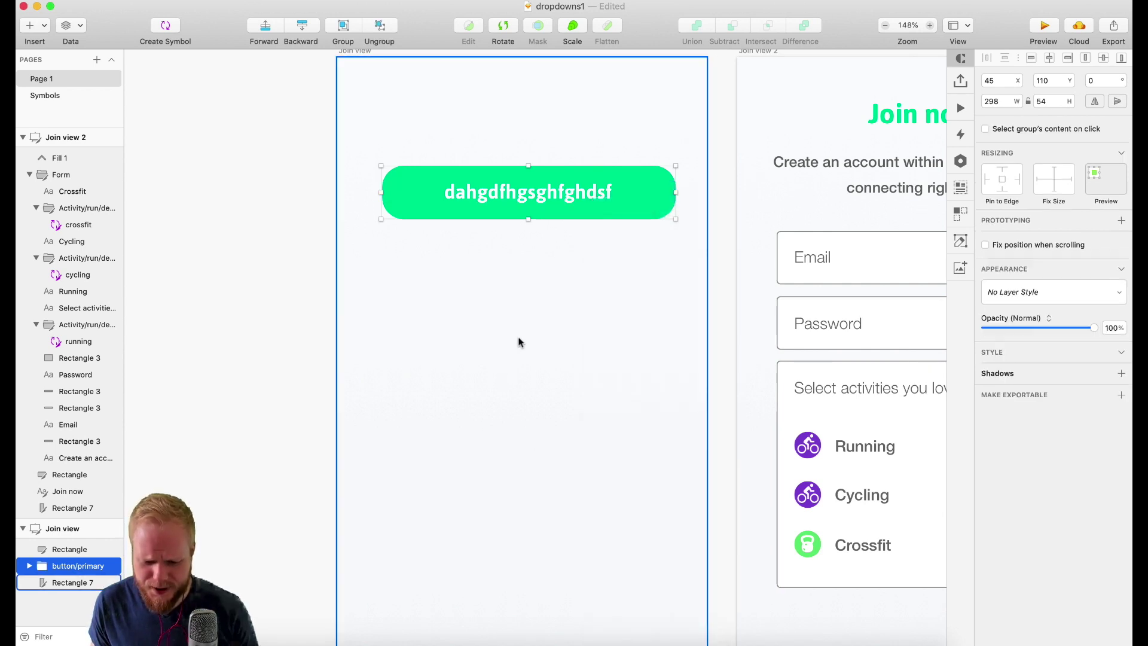
{"action": "double_click", "coordinate": [512, 192]}
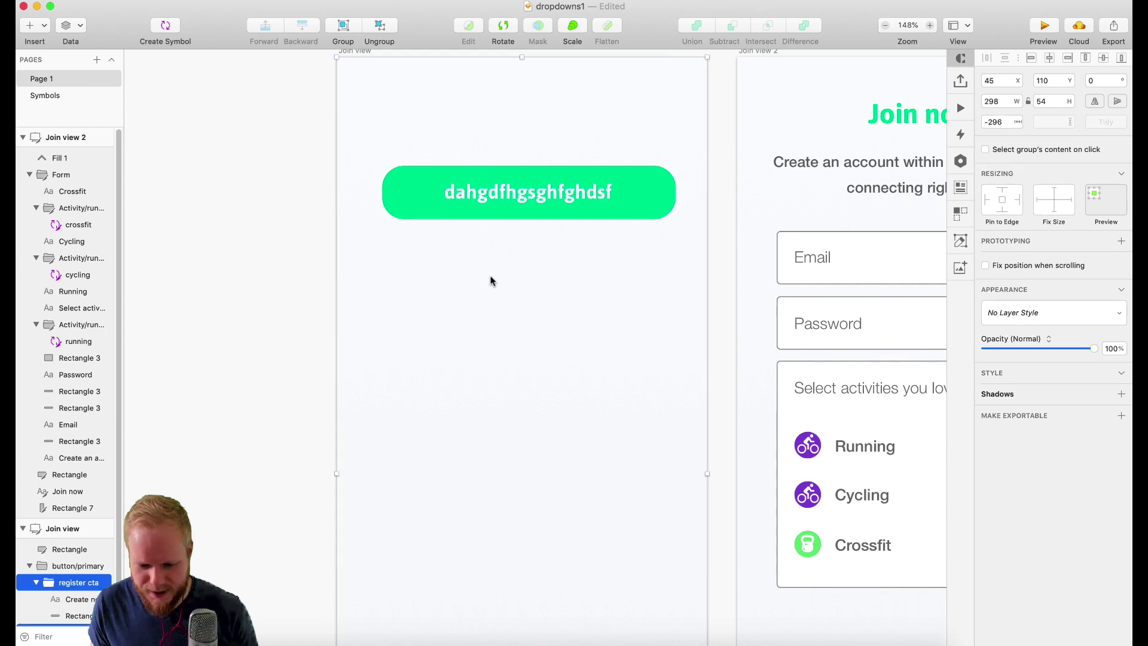
{"action": "left_click", "coordinate": [508, 195]}
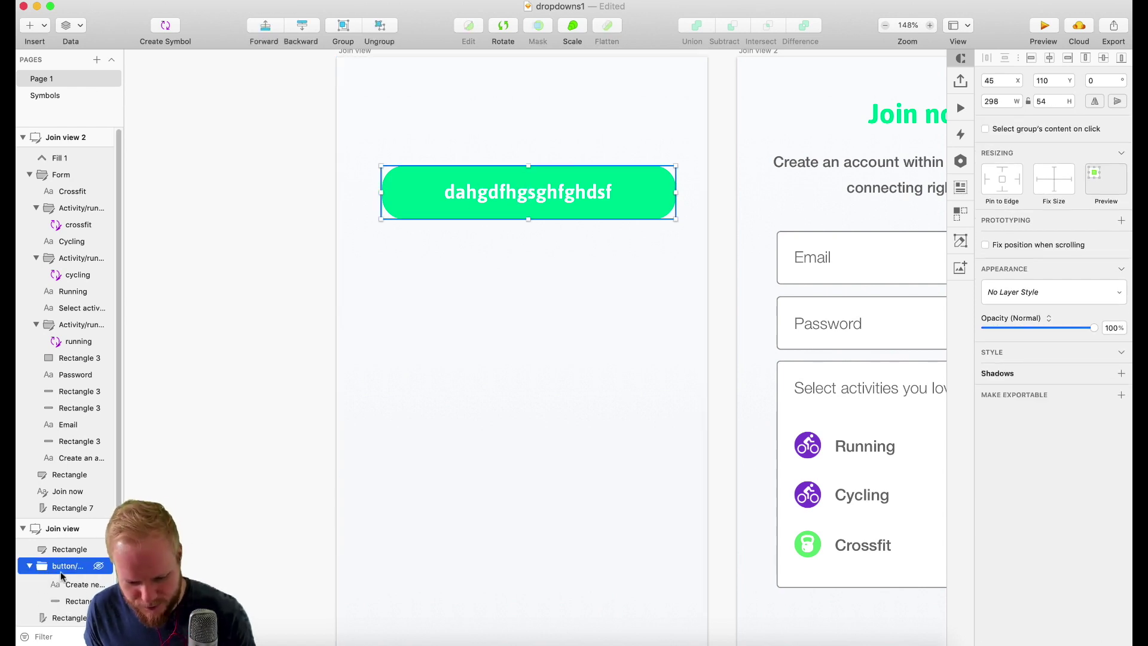
{"action": "left_click", "coordinate": [28, 566]}
{"action": "left_click", "coordinate": [75, 569]}
{"action": "left_click_drag", "start_coordinate": [75, 569], "coordinate": [68, 566]}
{"action": "left_click", "coordinate": [76, 568]}
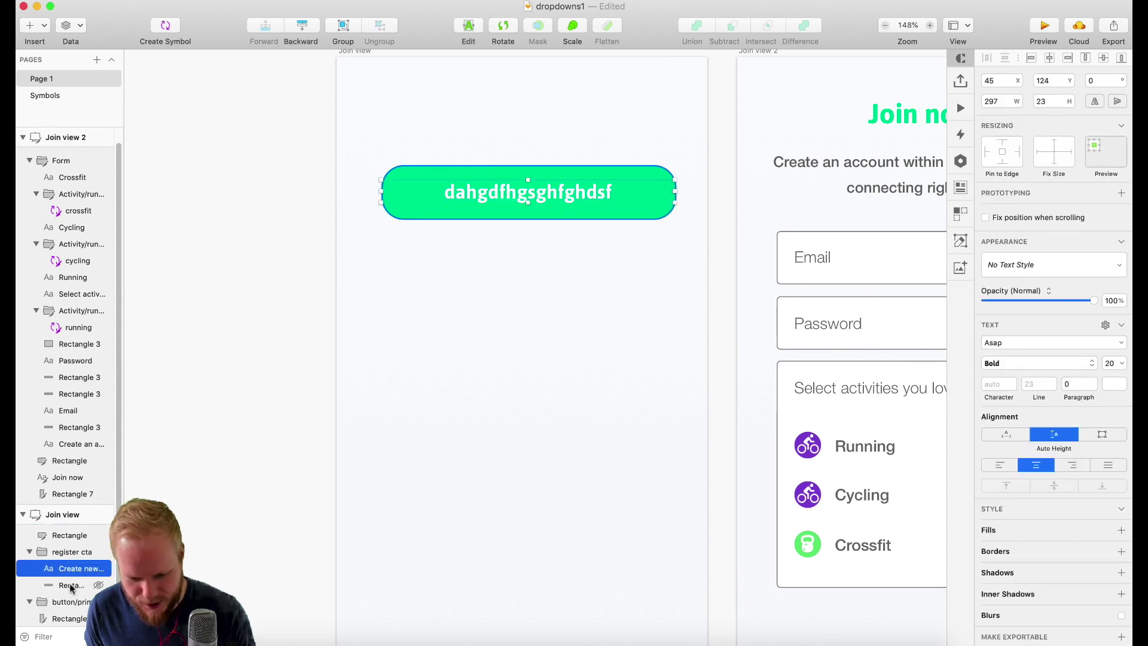
Change the detached button's placeholder label text to 'Create an account'
{"action": "double_click", "coordinate": [515, 197]}
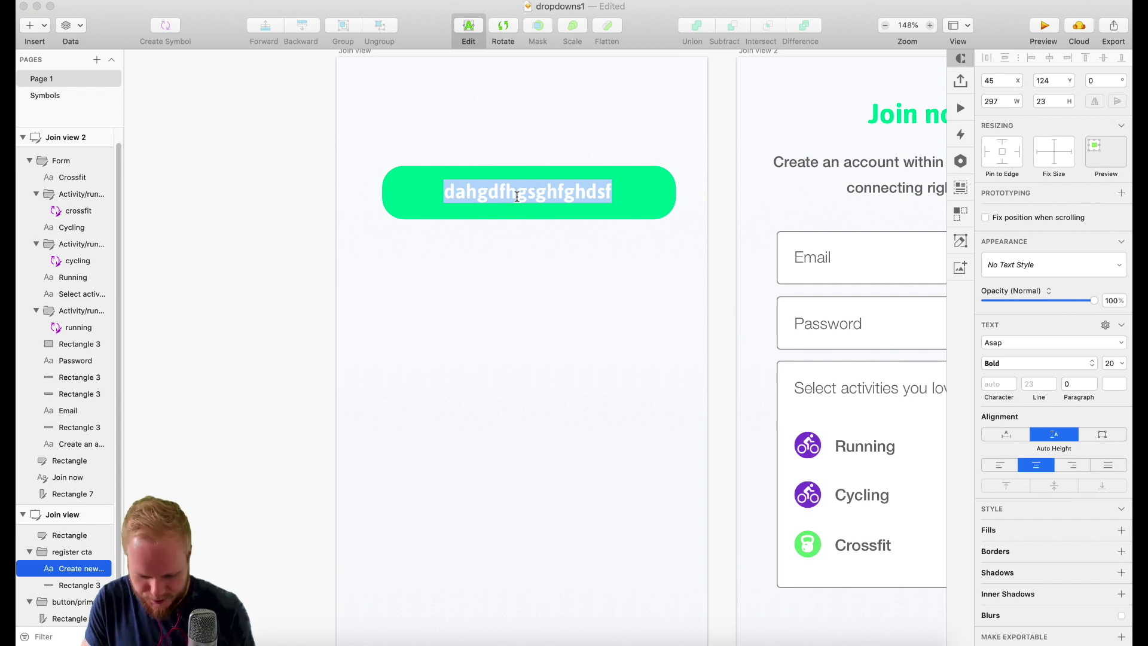
{"action": "type", "text": "Create a "}
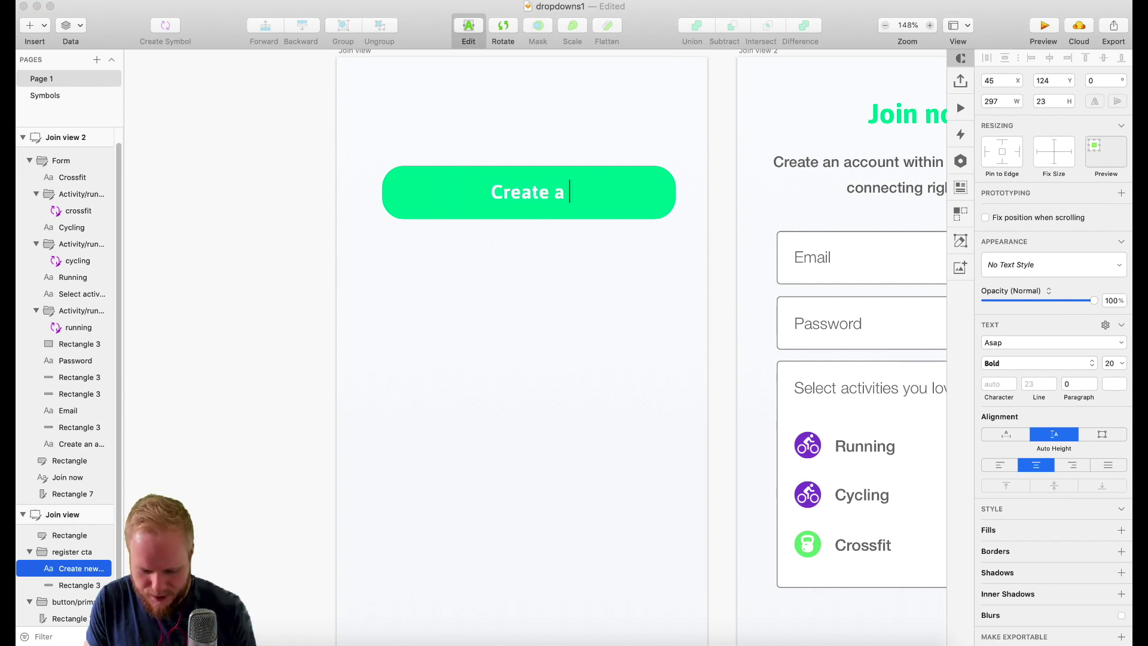
{"action": "type", "text": "n account"}
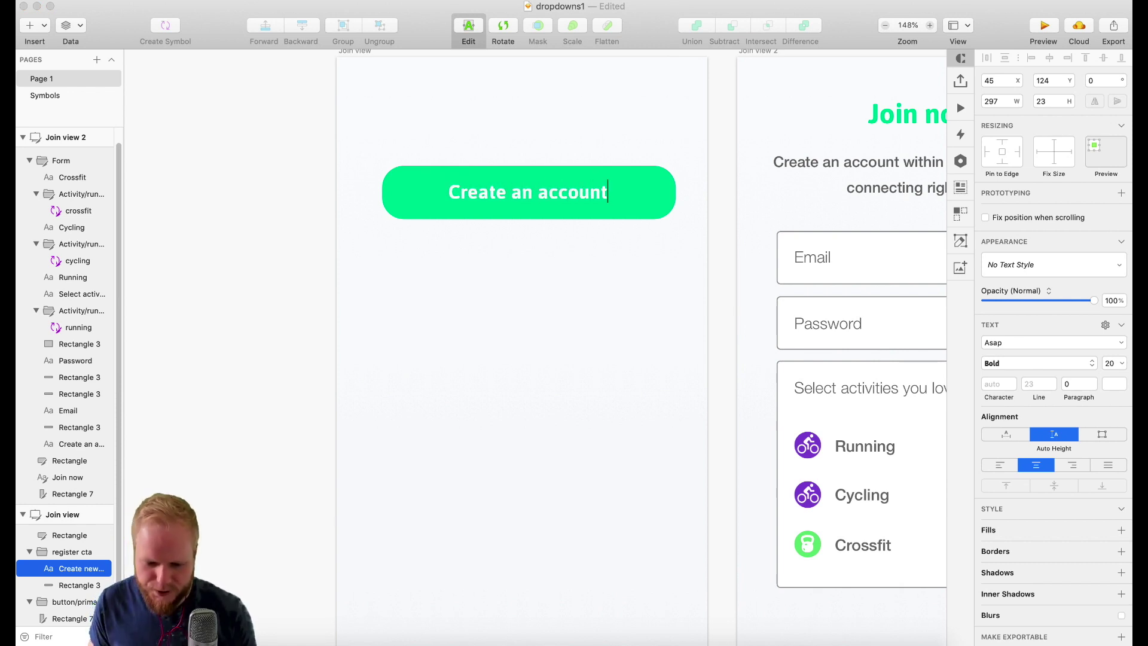
{"action": "key", "text": "Escape"}
{"action": "left_click", "coordinate": [641, 170]}
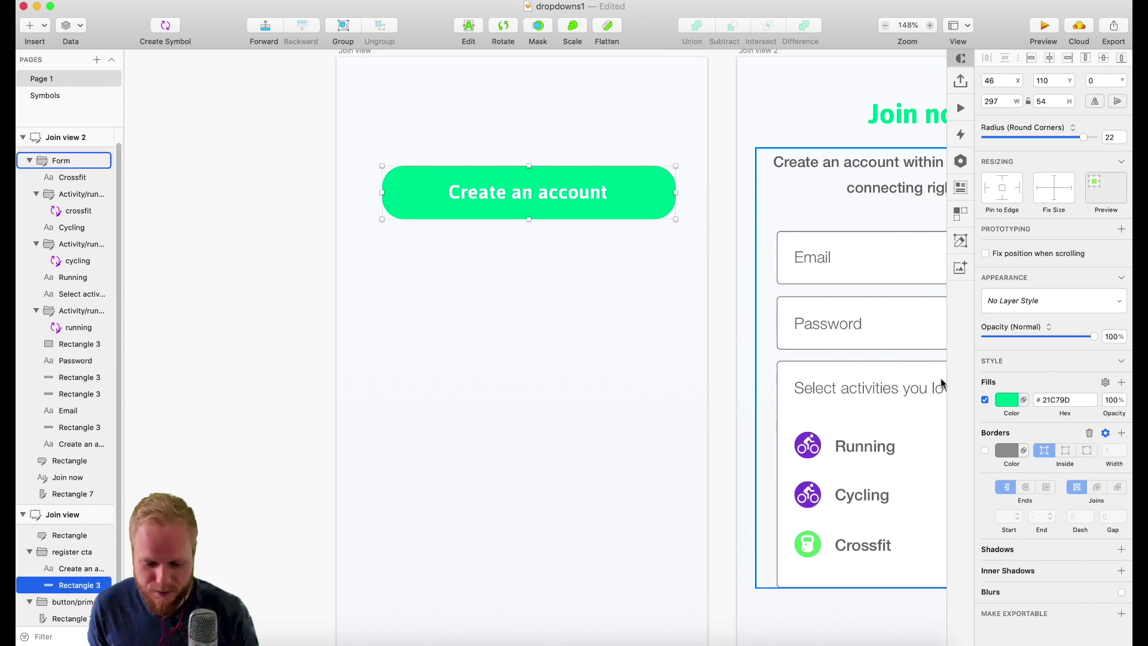
{"action": "left_click", "coordinate": [494, 323]}
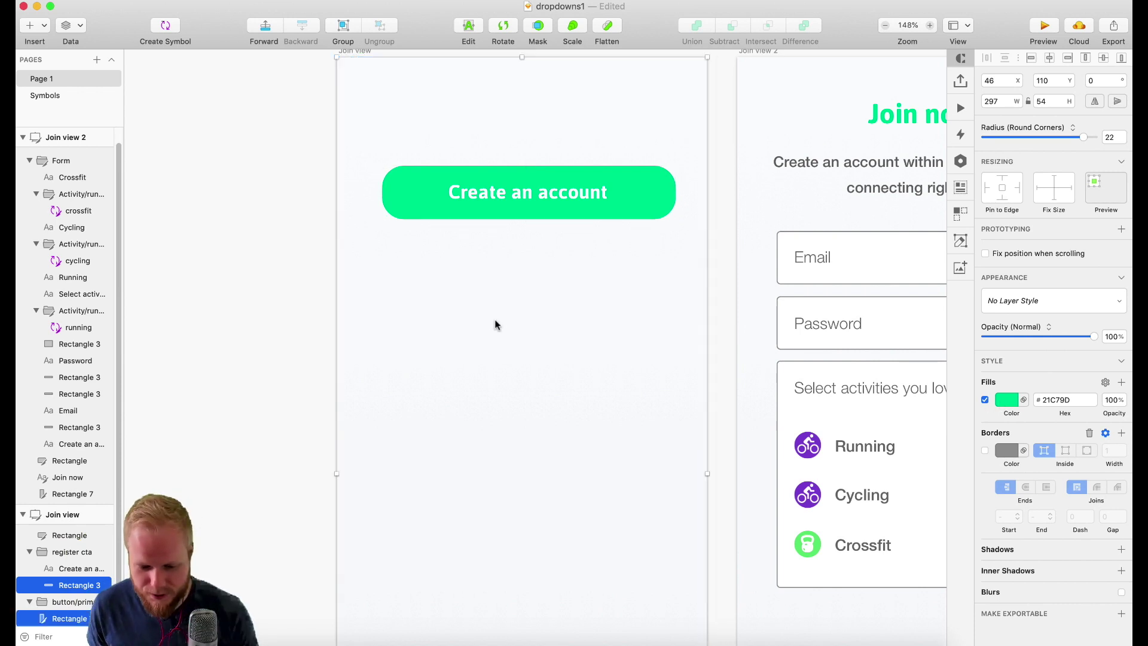
Insert a colour/primary symbol into register cta and park it below the button
{"action": "left_click", "coordinate": [71, 585]}
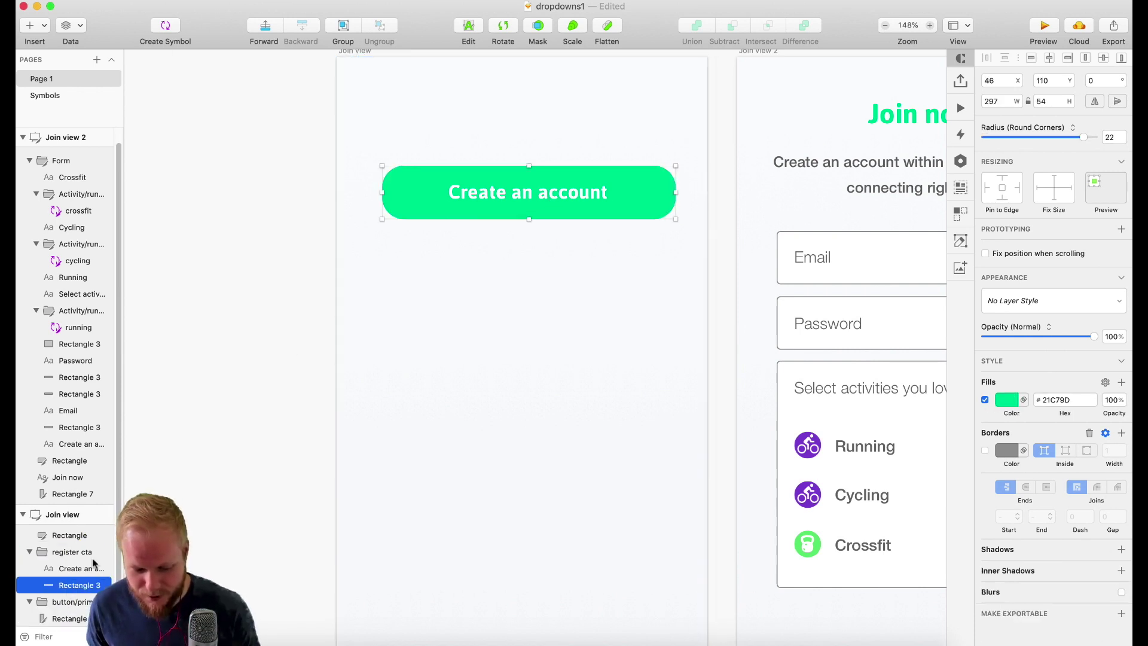
{"action": "left_click", "coordinate": [29, 26]}
{"action": "mouse_move", "coordinate": [90, 204]}
{"action": "mouse_move", "coordinate": [232, 245]}
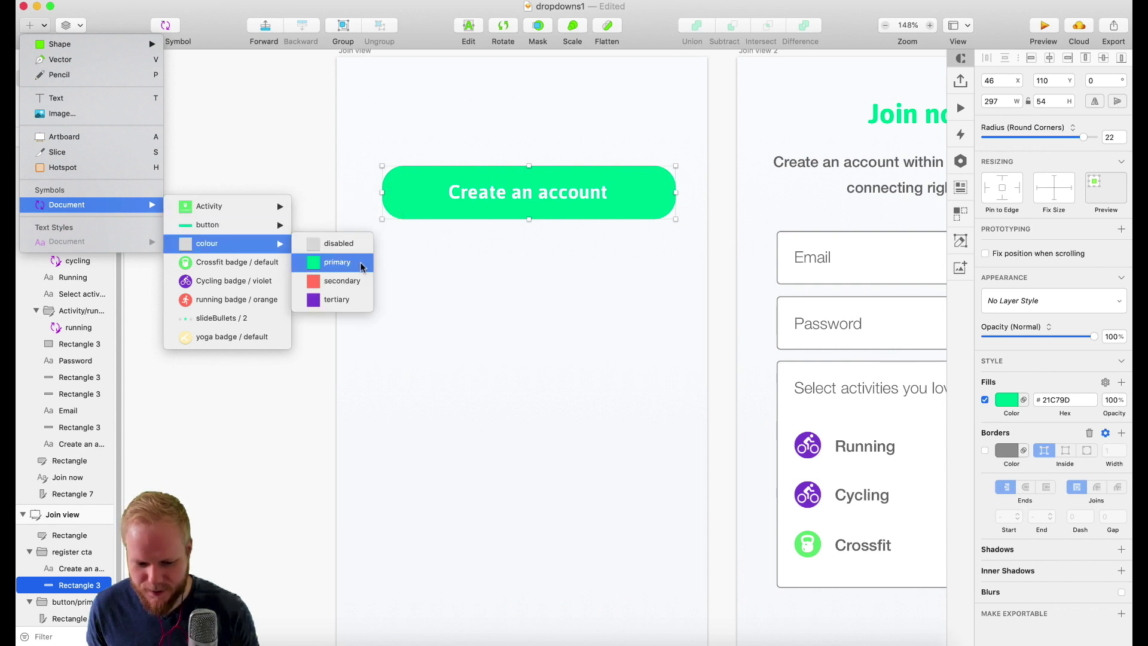
{"action": "left_click", "coordinate": [337, 262]}
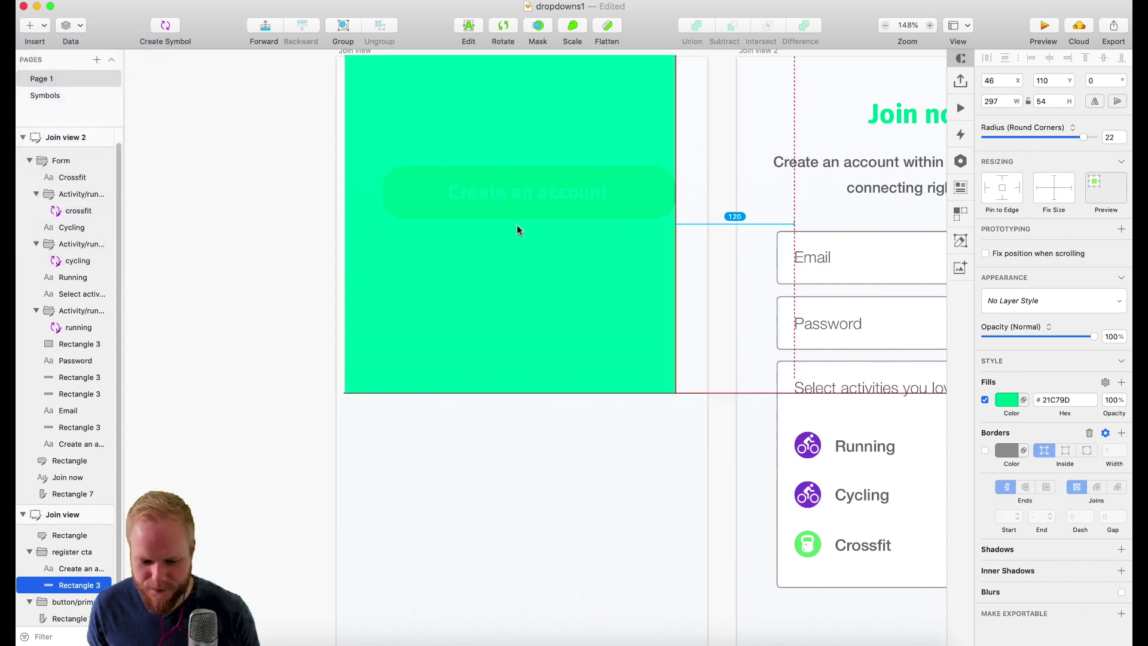
{"action": "left_click", "coordinate": [520, 229]}
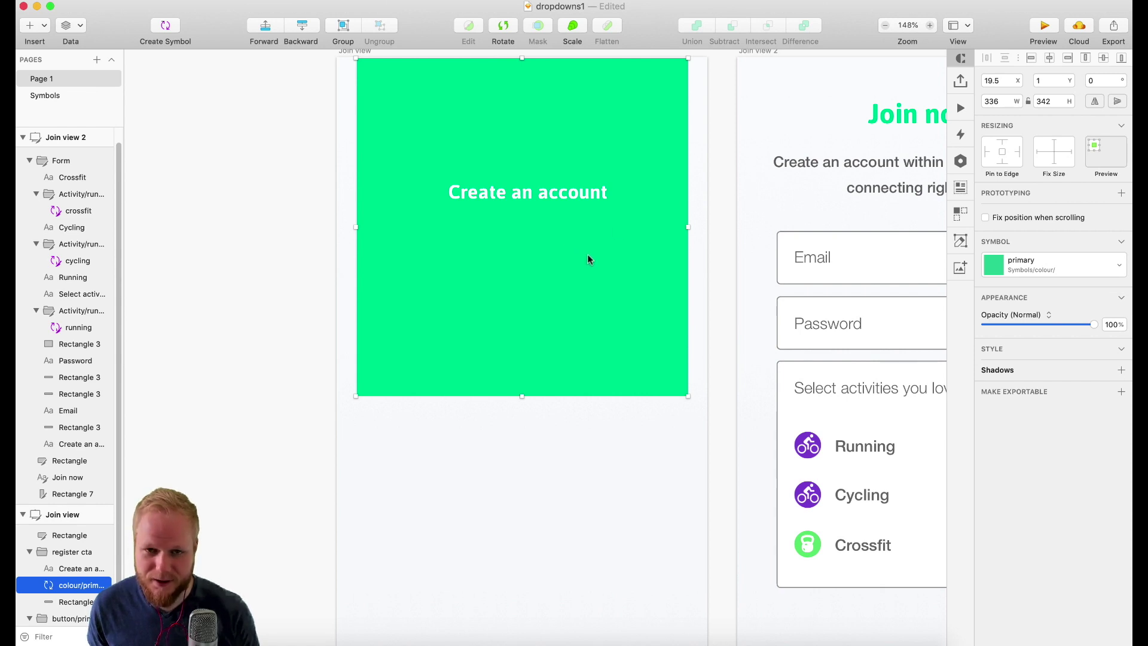
{"action": "left_click_drag", "start_coordinate": [594, 254], "coordinate": [596, 433]}
Set the button's Rectangle 3 fill to black #000000 and move the colour symbol over it
{"action": "left_click", "coordinate": [658, 192]}
{"action": "left_click", "coordinate": [654, 175]}
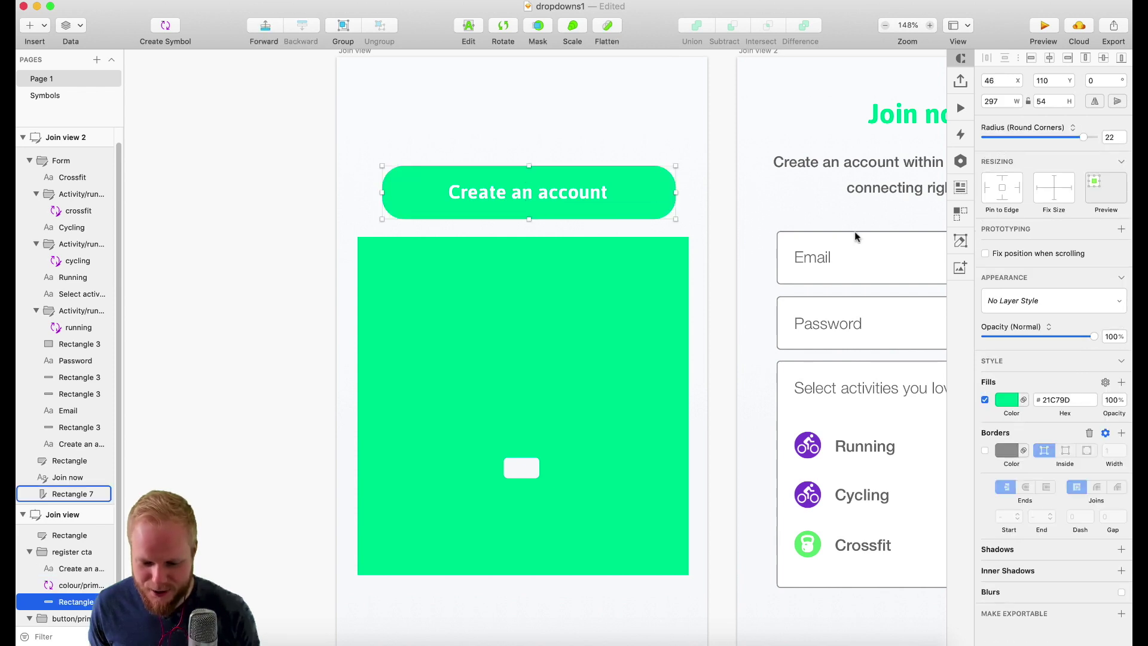
{"action": "left_click", "coordinate": [1009, 399]}
{"action": "left_click_drag", "start_coordinate": [1007, 477], "coordinate": [957, 565]}
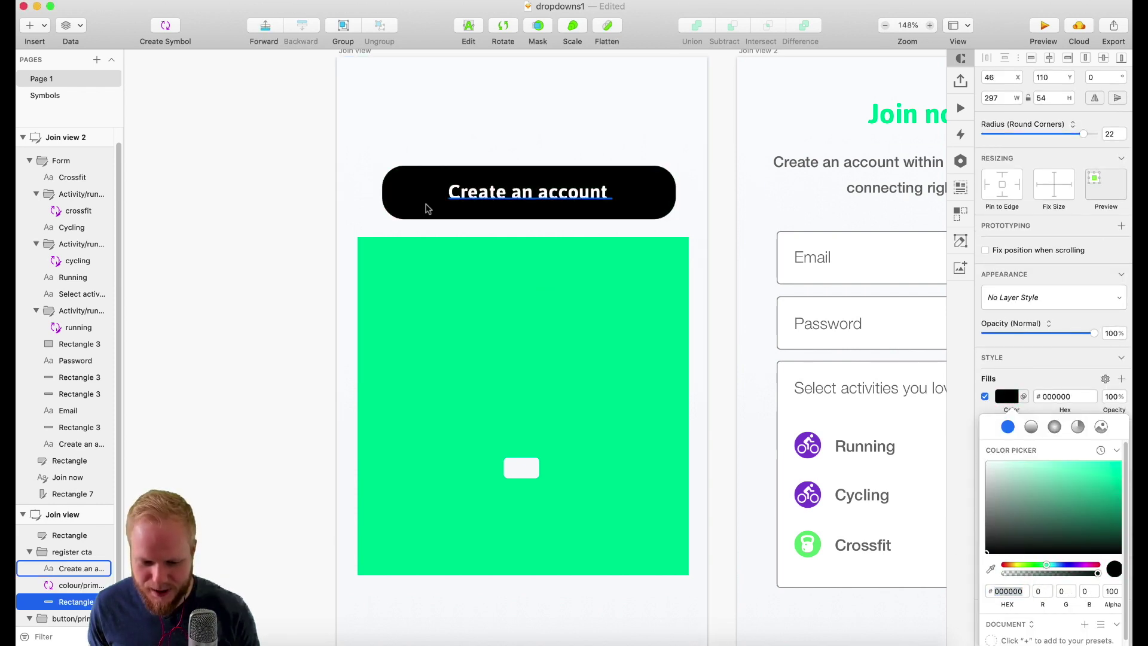
{"action": "left_click", "coordinate": [269, 367]}
{"action": "left_click_drag", "start_coordinate": [591, 377], "coordinate": [596, 190]}
{"action": "scroll", "coordinate": [54, 568], "scroll_direction": "down", "scroll_amount": 1}
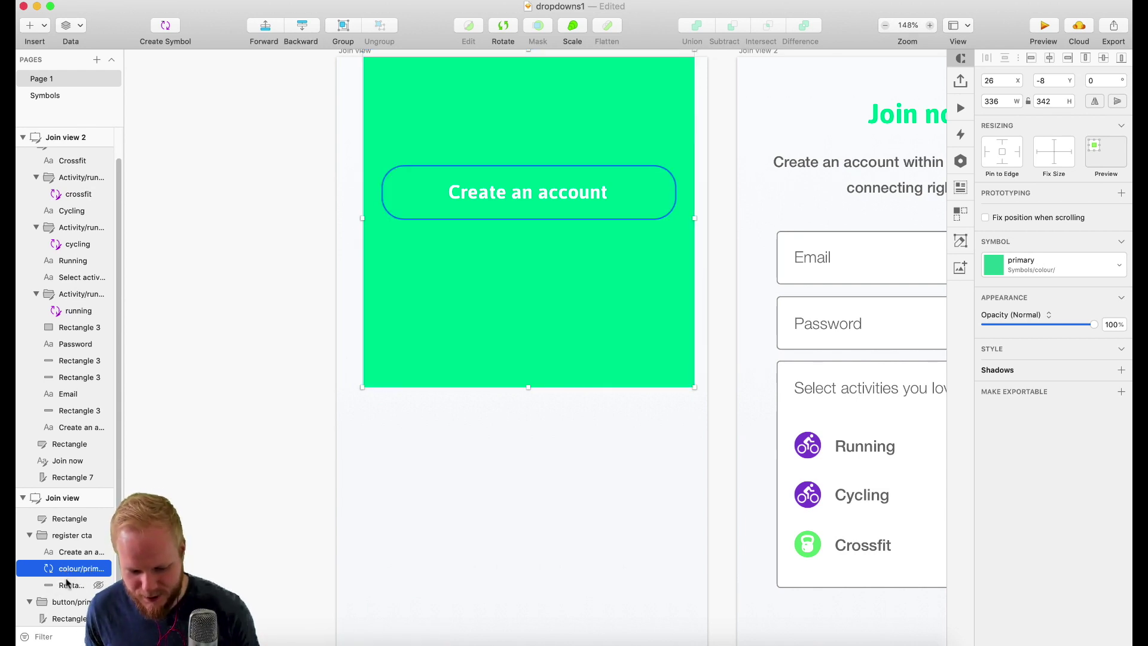
Mask the colour/primary symbol with the button's Rectangle 3 so the button shows green
{"action": "left_click", "coordinate": [67, 588], "text": "shift"}
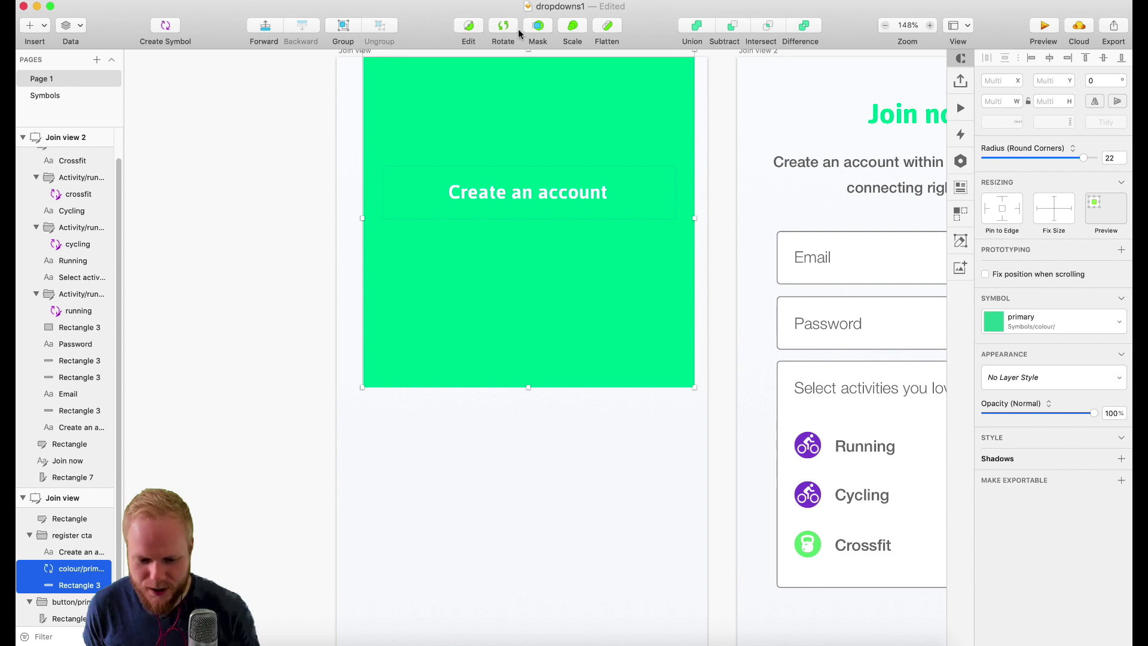
{"action": "left_click", "coordinate": [538, 30]}
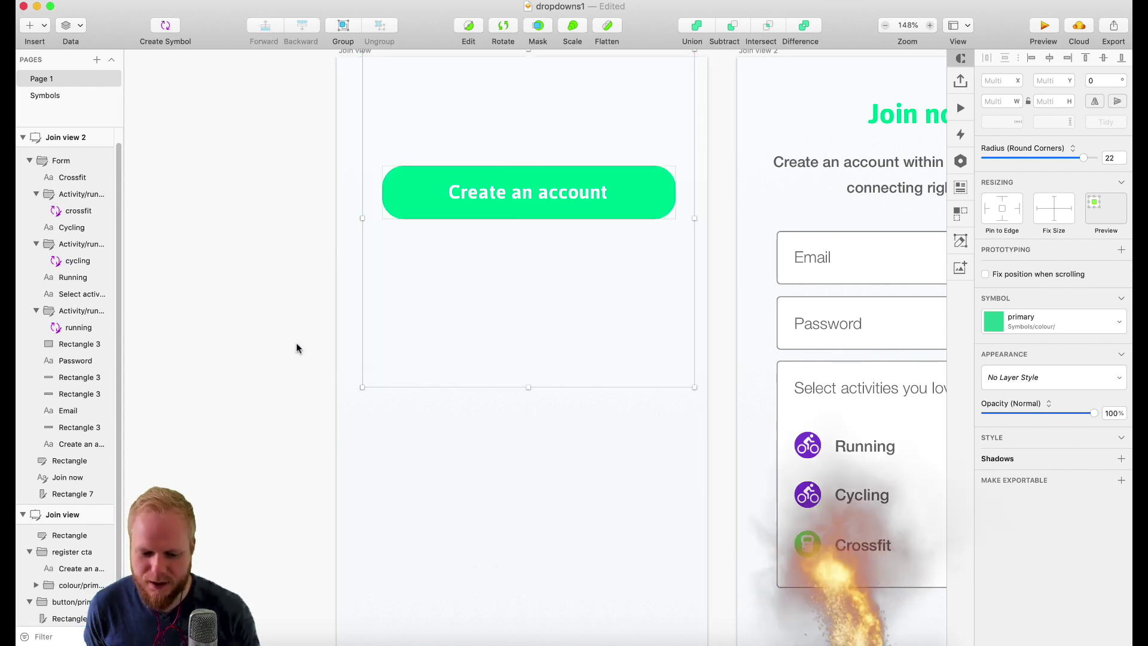
{"action": "left_click", "coordinate": [533, 435]}
{"action": "left_click", "coordinate": [625, 183]}
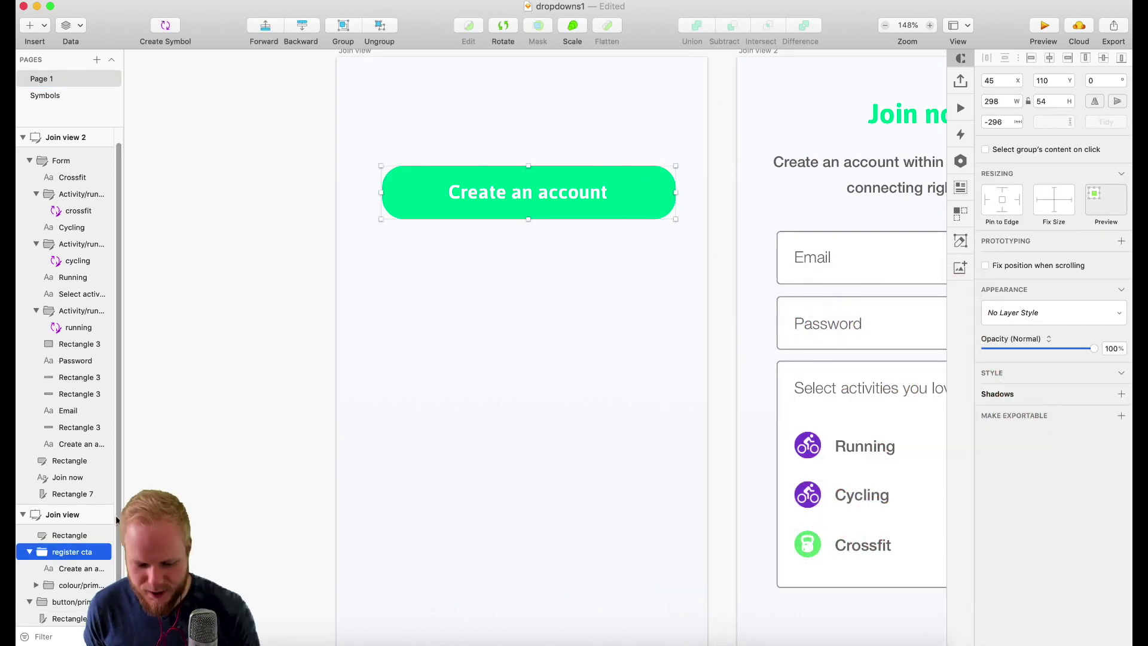
{"action": "left_click", "coordinate": [36, 584]}
Select the nested colour symbol in the button's mask group and try secondary red, then tertiary purple
{"action": "scroll", "coordinate": [79, 600], "scroll_direction": "down", "scroll_amount": 1}
{"action": "left_click", "coordinate": [76, 591]}
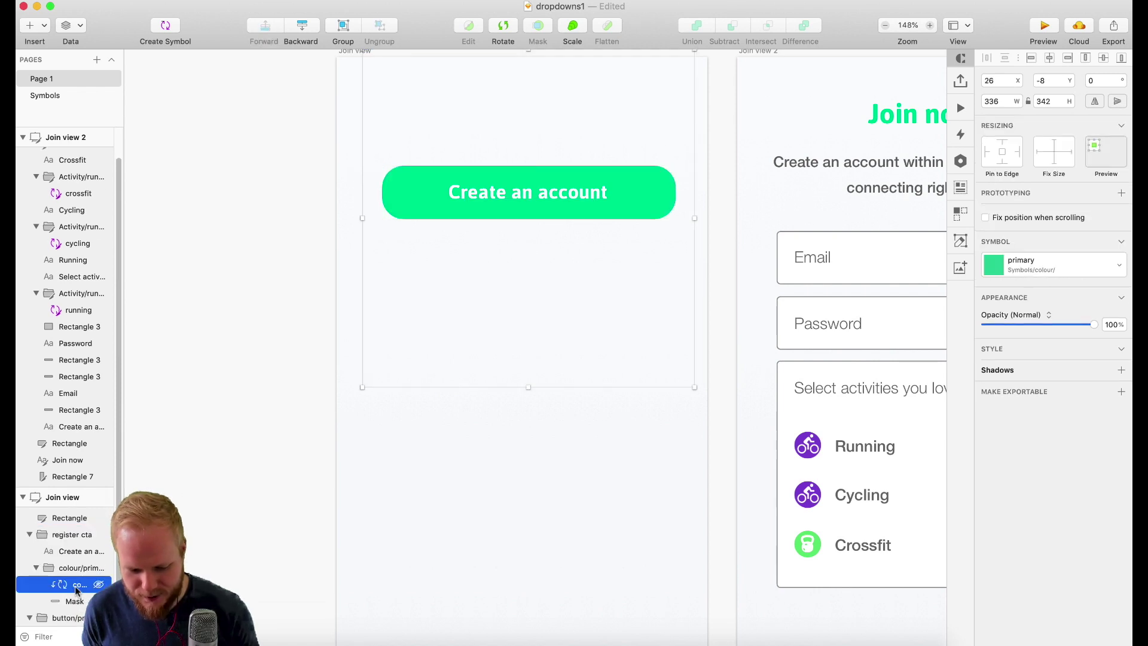
{"action": "left_click", "coordinate": [1060, 266]}
{"action": "left_click", "coordinate": [1050, 321]}
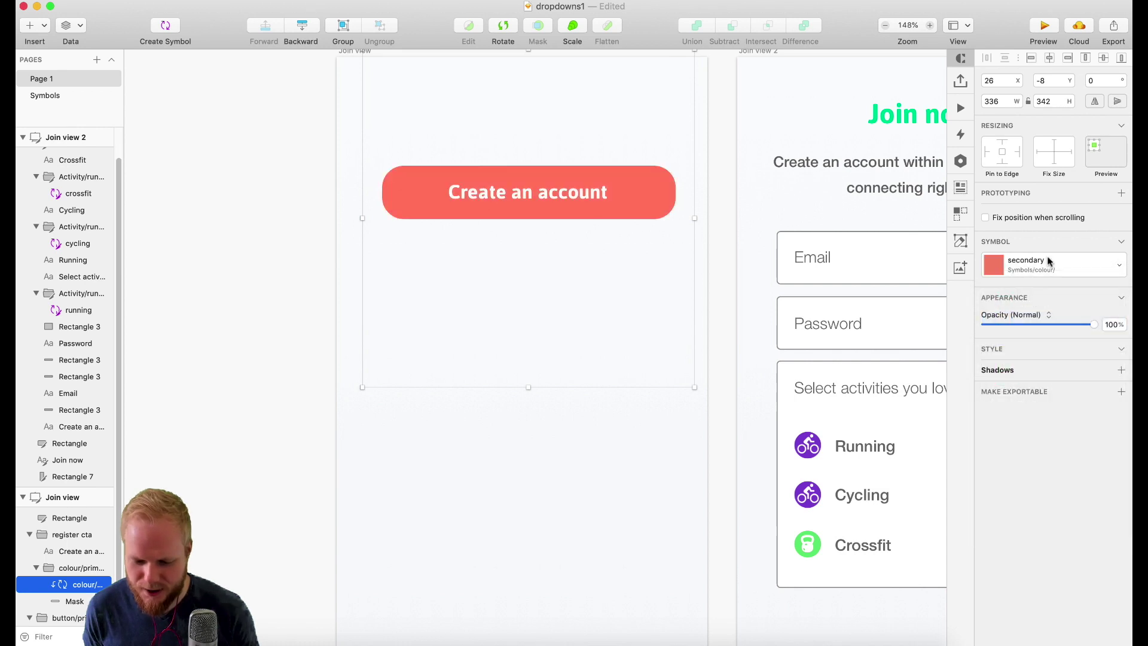
{"action": "left_click", "coordinate": [1050, 261]}
{"action": "left_click", "coordinate": [1042, 338]}
Cycle the nested swatch through primary green, disabled grey and secondary red, ending on colour/tertiary purple
{"action": "left_click", "coordinate": [1043, 263]}
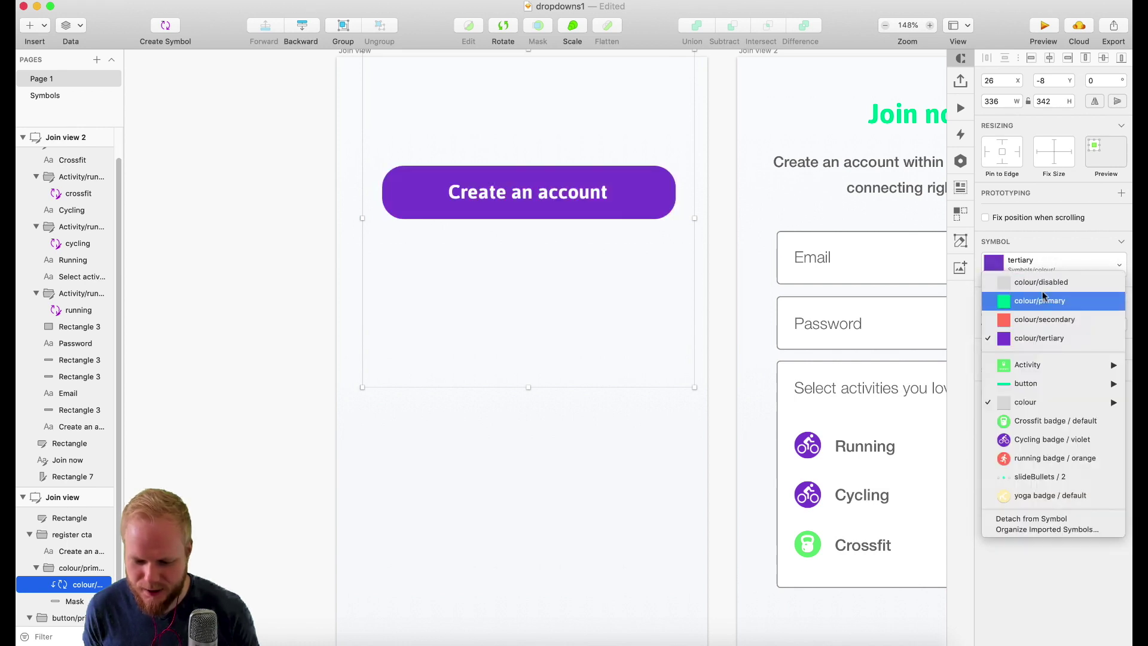
{"action": "left_click", "coordinate": [1043, 300]}
{"action": "left_click", "coordinate": [1043, 263]}
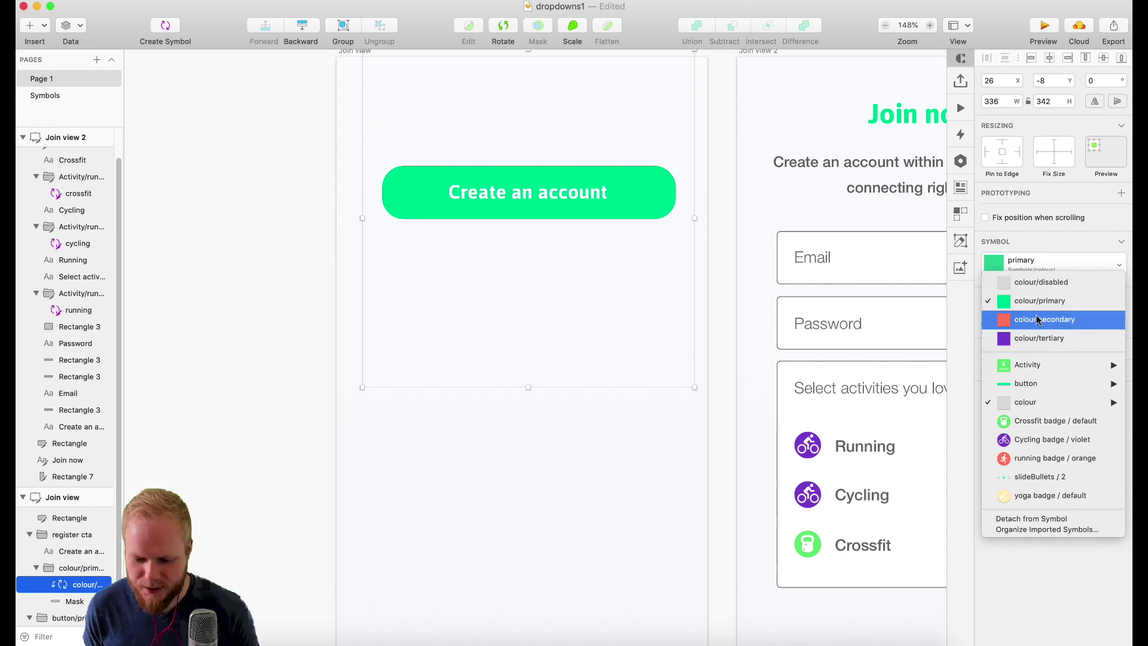
{"action": "left_click", "coordinate": [1041, 282]}
{"action": "left_click", "coordinate": [1046, 263]}
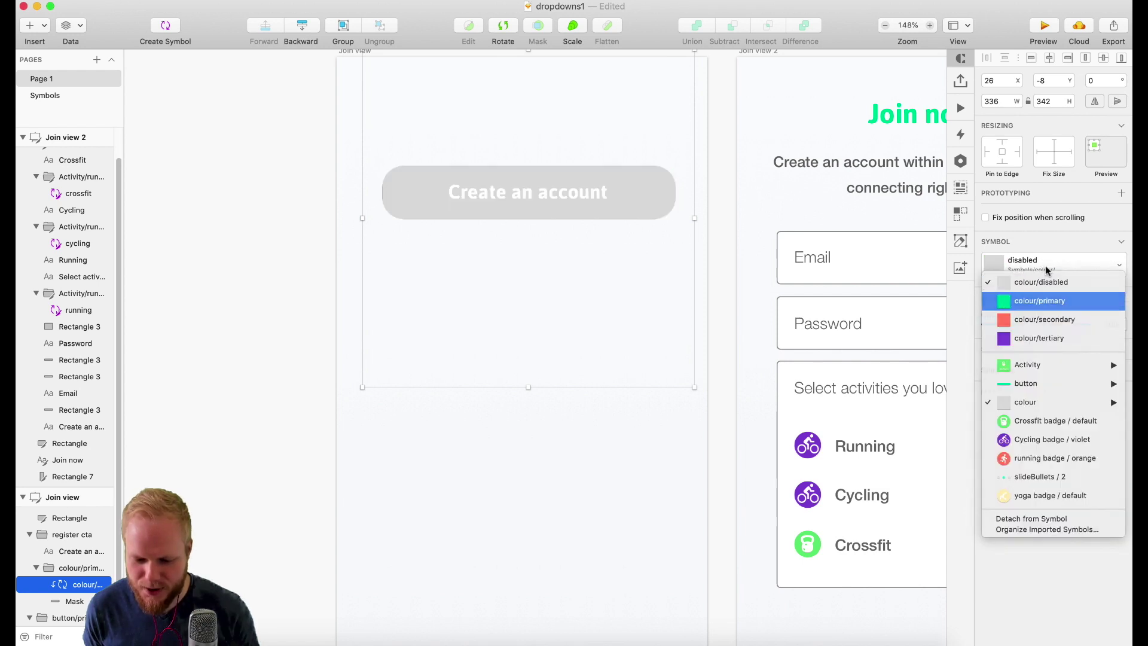
{"action": "left_click", "coordinate": [1043, 300]}
{"action": "left_click", "coordinate": [1046, 263]}
{"action": "left_click", "coordinate": [1044, 318]}
{"action": "left_click", "coordinate": [1046, 263]}
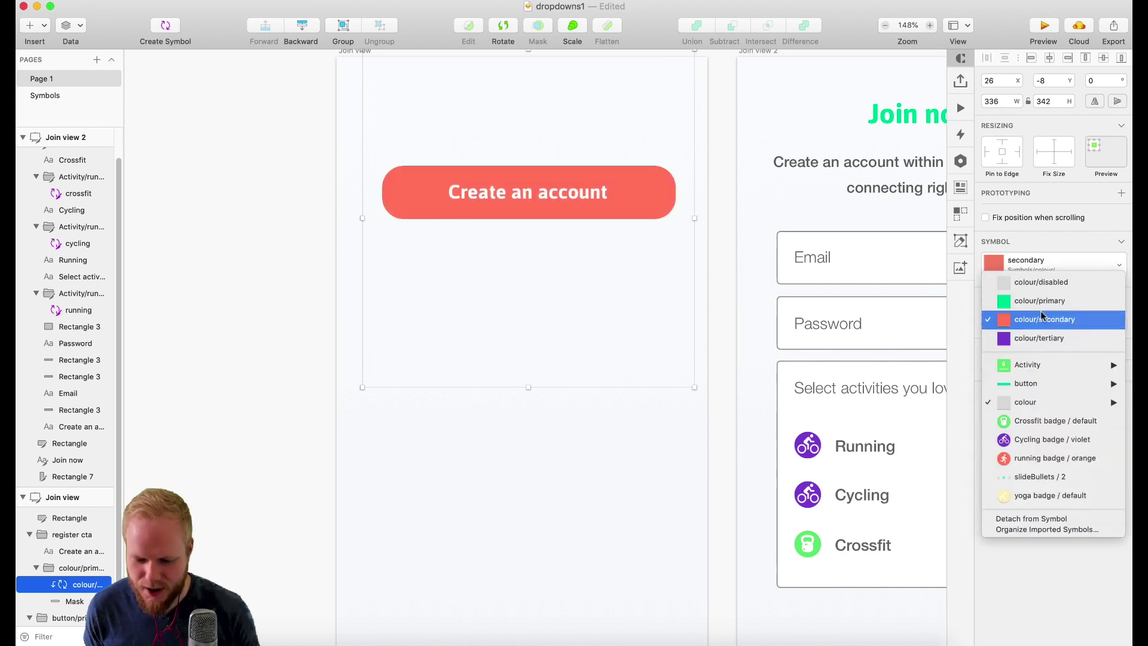
{"action": "left_click", "coordinate": [1043, 336]}
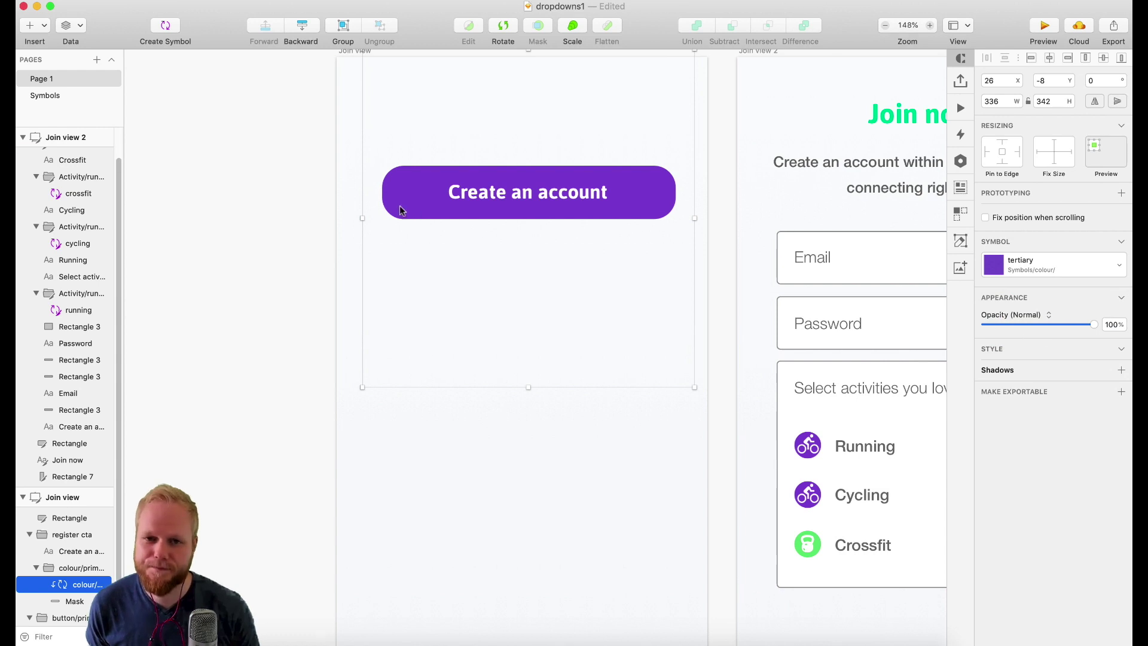
Turn the Create an account button group into a symbol named button/cta1
{"action": "left_click", "coordinate": [247, 243]}
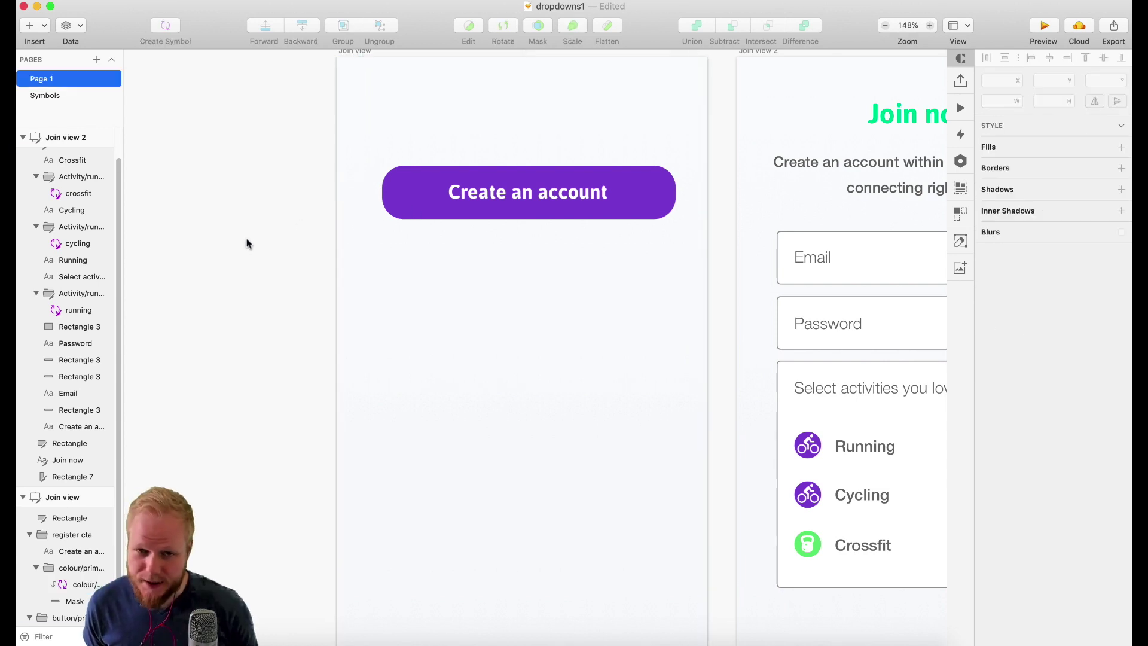
{"action": "left_click", "coordinate": [499, 192]}
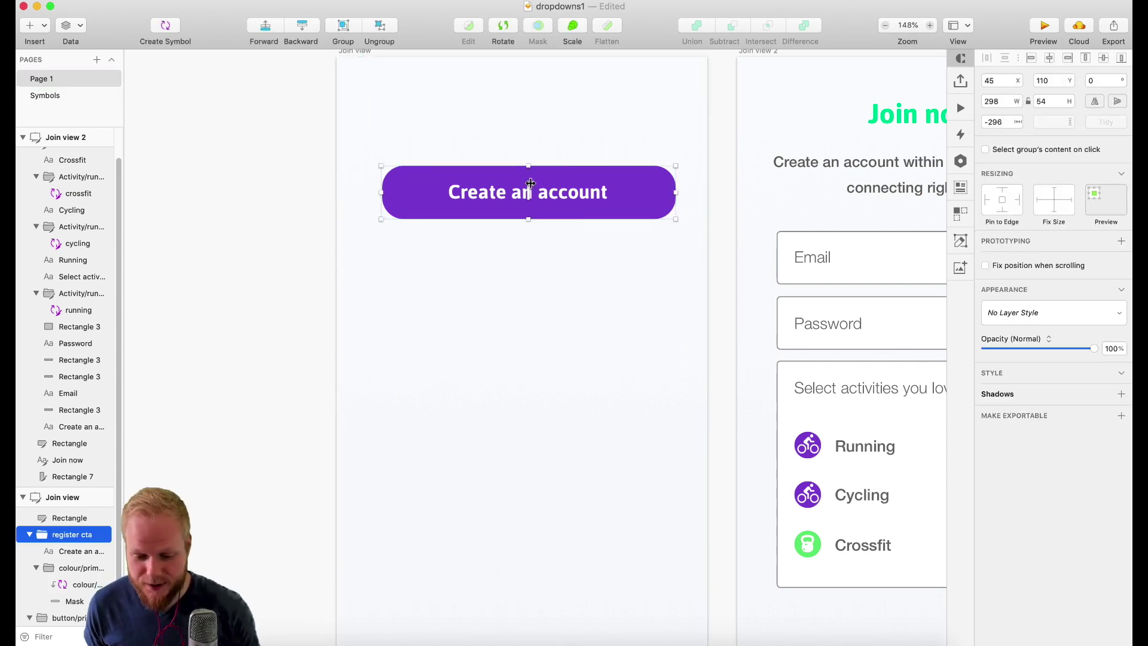
{"action": "right_click", "coordinate": [71, 534]}
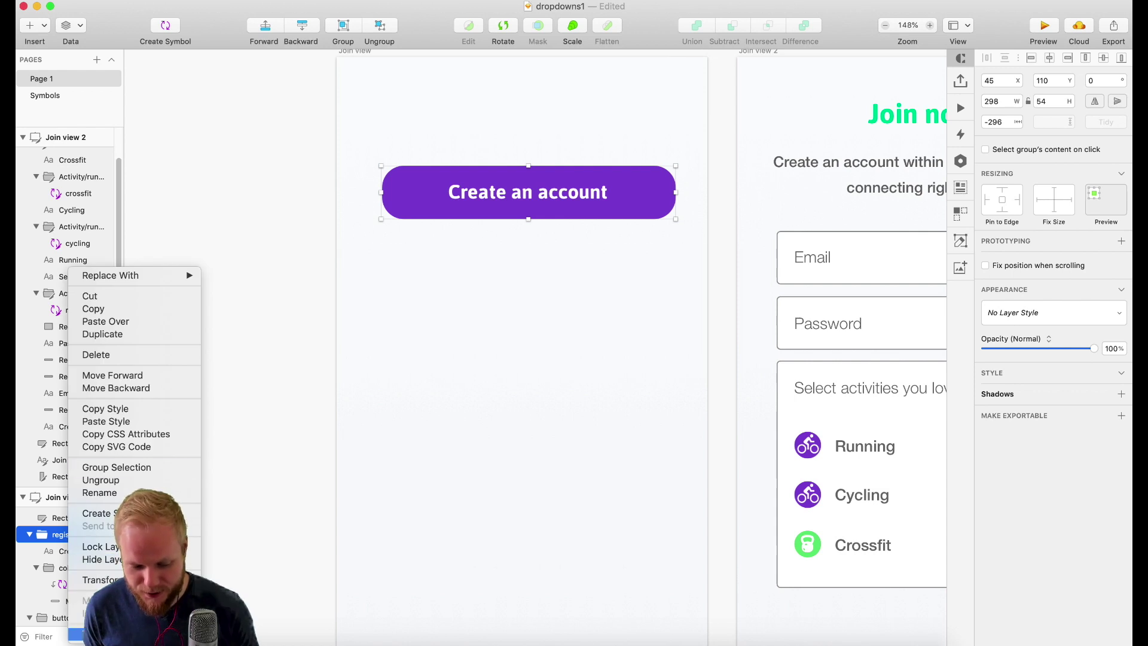
{"action": "left_click", "coordinate": [99, 512]}
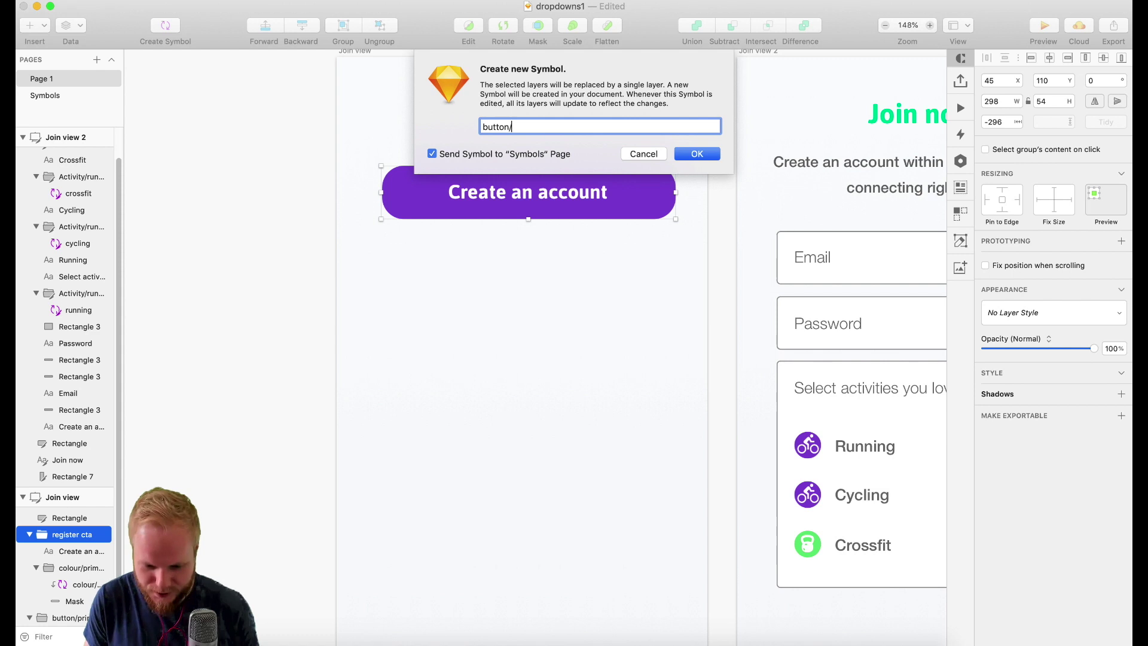
{"action": "type", "text": "button/cta1"}
{"action": "key", "text": "Return"}
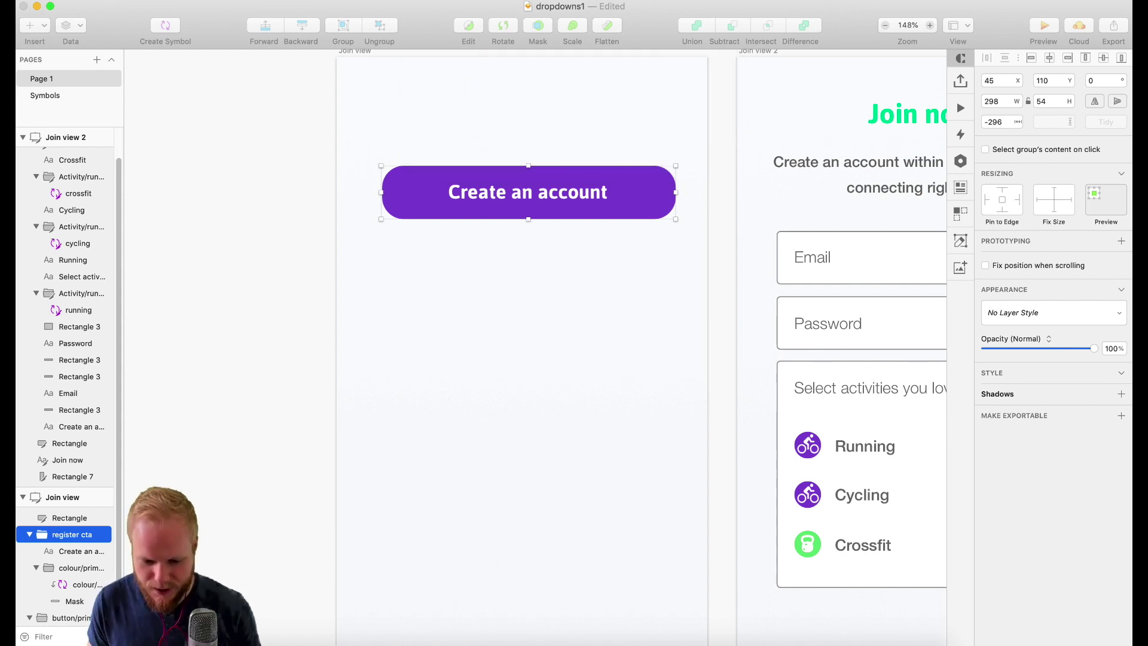
Try button/cta1's colour overrides (disabled grey, primary green), settling on colour/secondary red
{"action": "left_click", "coordinate": [1057, 363]}
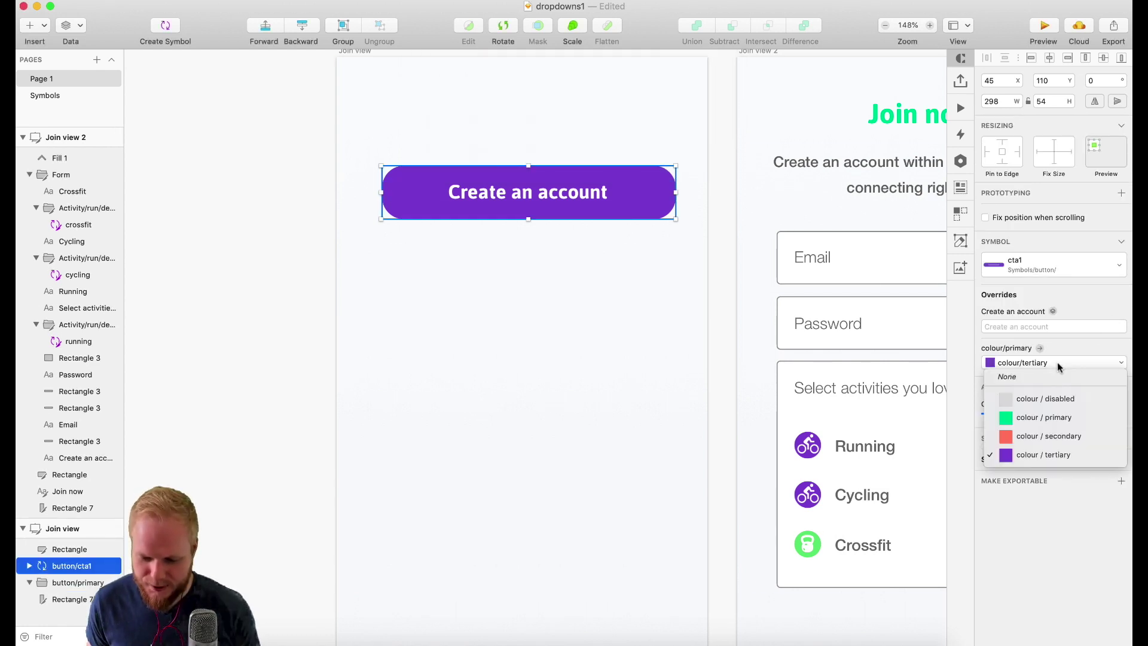
{"action": "left_click", "coordinate": [1014, 351]}
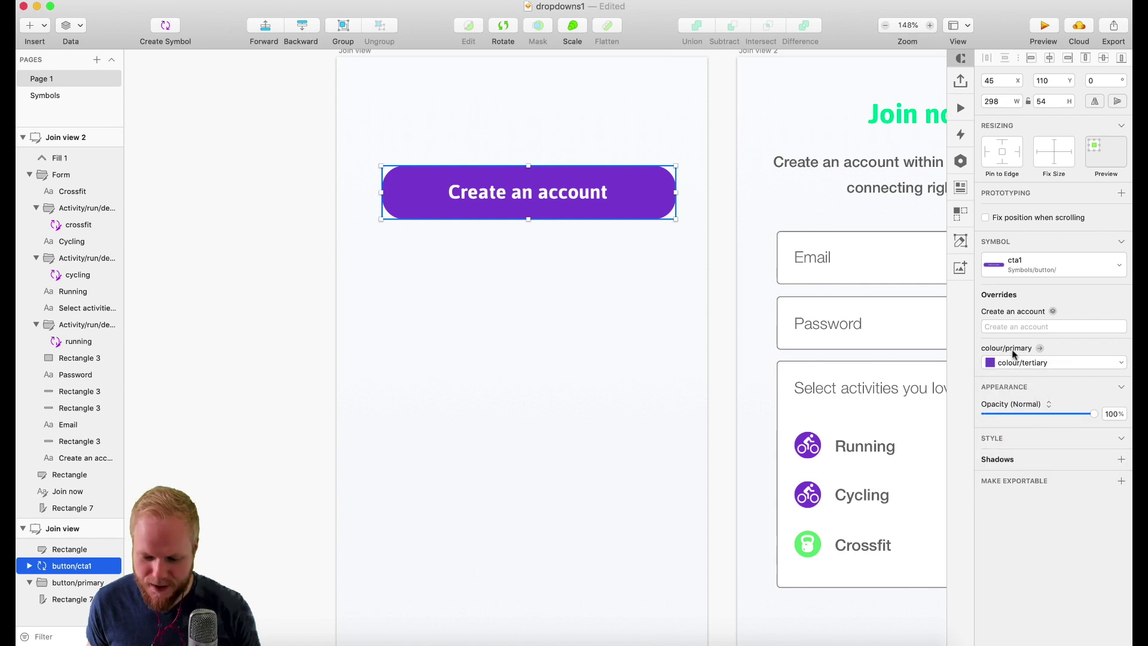
{"action": "left_click", "coordinate": [1045, 361]}
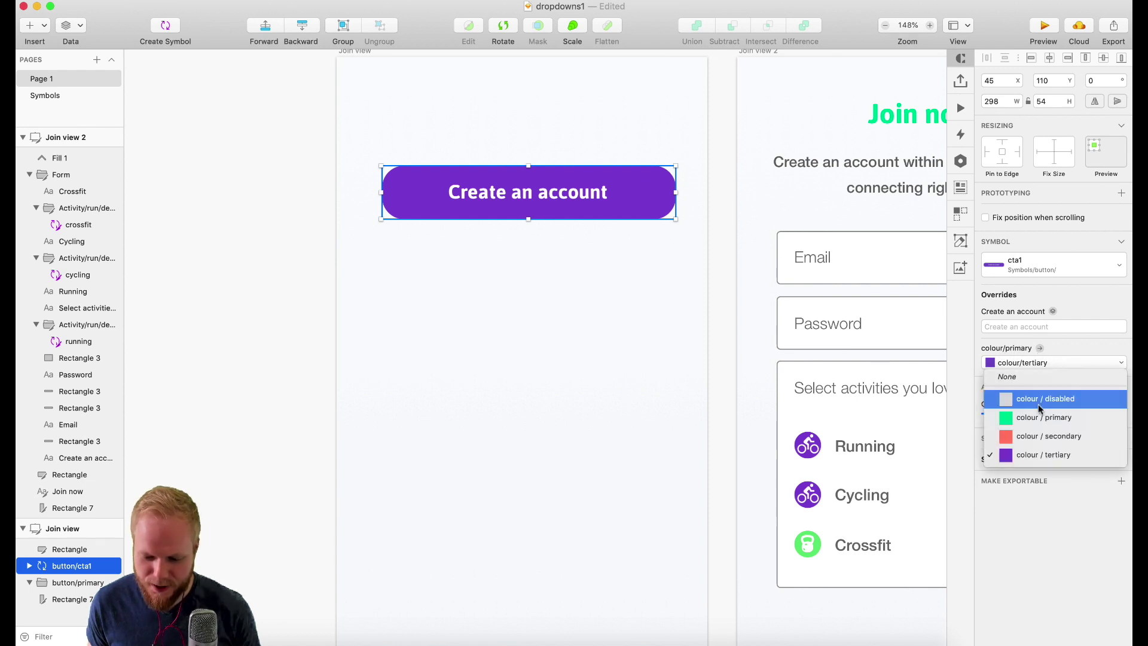
{"action": "left_click", "coordinate": [1043, 398]}
{"action": "left_click", "coordinate": [1047, 363]}
{"action": "left_click", "coordinate": [1045, 417]}
{"action": "left_click", "coordinate": [1047, 362]}
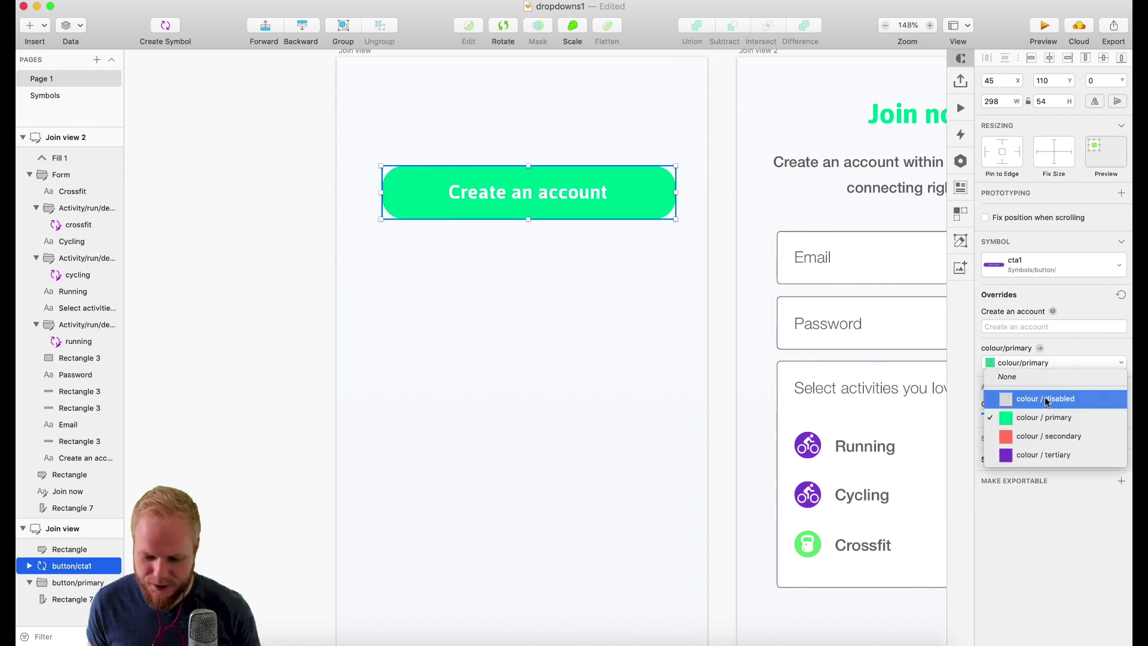
{"action": "left_click", "coordinate": [1047, 416]}
{"action": "left_click", "coordinate": [1047, 362]}
{"action": "left_click", "coordinate": [1040, 435]}
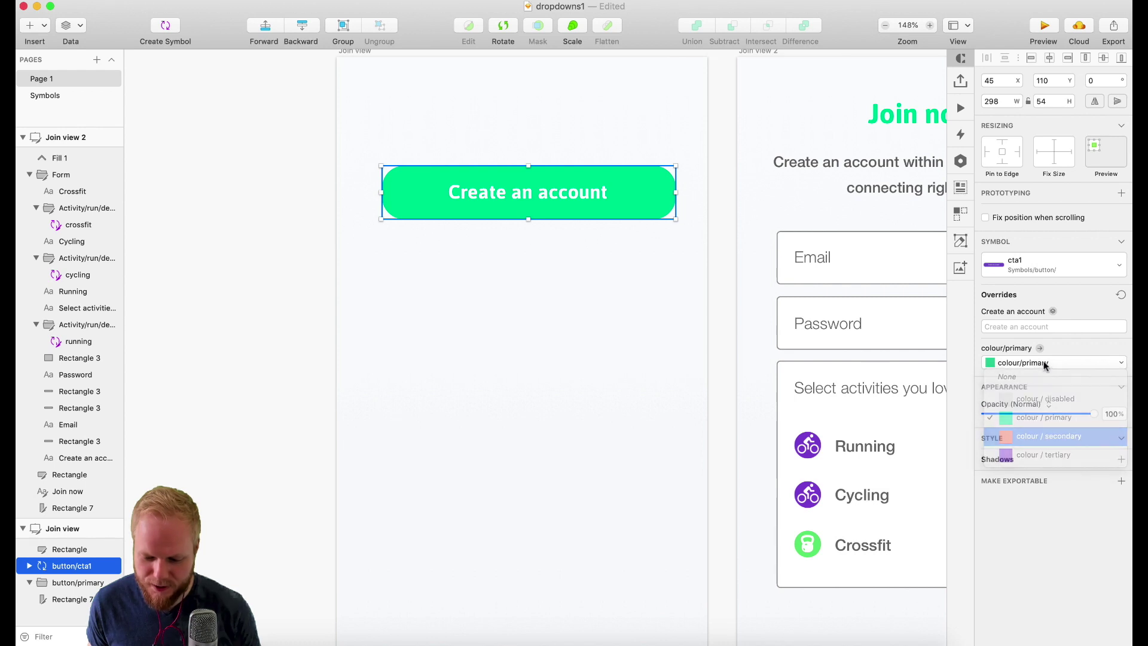
{"action": "left_click", "coordinate": [44, 95]}
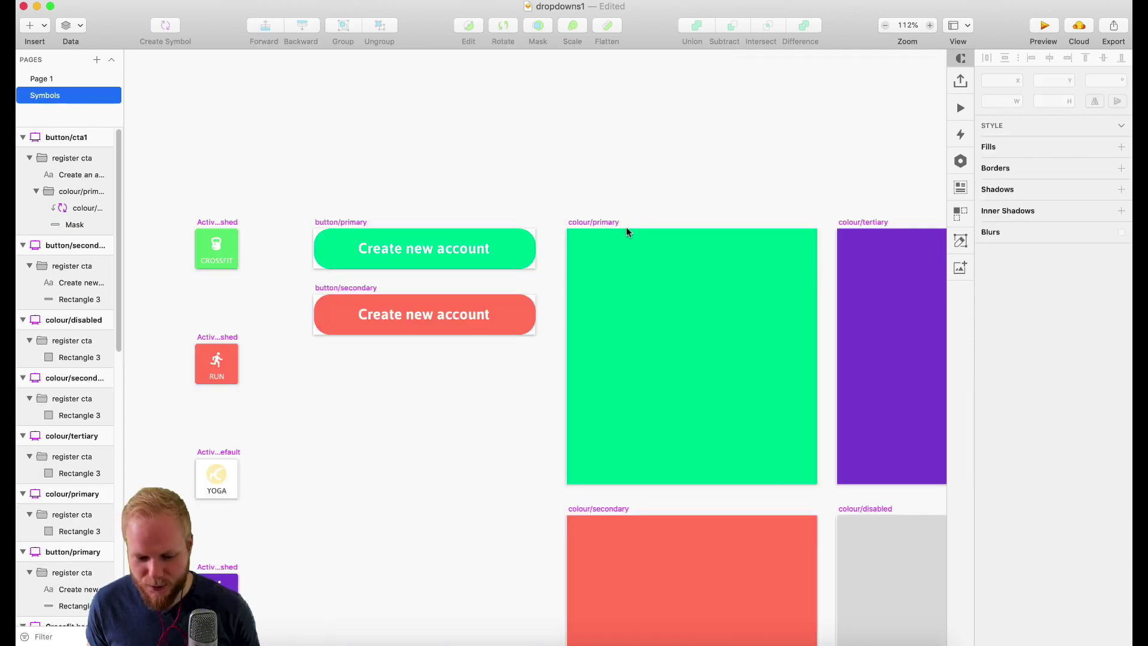
Duplicate the colour/secondary swatch artboard by dragging a copy below it on the Symbols page
{"action": "scroll", "coordinate": [651, 232], "scroll_direction": "right", "scroll_amount": 5}
{"action": "scroll", "coordinate": [655, 232], "scroll_direction": "right", "scroll_amount": 4}
{"action": "scroll", "coordinate": [658, 263], "scroll_direction": "down", "scroll_amount": 5}
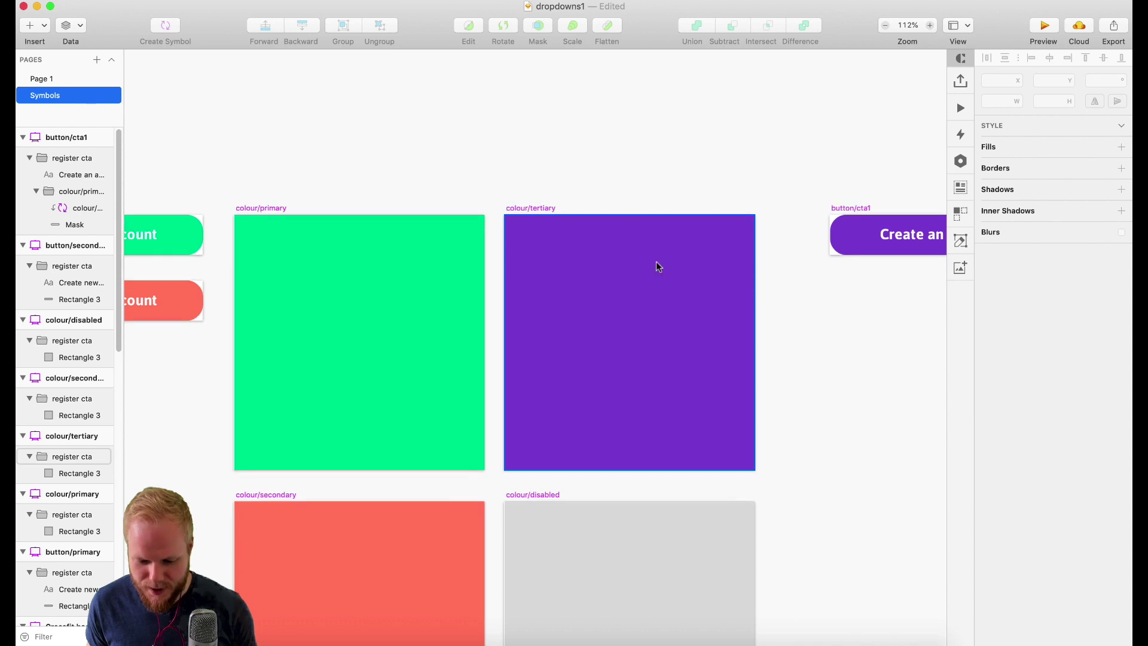
{"action": "scroll", "coordinate": [601, 365], "scroll_direction": "down", "scroll_amount": 2}
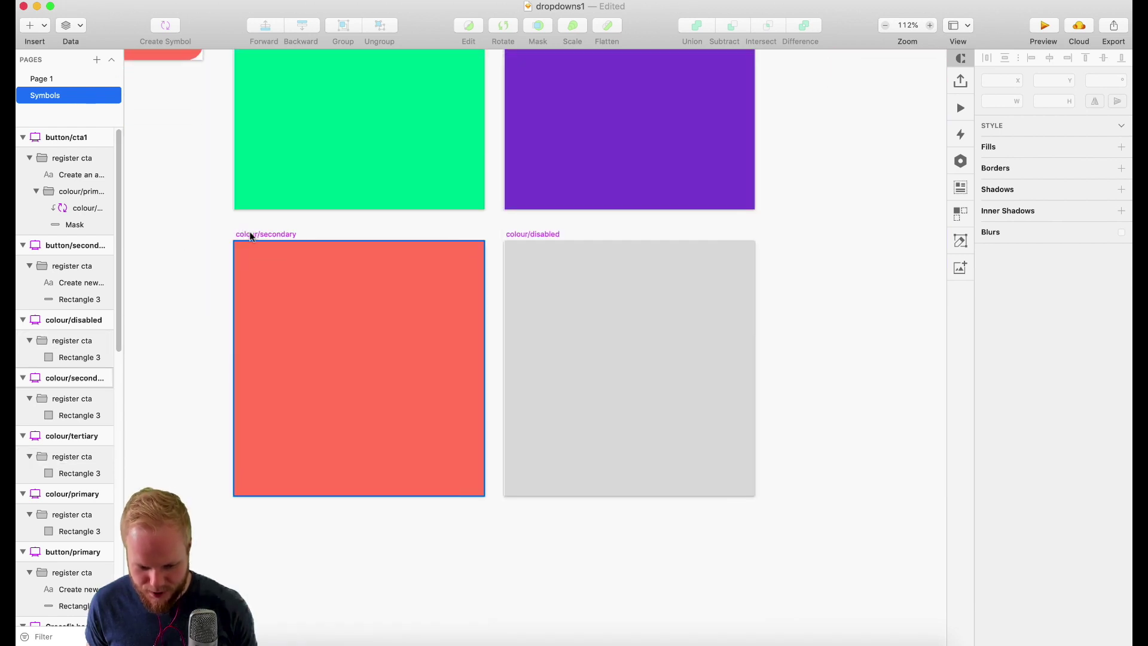
{"action": "left_click_drag", "start_coordinate": [251, 236], "coordinate": [244, 508]}
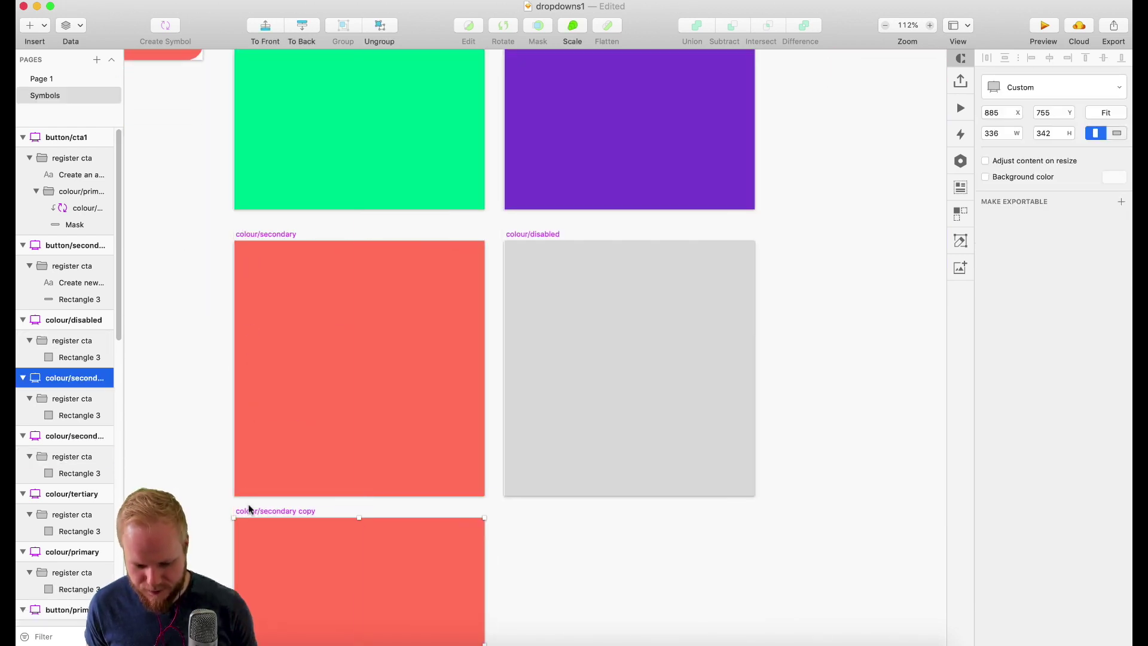
{"action": "scroll", "coordinate": [238, 487], "scroll_direction": "down", "scroll_amount": 2}
{"action": "scroll", "coordinate": [340, 484], "scroll_direction": "down", "scroll_amount": 1}
{"action": "scroll", "coordinate": [369, 455], "scroll_direction": "down", "scroll_amount": 5}
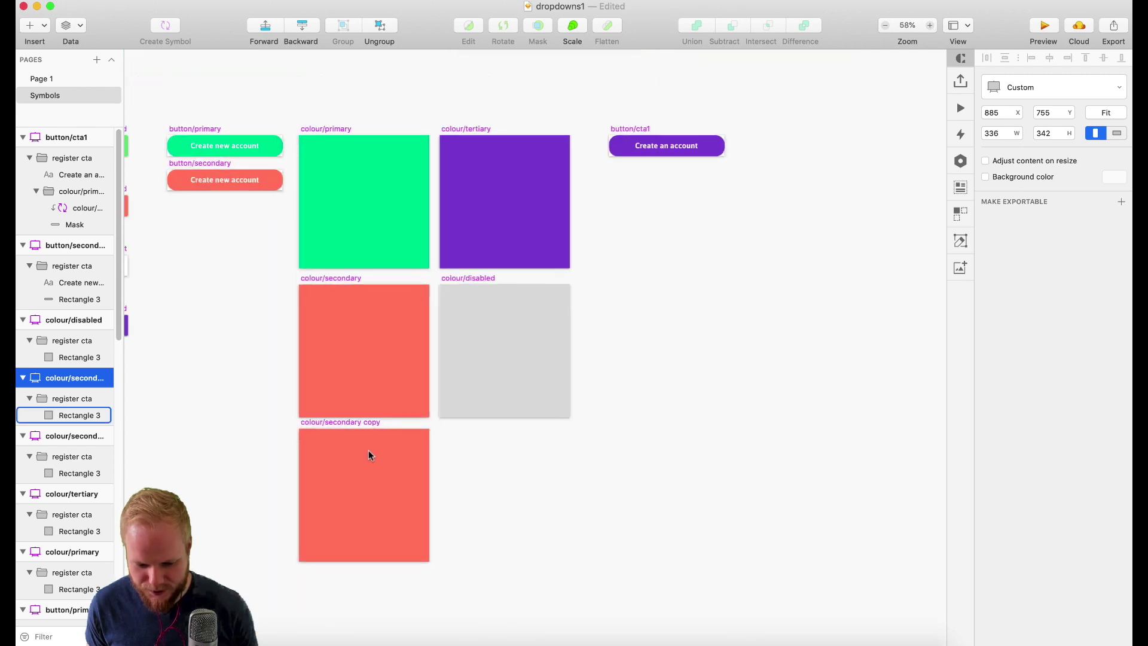
{"action": "scroll", "coordinate": [358, 410], "scroll_direction": "left", "scroll_amount": 5}
Fill the copied swatch's rectangle with a pale yellow sampled by eyedropper
{"action": "left_click", "coordinate": [479, 466]}
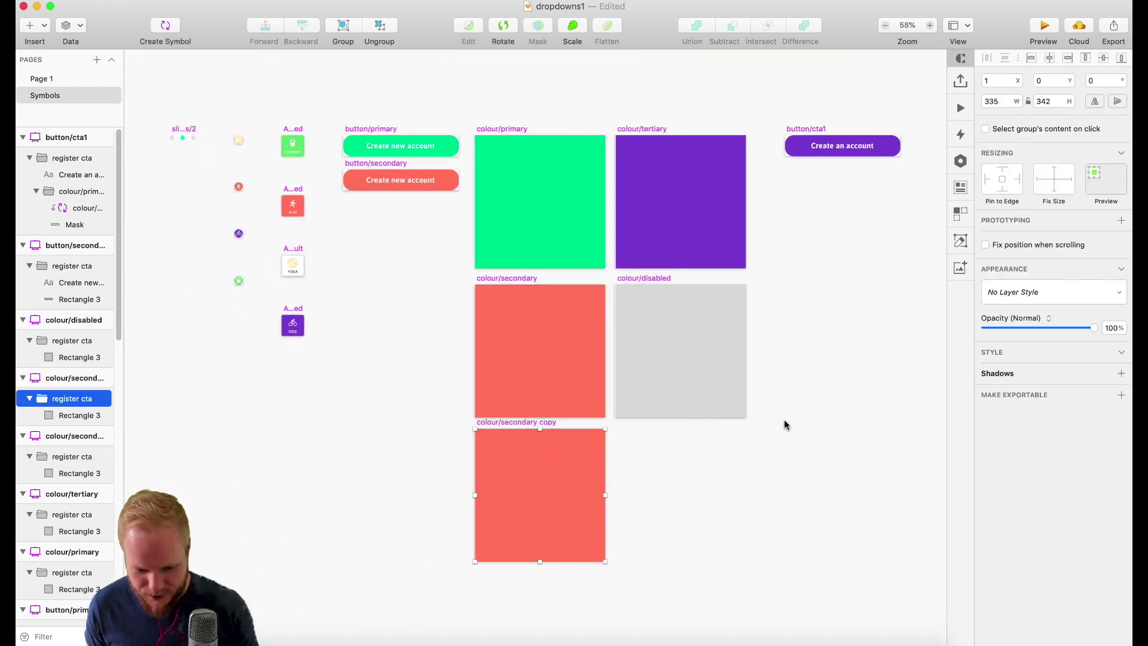
{"action": "double_click", "coordinate": [569, 488]}
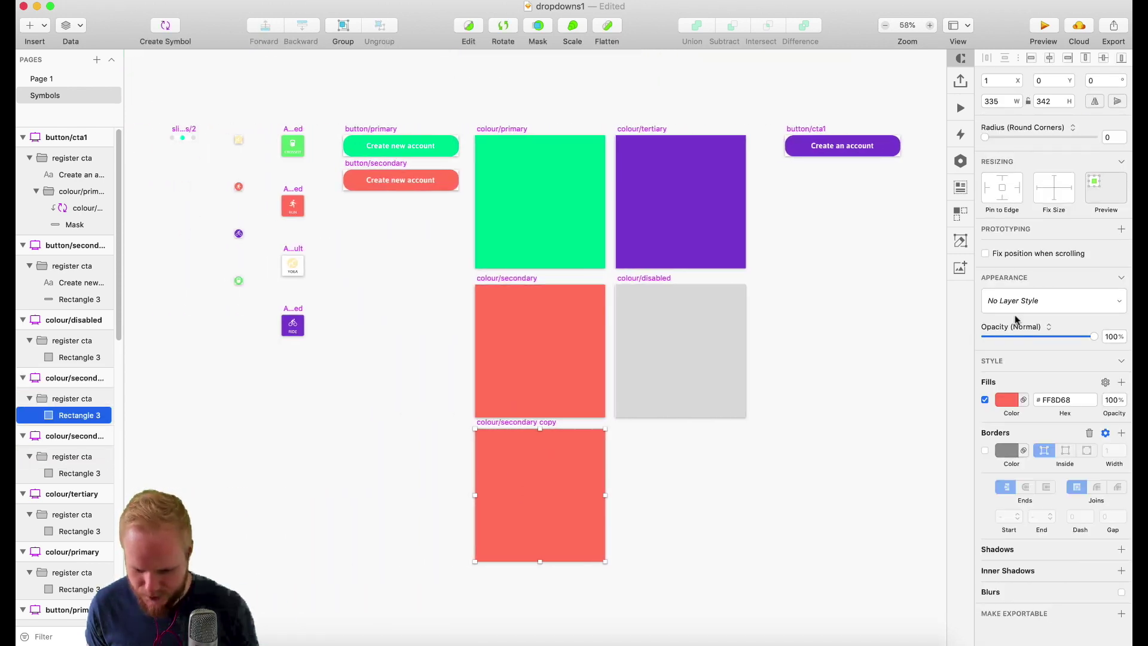
{"action": "left_click", "coordinate": [1015, 400]}
{"action": "left_click", "coordinate": [990, 566]}
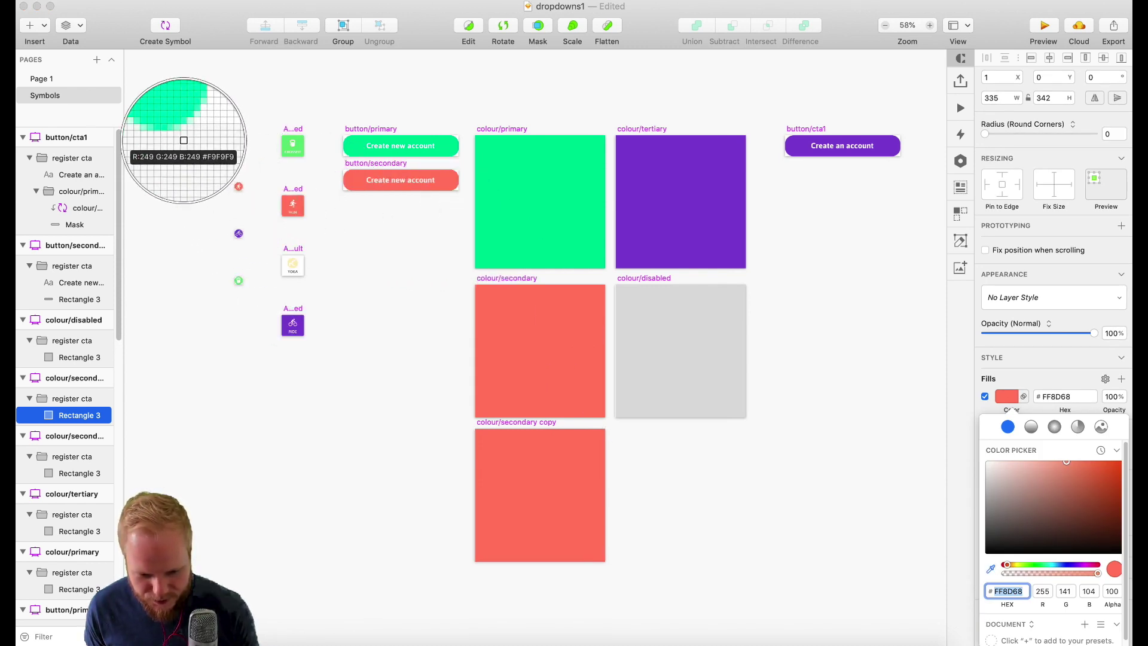
{"action": "left_click", "coordinate": [291, 264]}
Rename the copied swatch artboard to colour/yellow
{"action": "left_click", "coordinate": [521, 422]}
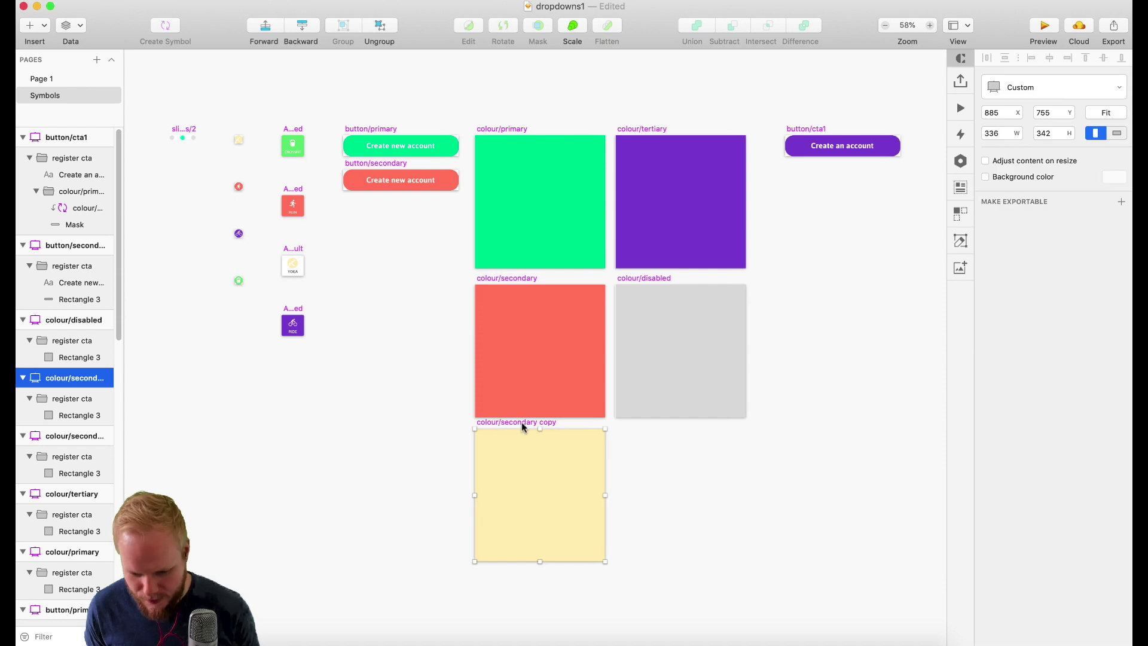
{"action": "left_click", "coordinate": [75, 398]}
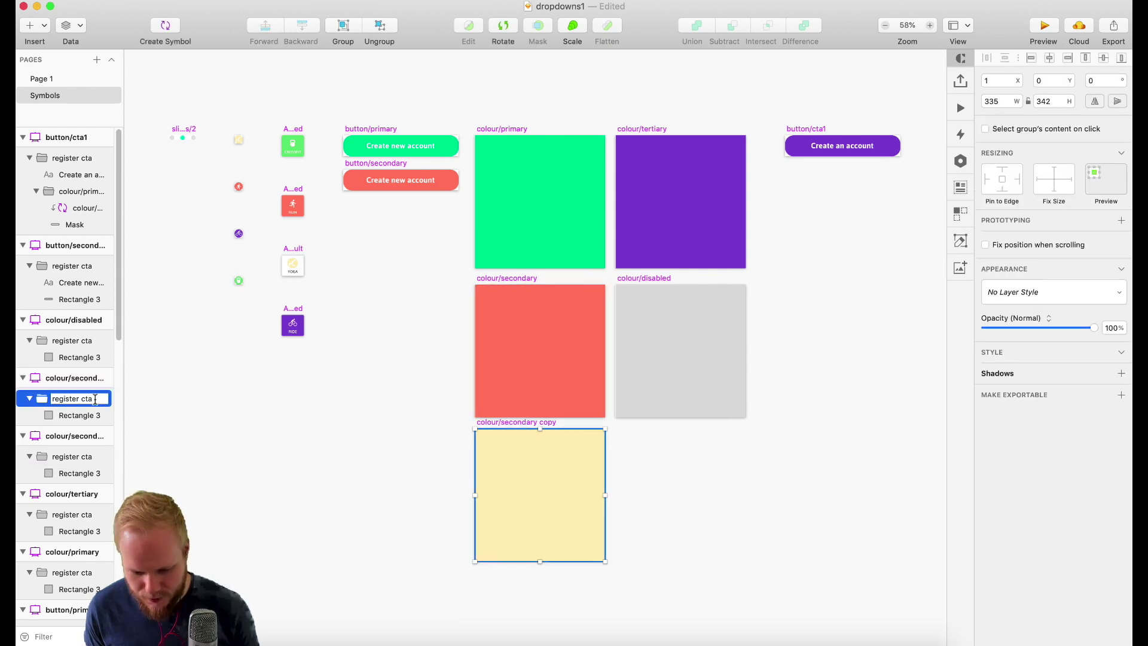
{"action": "left_click", "coordinate": [87, 381]}
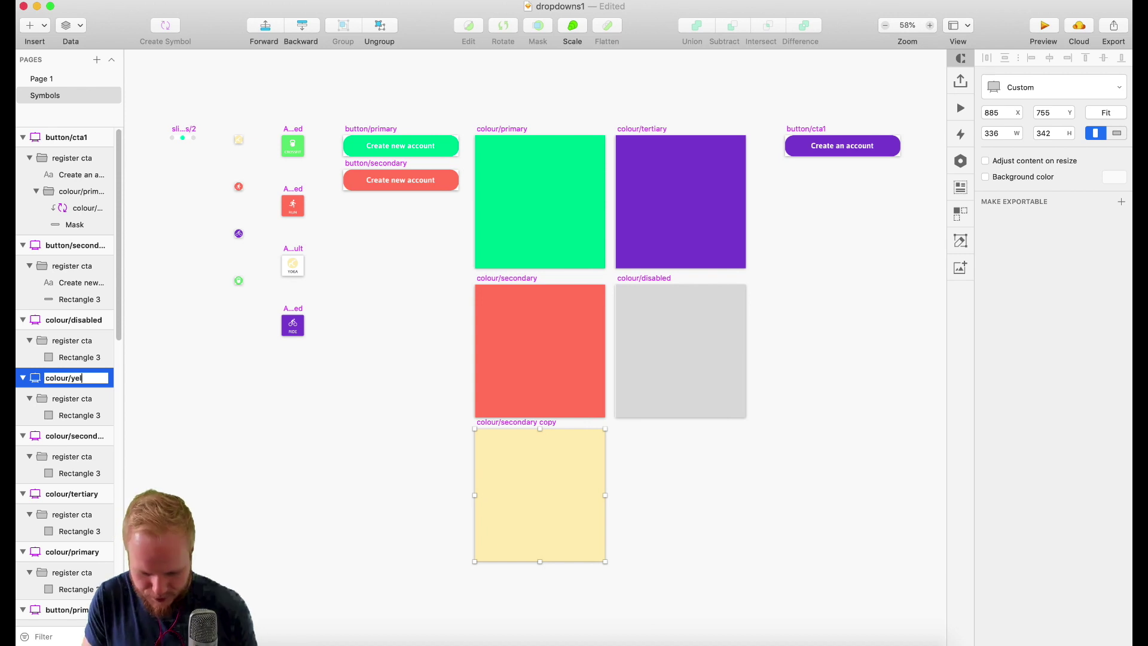
{"action": "key", "text": "Return"}
{"action": "left_click", "coordinate": [215, 237]}
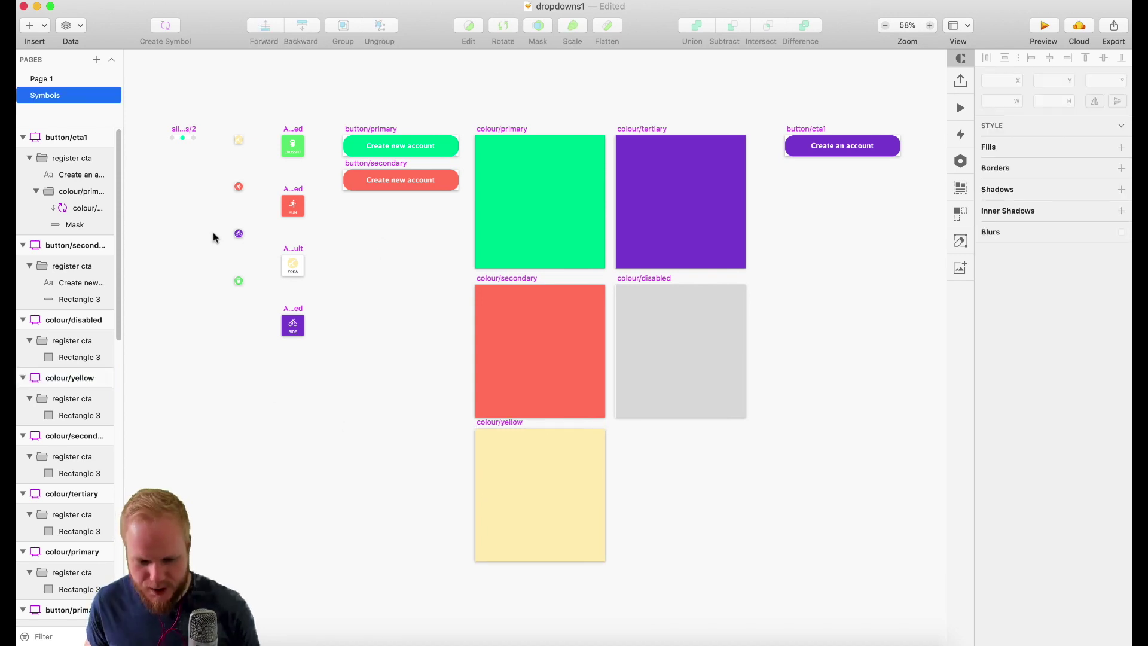
{"action": "left_click", "coordinate": [54, 79]}
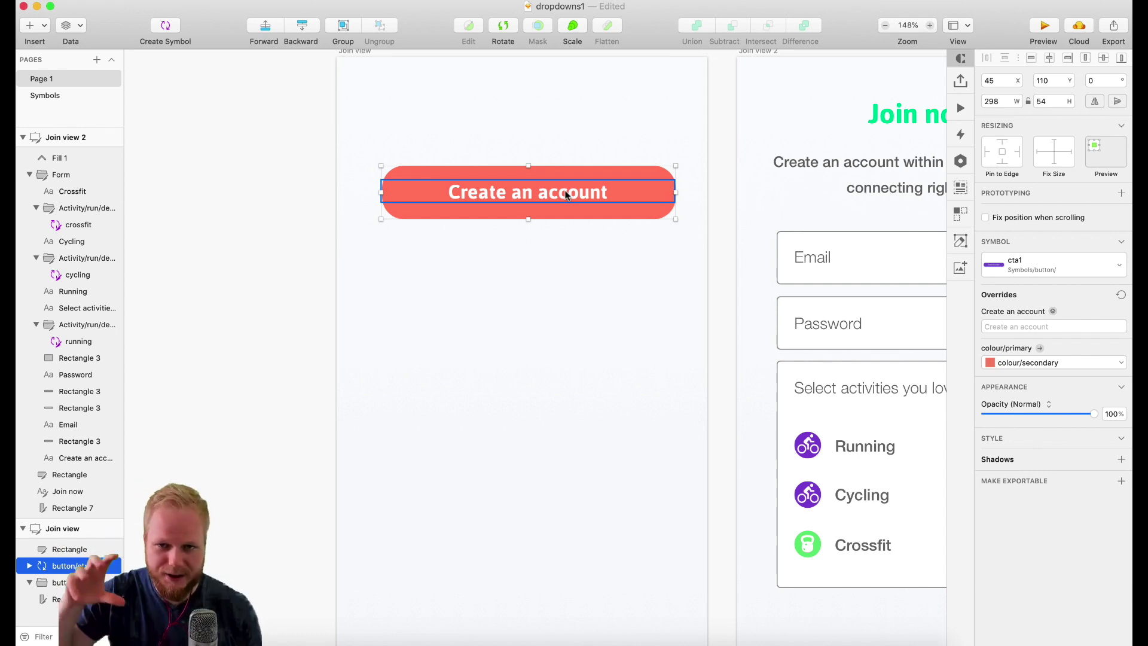
Preview the button in the new colour/yellow, then set its colour override back to colour/primary green
{"action": "left_click", "coordinate": [1043, 363]}
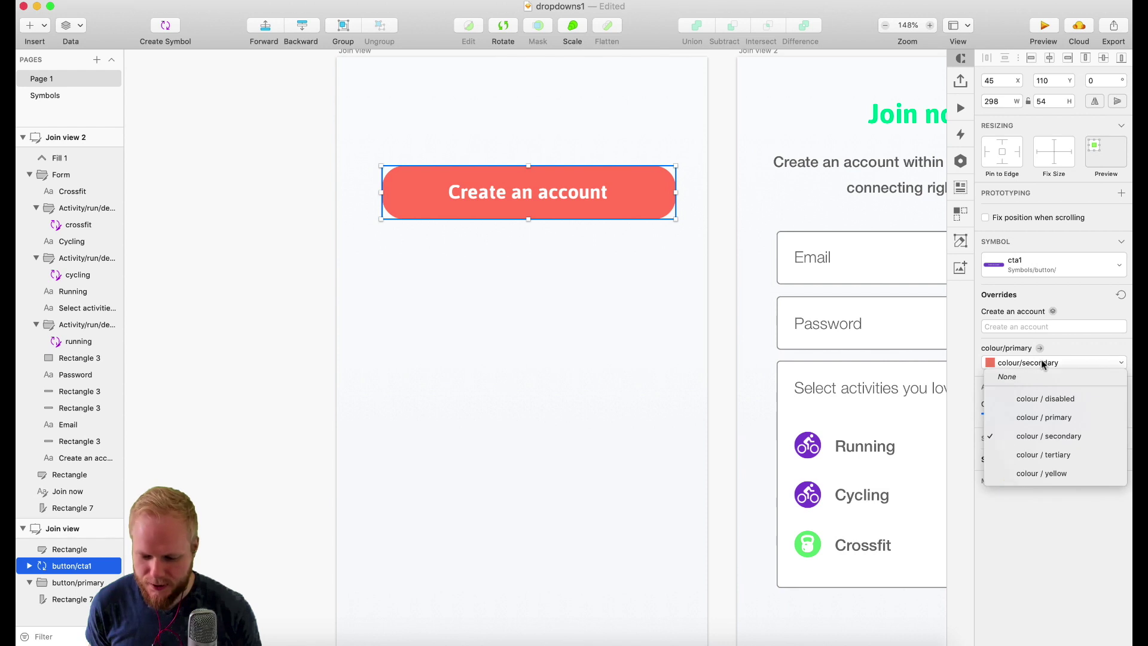
{"action": "left_click", "coordinate": [1038, 473]}
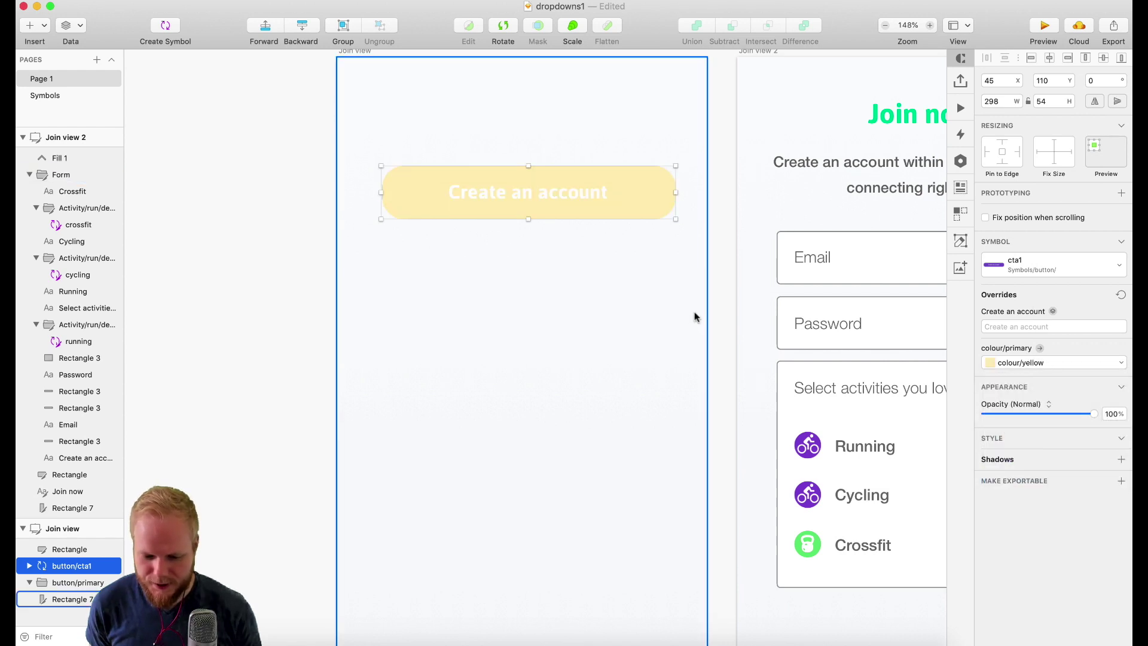
{"action": "left_click", "coordinate": [711, 259]}
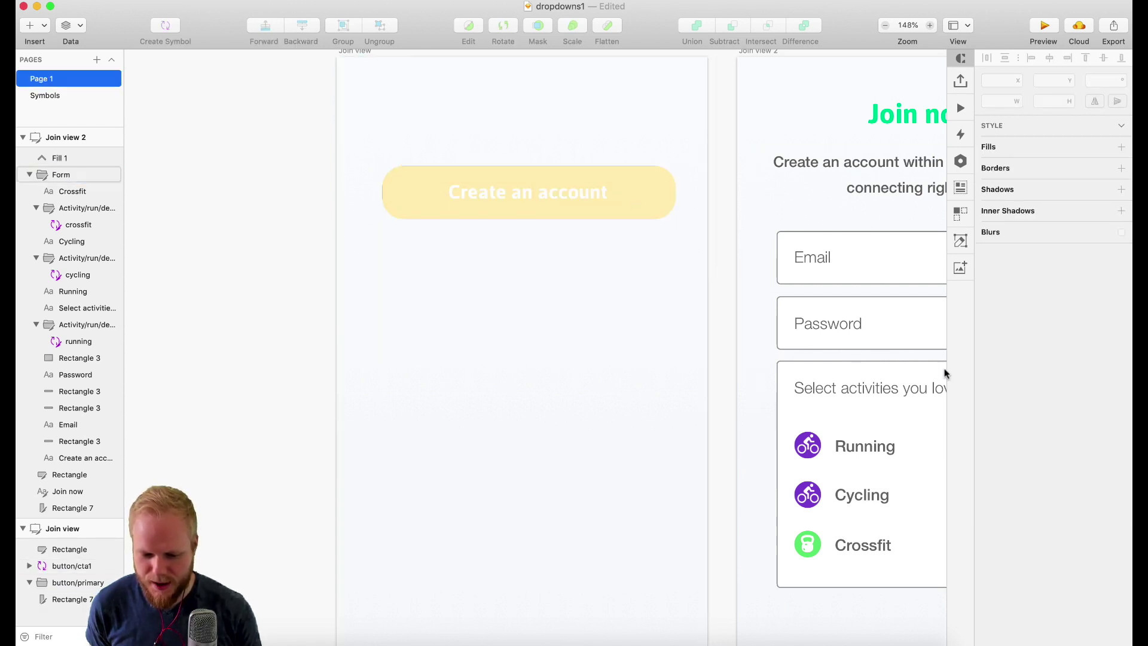
{"action": "left_click", "coordinate": [654, 213]}
{"action": "left_click", "coordinate": [1025, 364]}
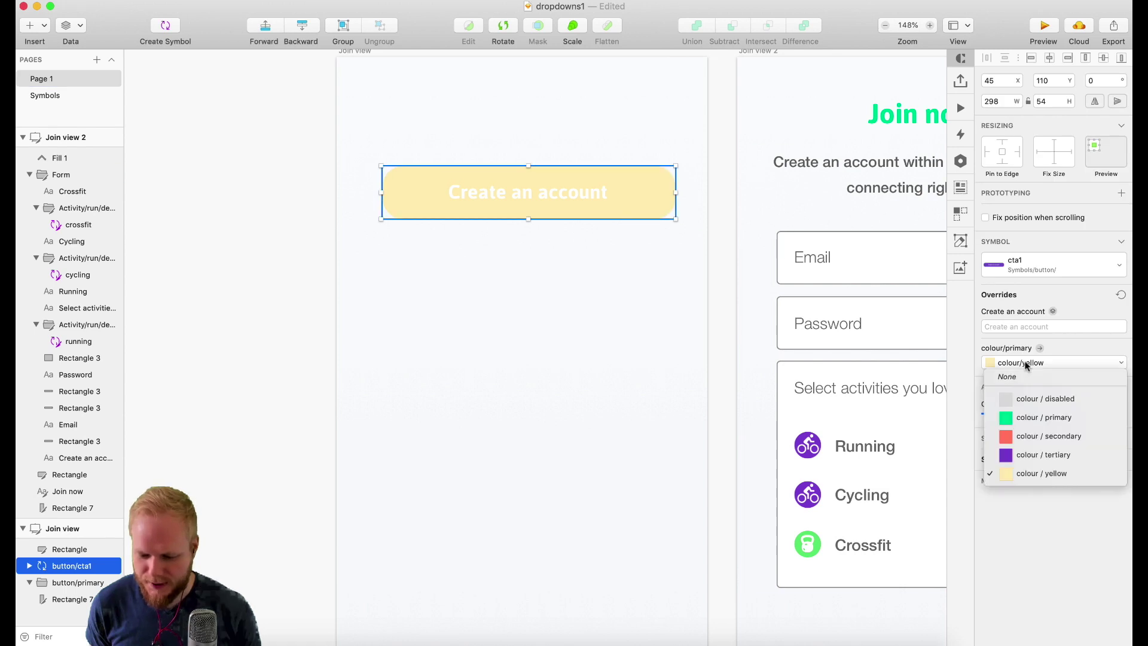
{"action": "left_click", "coordinate": [1043, 416]}
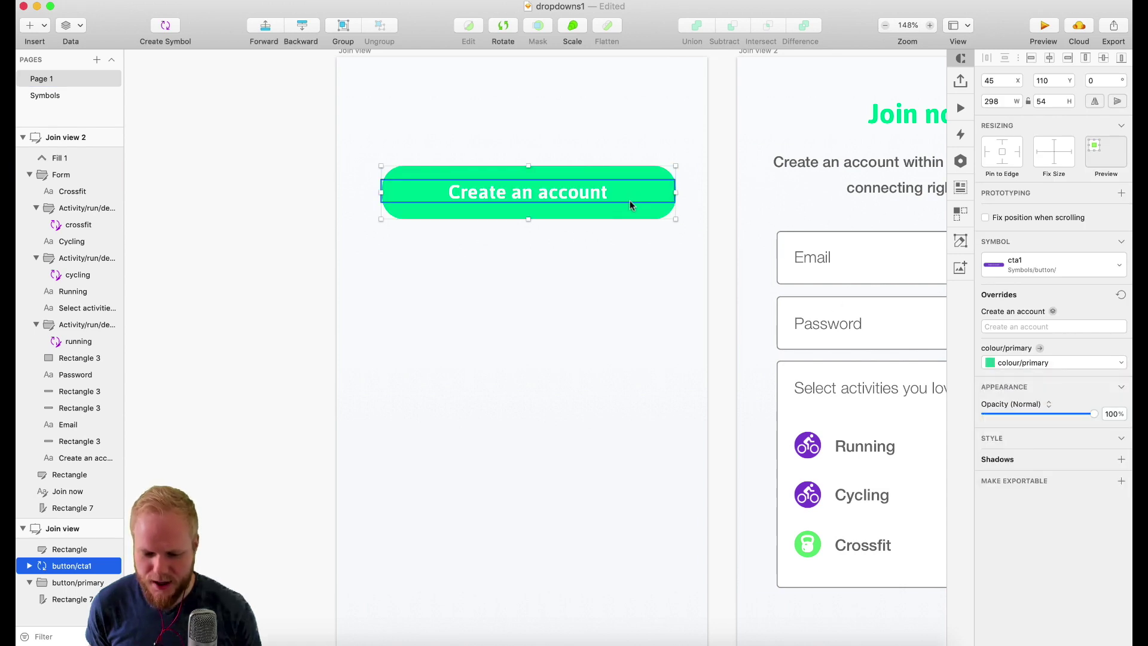
{"action": "left_click", "coordinate": [45, 95]}
Change the colour/primary master rectangle's fill to a brighter green
{"action": "left_click", "coordinate": [519, 177]}
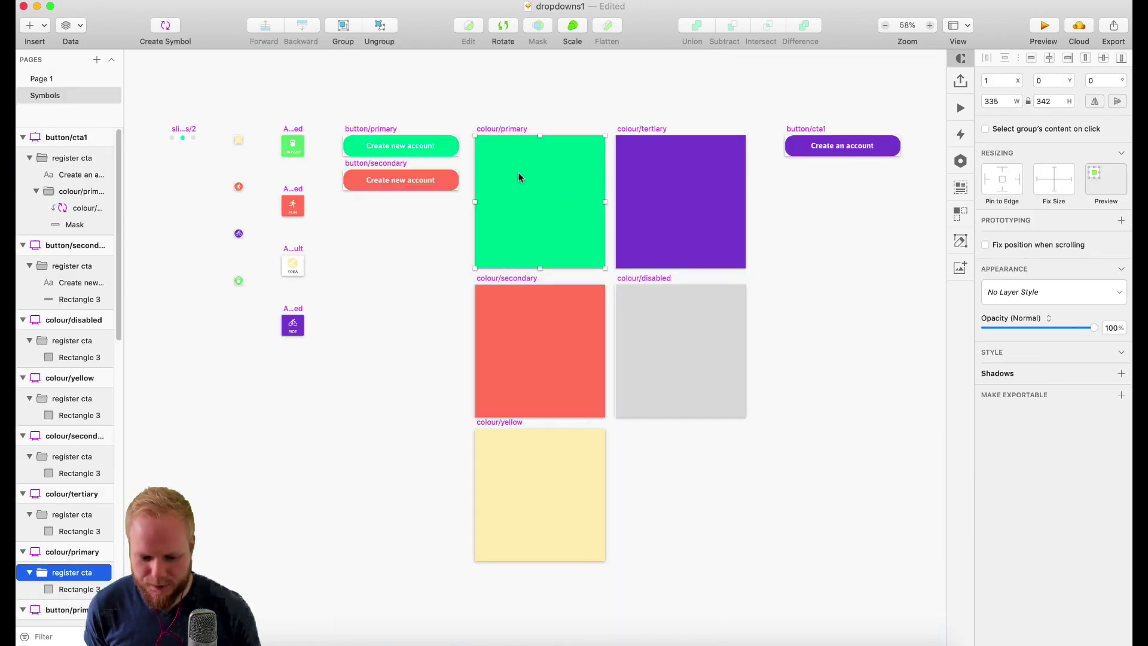
{"action": "double_click", "coordinate": [532, 182]}
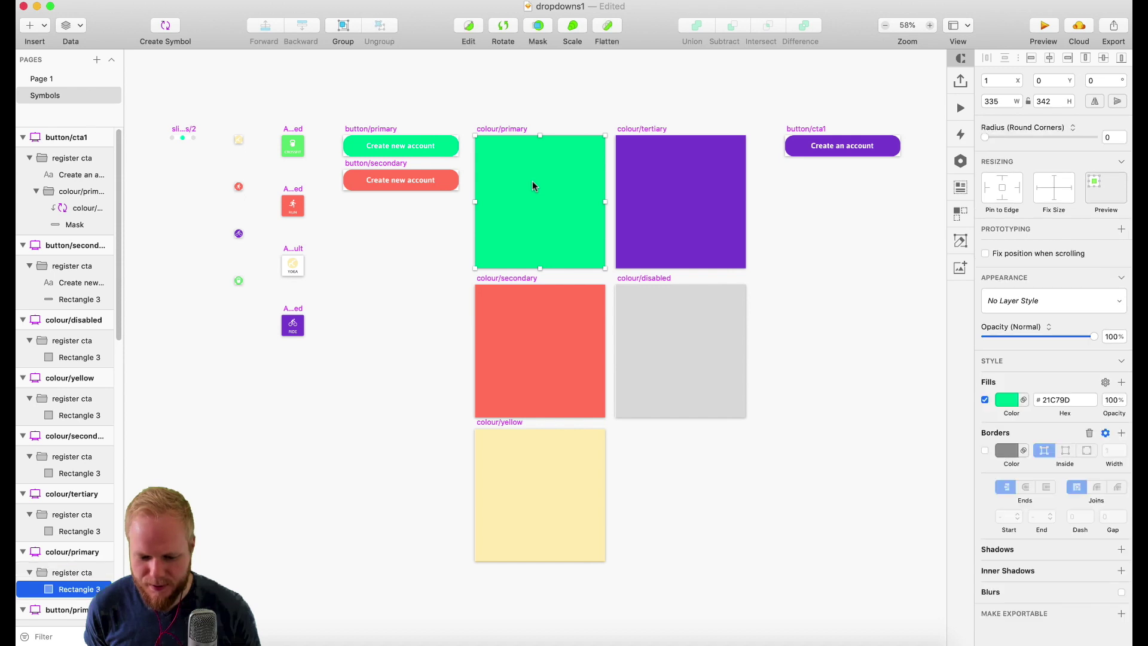
{"action": "left_click", "coordinate": [1008, 400]}
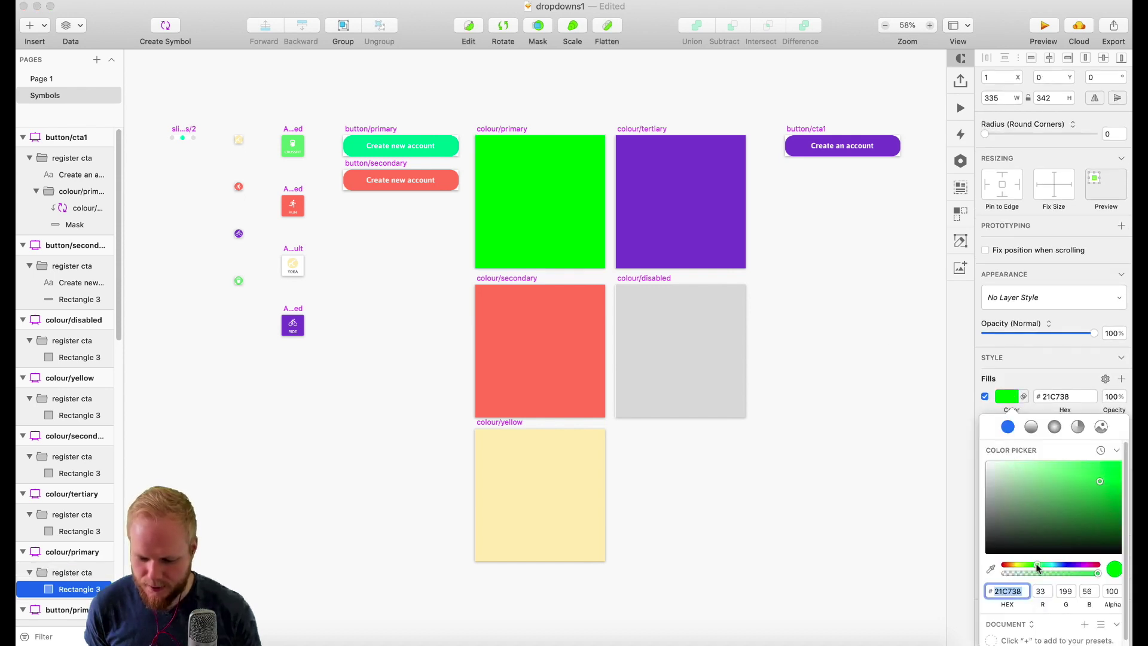
{"action": "left_click", "coordinate": [1116, 505]}
{"action": "left_click_drag", "start_coordinate": [1122, 505], "coordinate": [1123, 495]}
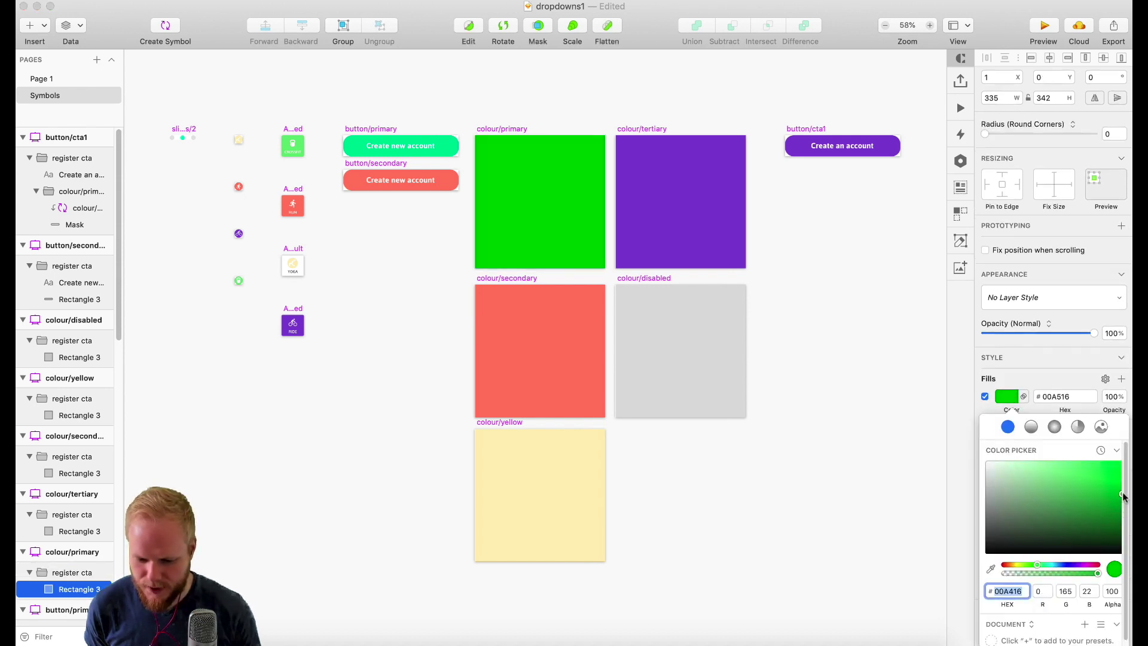
{"action": "left_click", "coordinate": [904, 291]}
{"action": "left_click", "coordinate": [501, 104]}
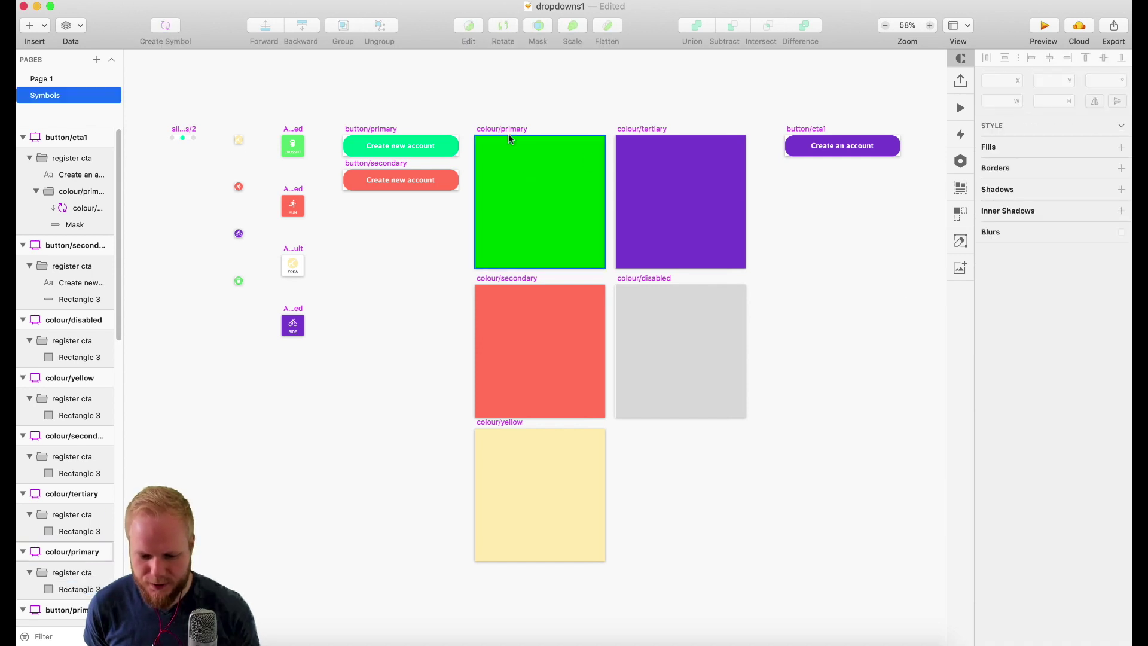
{"action": "left_click", "coordinate": [50, 83]}
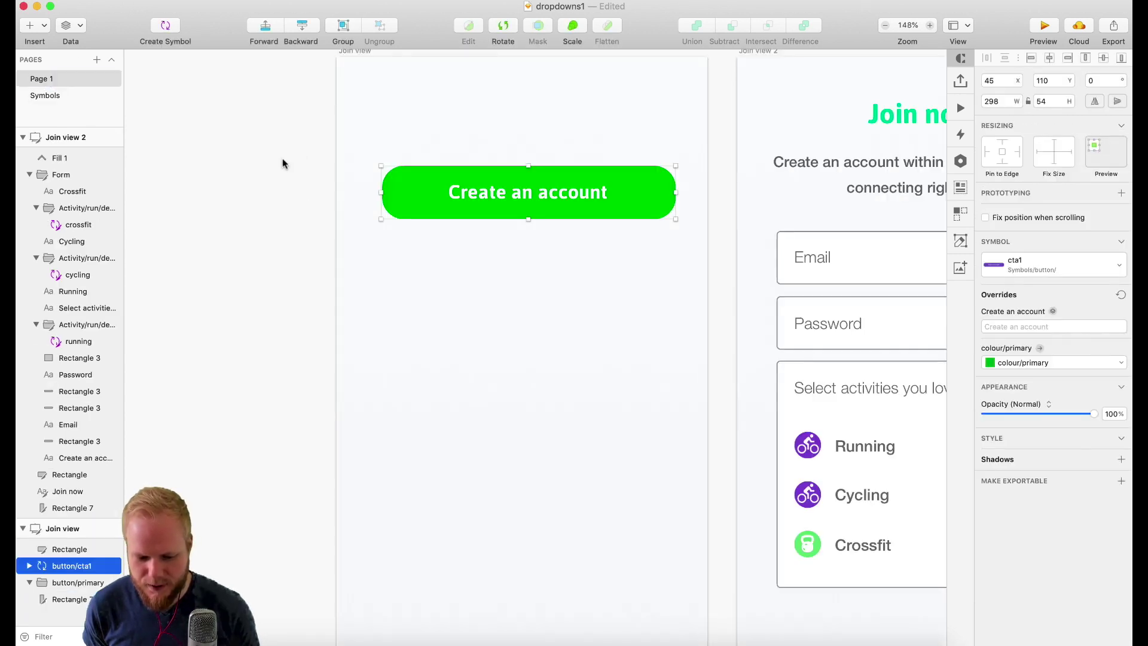
Set the button/cta1 instance's colour override to colour/tertiary purple
{"action": "left_click", "coordinate": [486, 185]}
{"action": "left_click", "coordinate": [494, 203]}
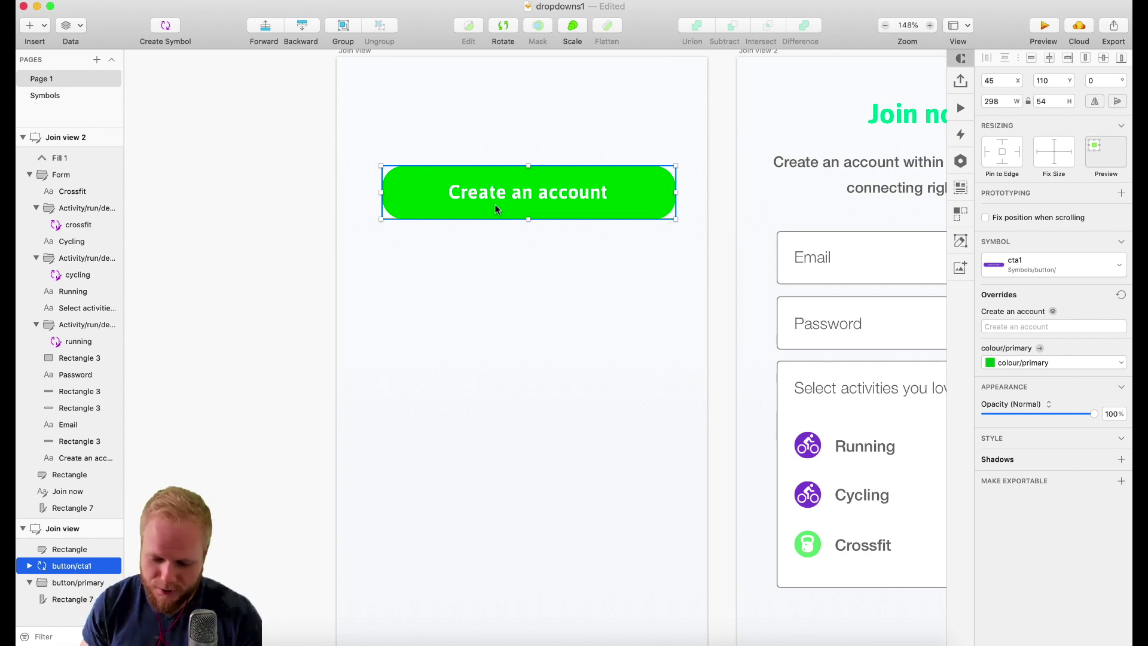
{"action": "left_click", "coordinate": [1053, 362]}
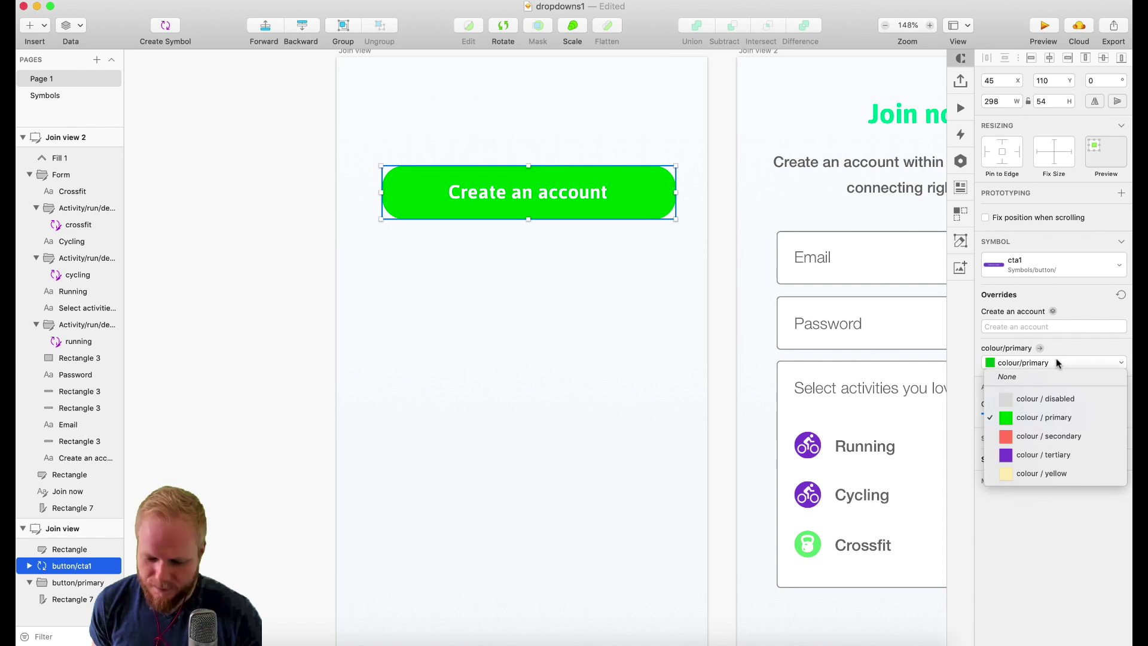
{"action": "left_click", "coordinate": [1043, 454]}
{"action": "left_click", "coordinate": [322, 148]}
Inspect the primary and secondary colour masters on the Symbols page
{"action": "left_click", "coordinate": [39, 98]}
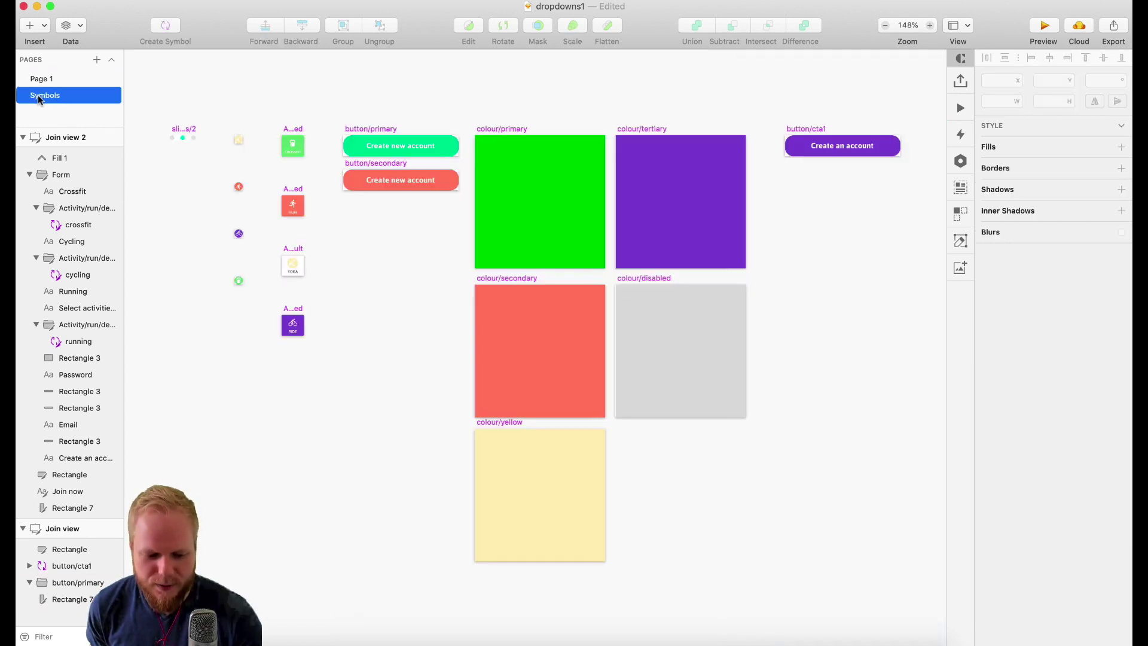
{"action": "left_click", "coordinate": [500, 131]}
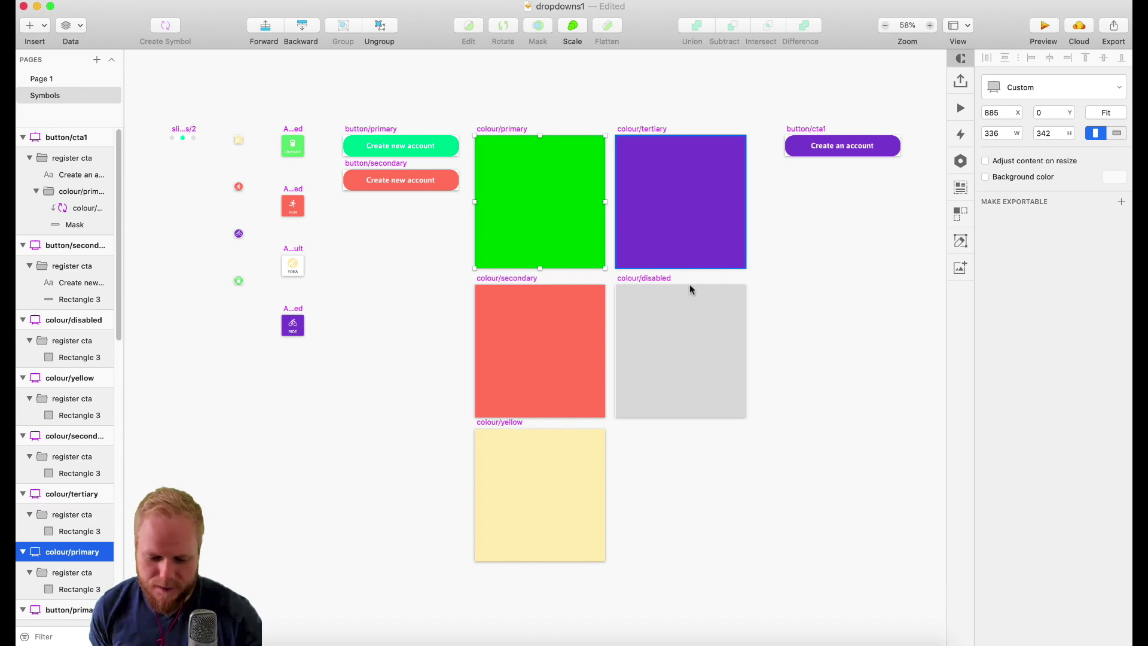
{"action": "left_click", "coordinate": [566, 325]}
{"action": "left_click", "coordinate": [521, 278]}
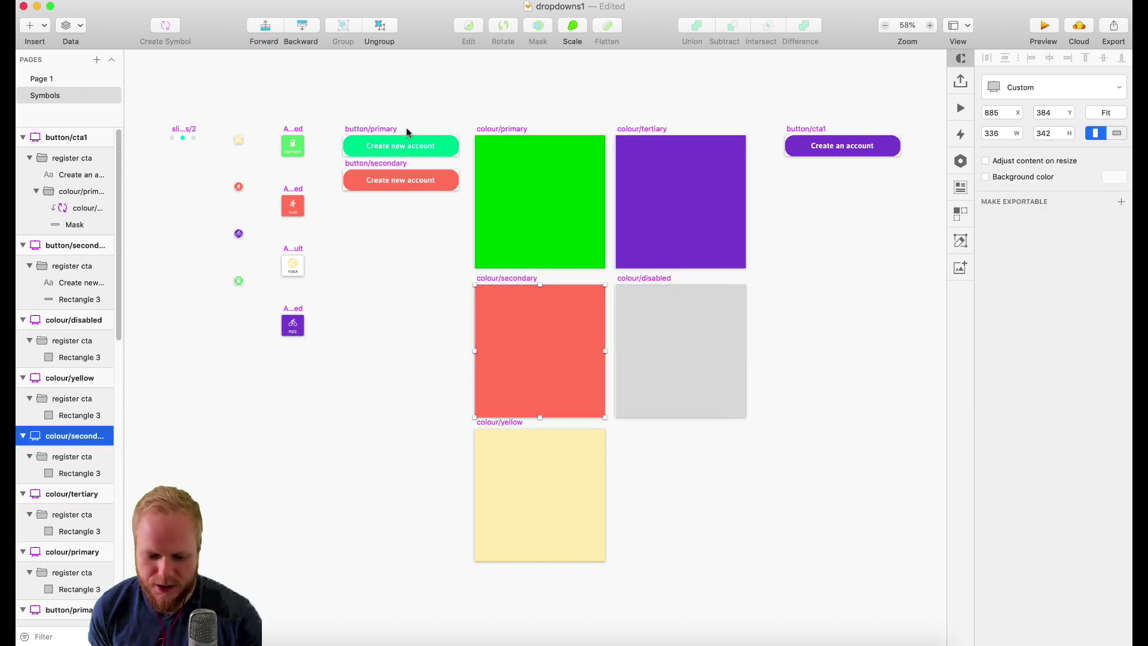
On Page 1, select the Join view background rectangle and launch the Noun Project browser
{"action": "left_click", "coordinate": [57, 80]}
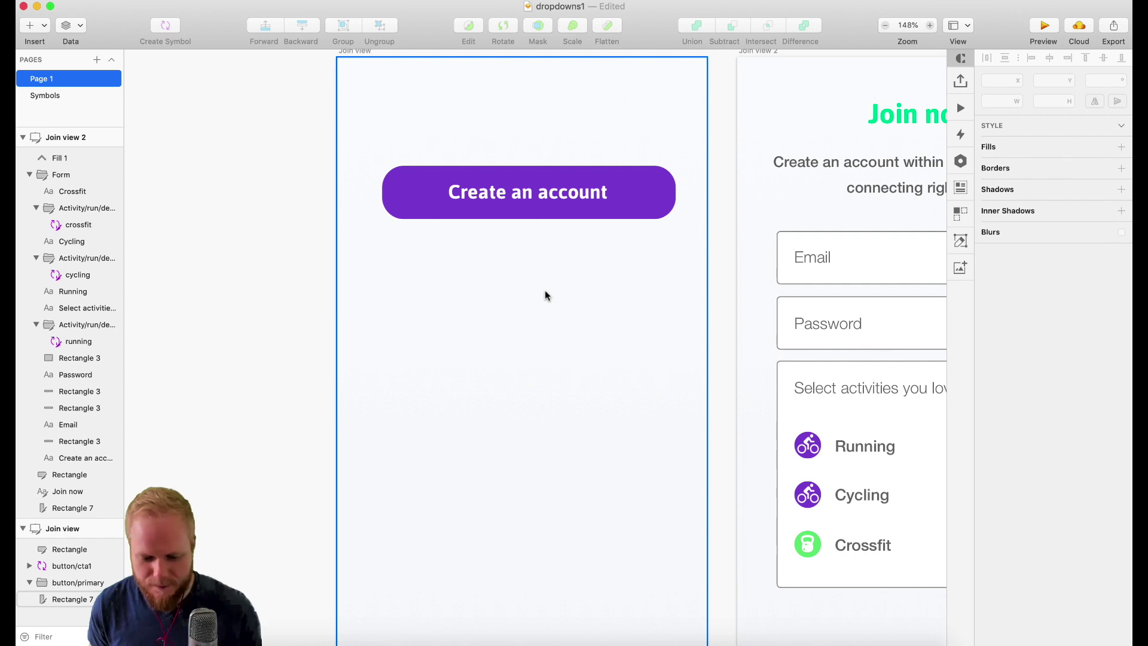
{"action": "left_click", "coordinate": [510, 263]}
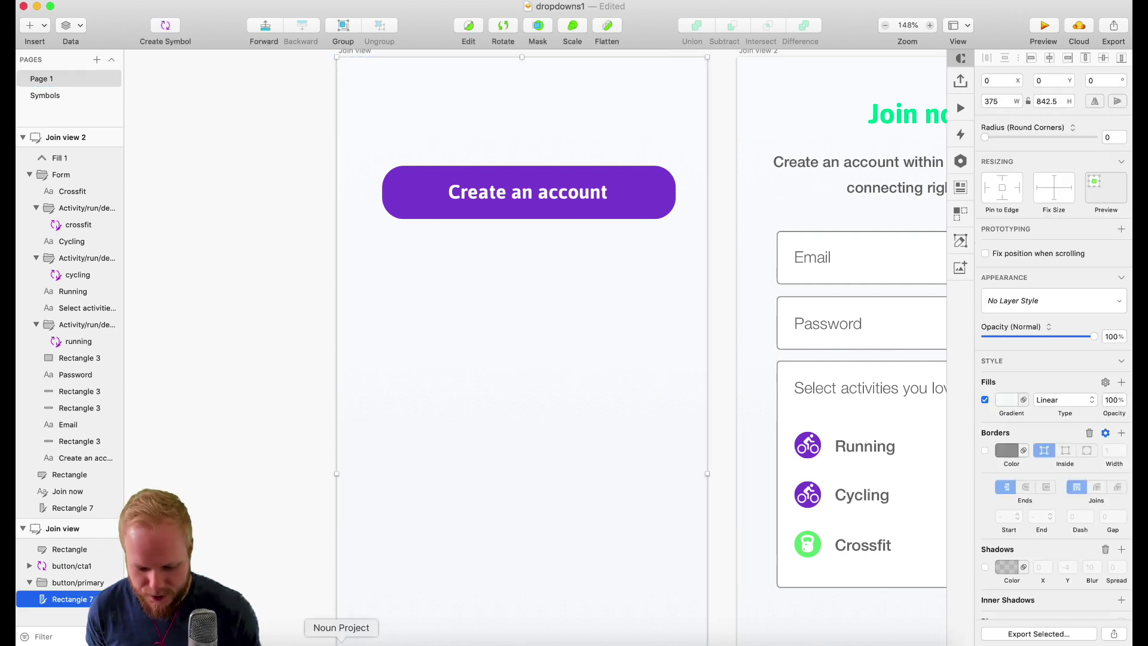
{"action": "left_click", "coordinate": [394, 642]}
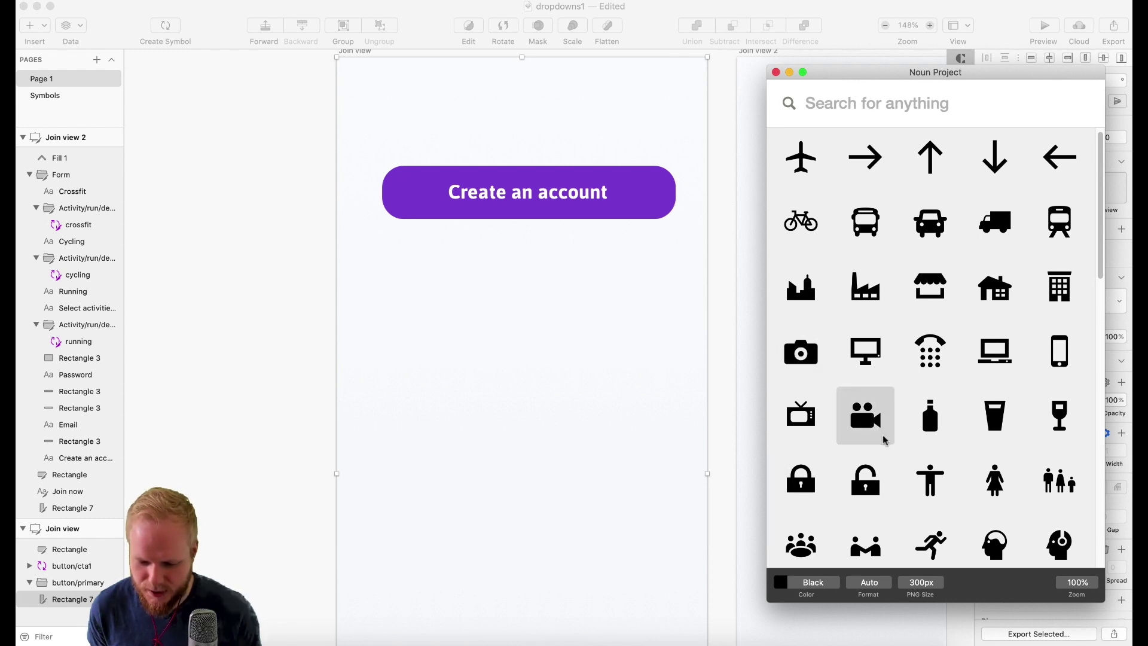
Drag the black speech-bubble icon from Noun Project onto the Join view, just under the button
{"action": "scroll", "coordinate": [1010, 336], "scroll_direction": "down", "scroll_amount": 10}
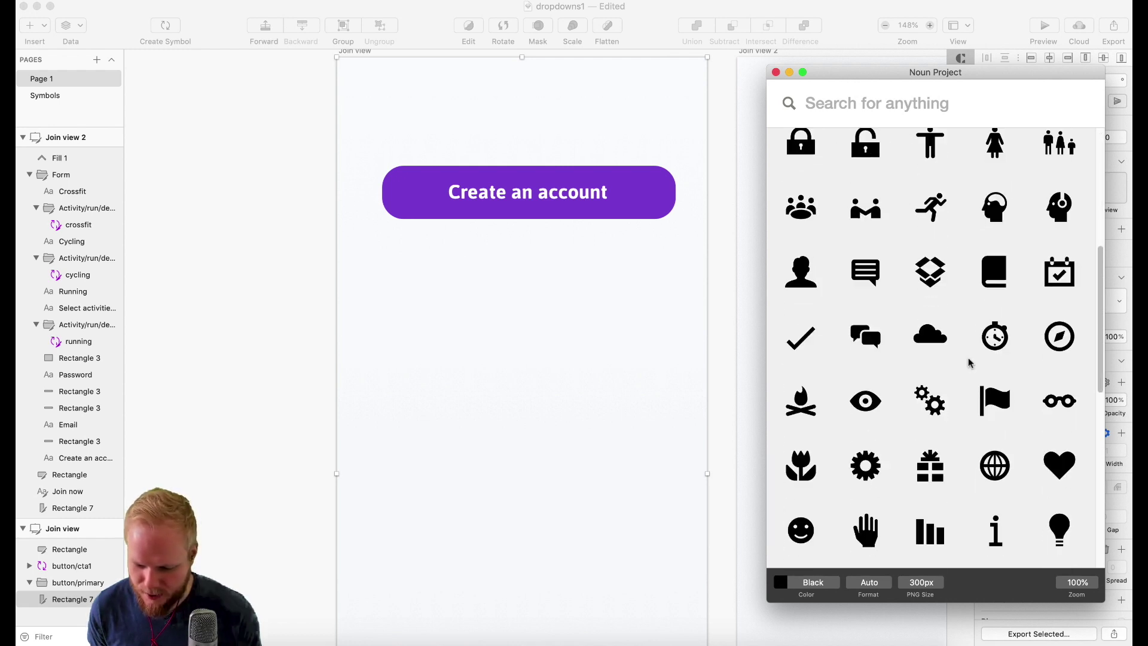
{"action": "scroll", "coordinate": [986, 383], "scroll_direction": "up", "scroll_amount": 3}
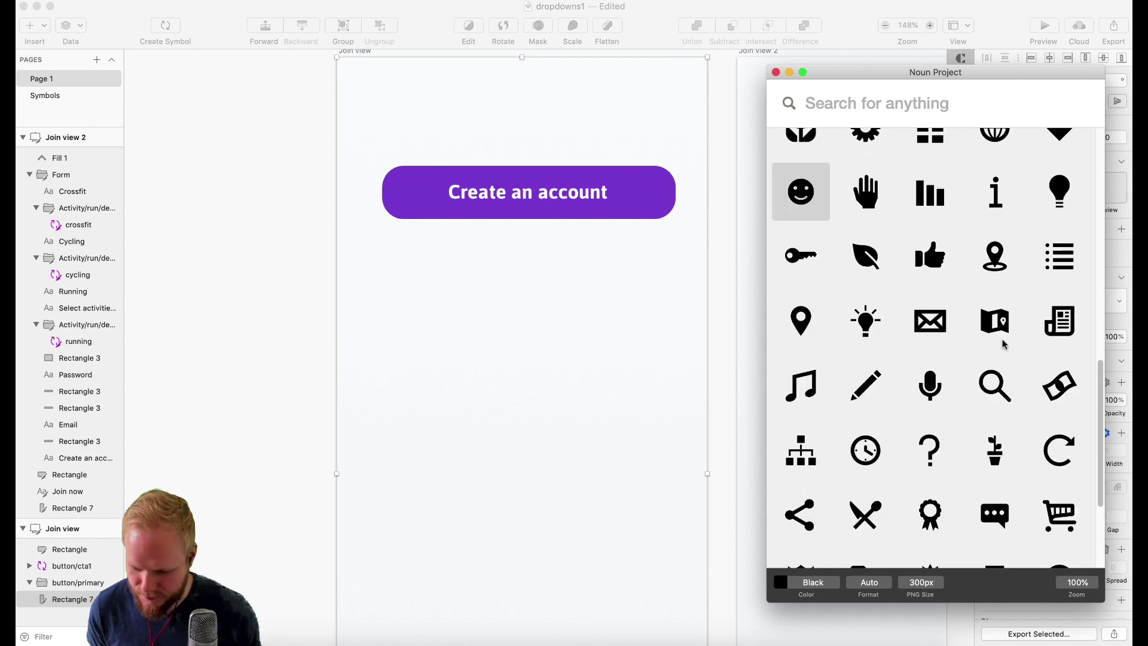
{"action": "left_click_drag", "start_coordinate": [994, 514], "coordinate": [623, 412]}
{"action": "left_click_drag", "start_coordinate": [586, 353], "coordinate": [564, 335]}
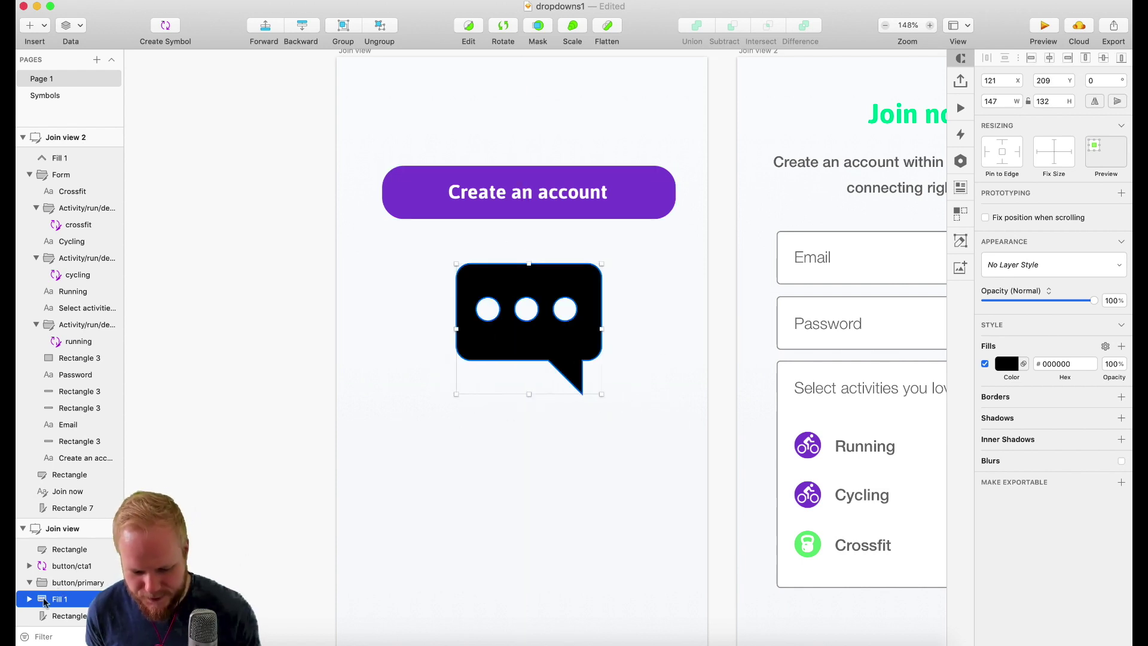
Group the speech-bubble fill layer as iconX and select its Fill 1 shape
{"action": "key", "text": "super+g"}
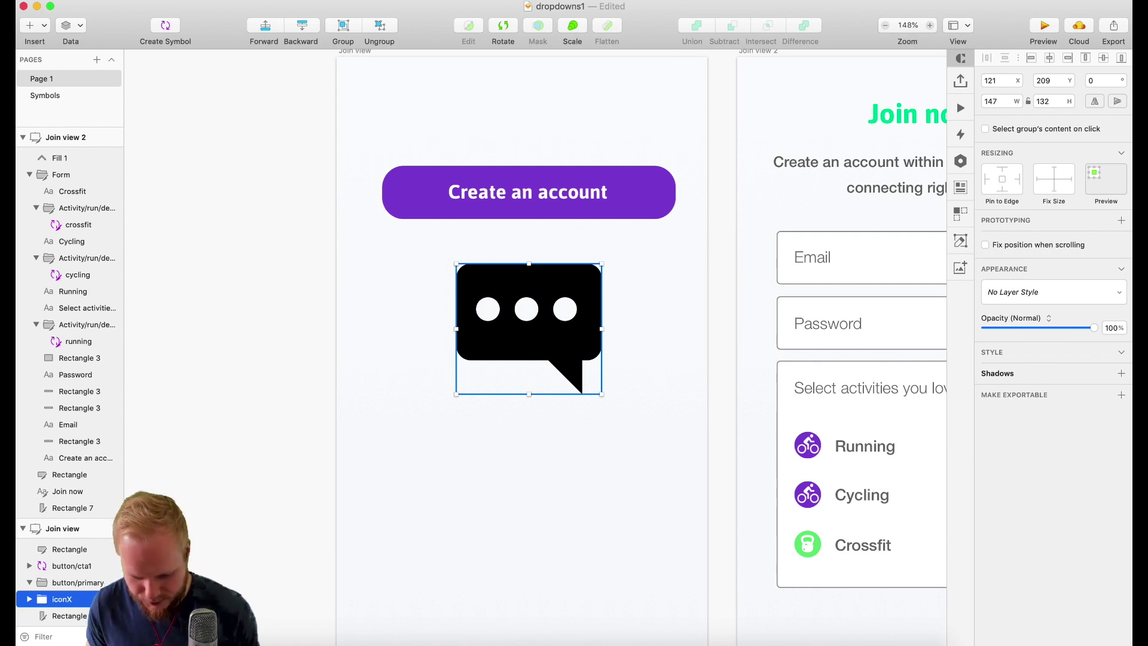
{"action": "left_click", "coordinate": [28, 599]}
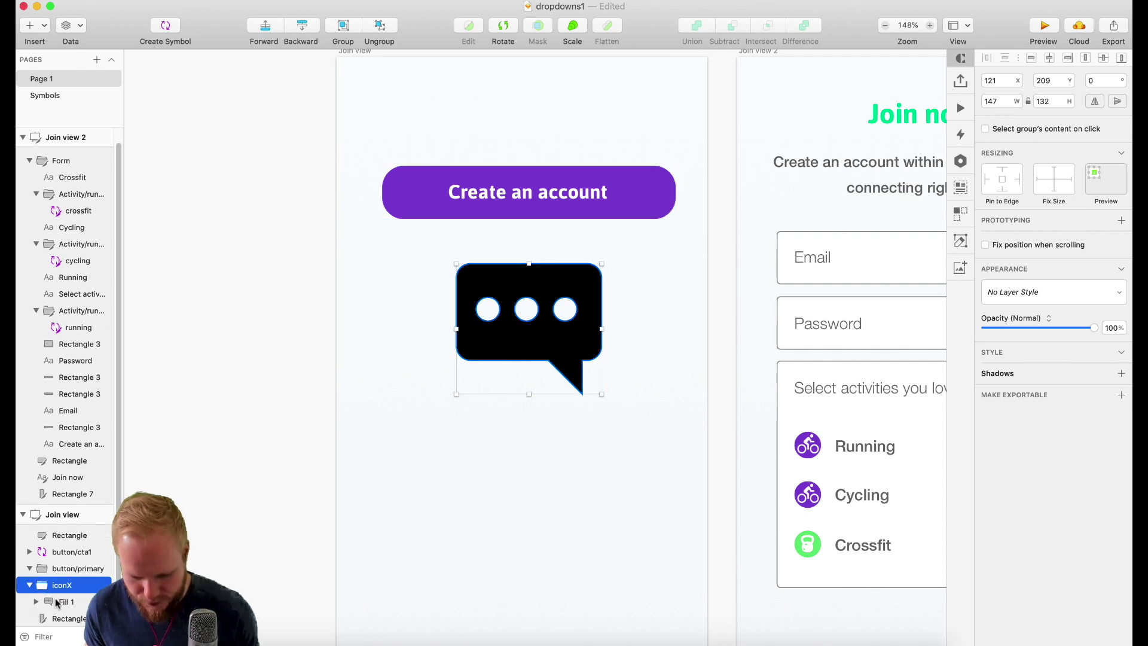
{"action": "left_click", "coordinate": [57, 602]}
{"action": "left_click", "coordinate": [45, 25]}
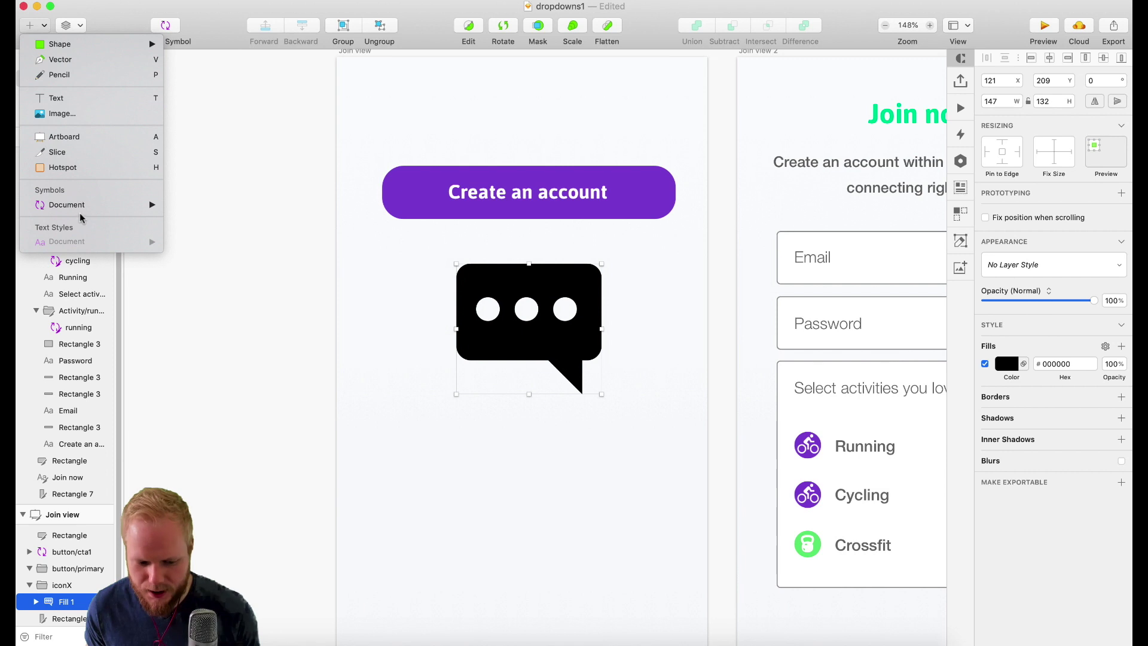
Insert a colour/secondary symbol over the speech bubble and mask it with the Fill 1 shape
{"action": "mouse_move", "coordinate": [84, 206]}
{"action": "mouse_move", "coordinate": [234, 249]}
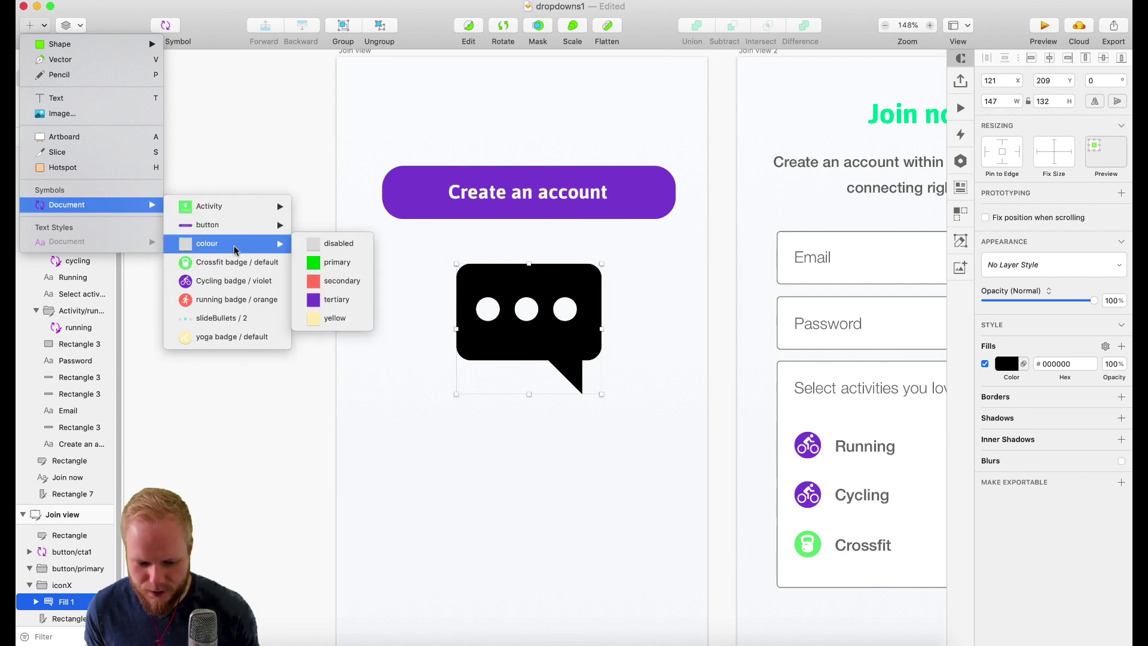
{"action": "left_click", "coordinate": [342, 280]}
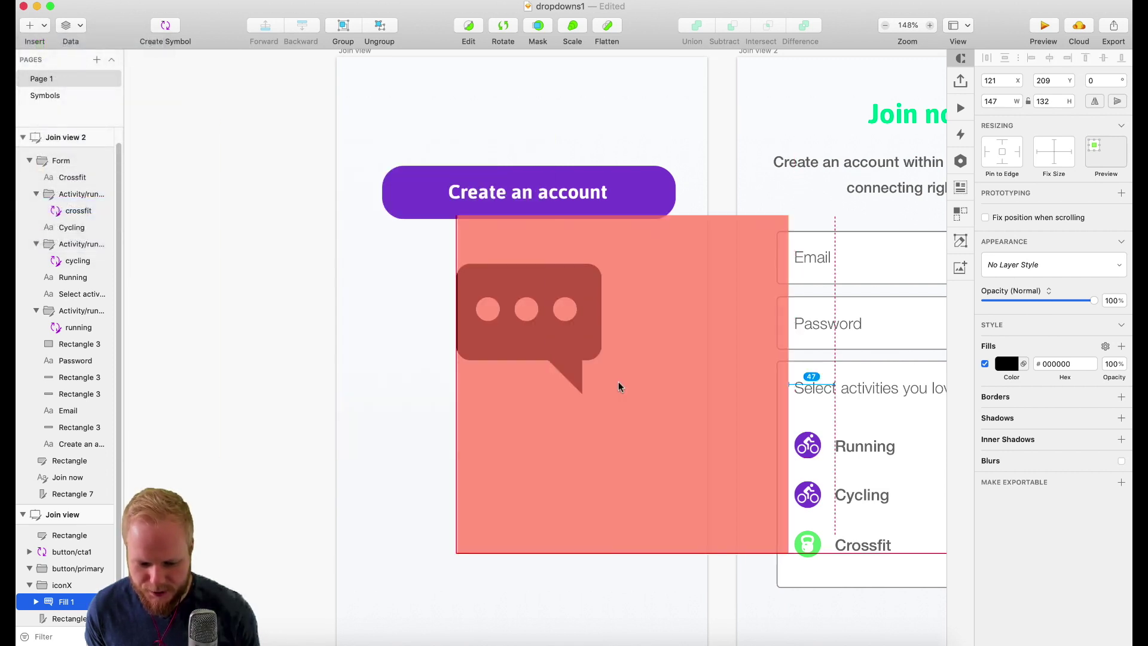
{"action": "left_click", "coordinate": [538, 340]}
{"action": "scroll", "coordinate": [71, 592], "scroll_direction": "down", "scroll_amount": 1}
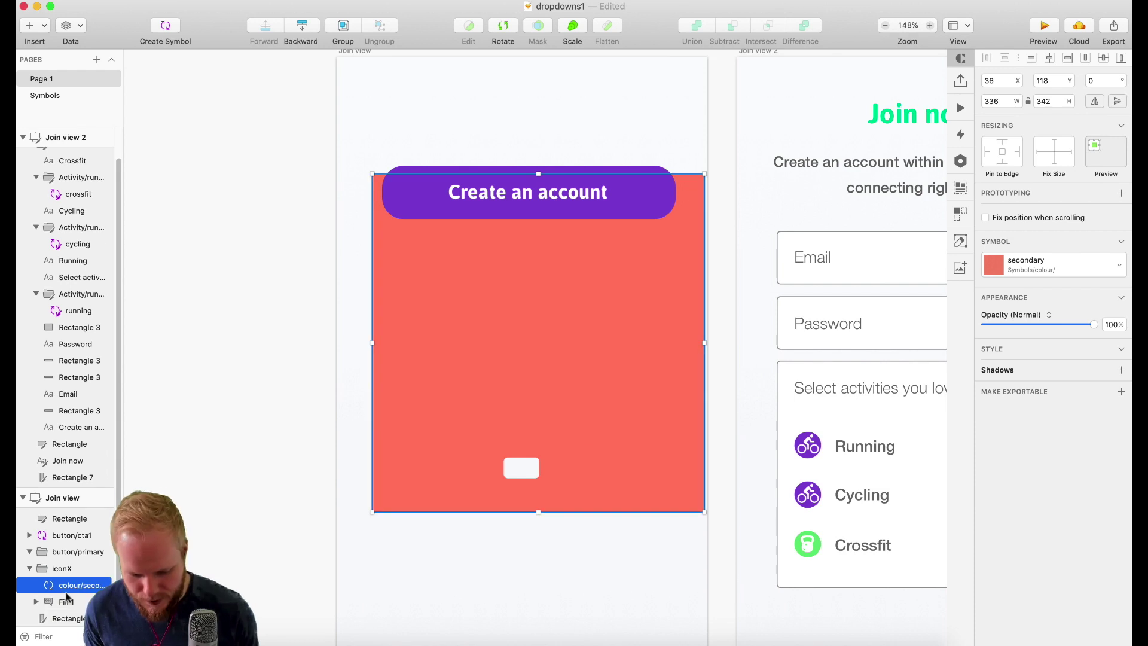
{"action": "left_click", "coordinate": [66, 600], "text": "shift"}
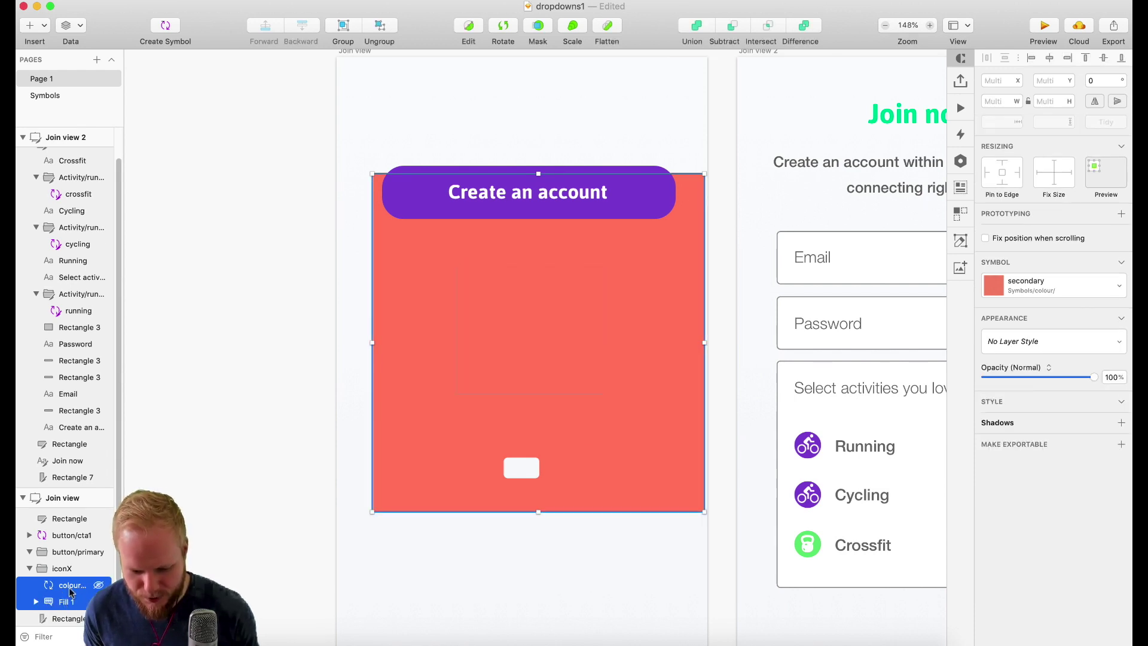
{"action": "left_click", "coordinate": [540, 30]}
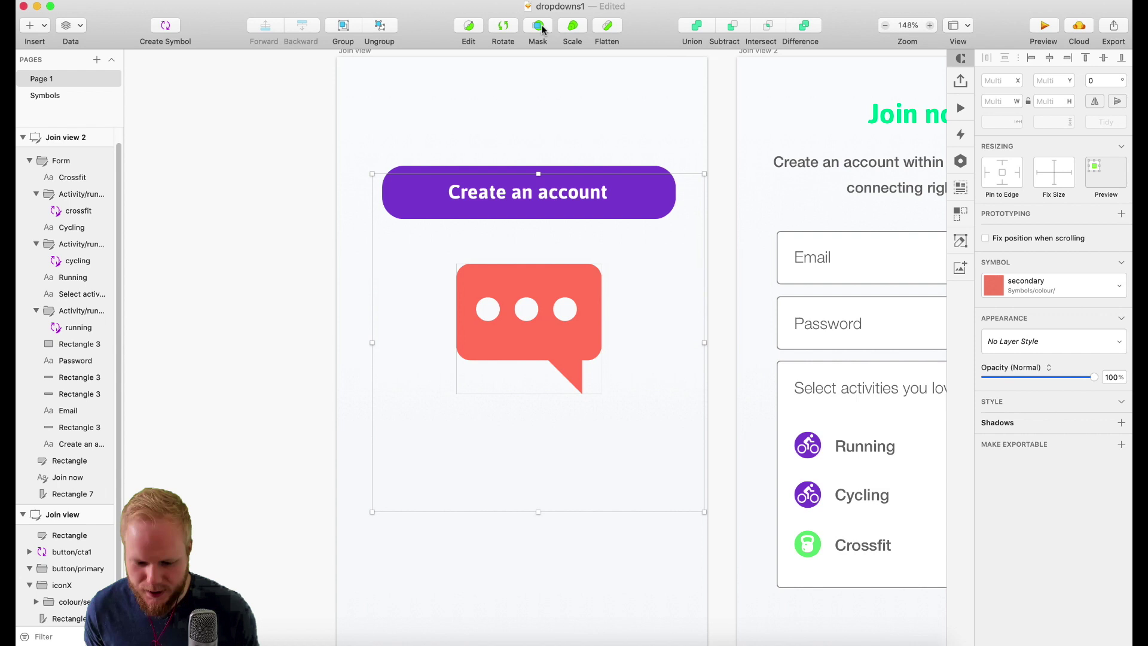
Nudge the masked coral speech bubble a few pixels to the right
{"action": "left_click", "coordinate": [251, 287]}
{"action": "left_click", "coordinate": [573, 329]}
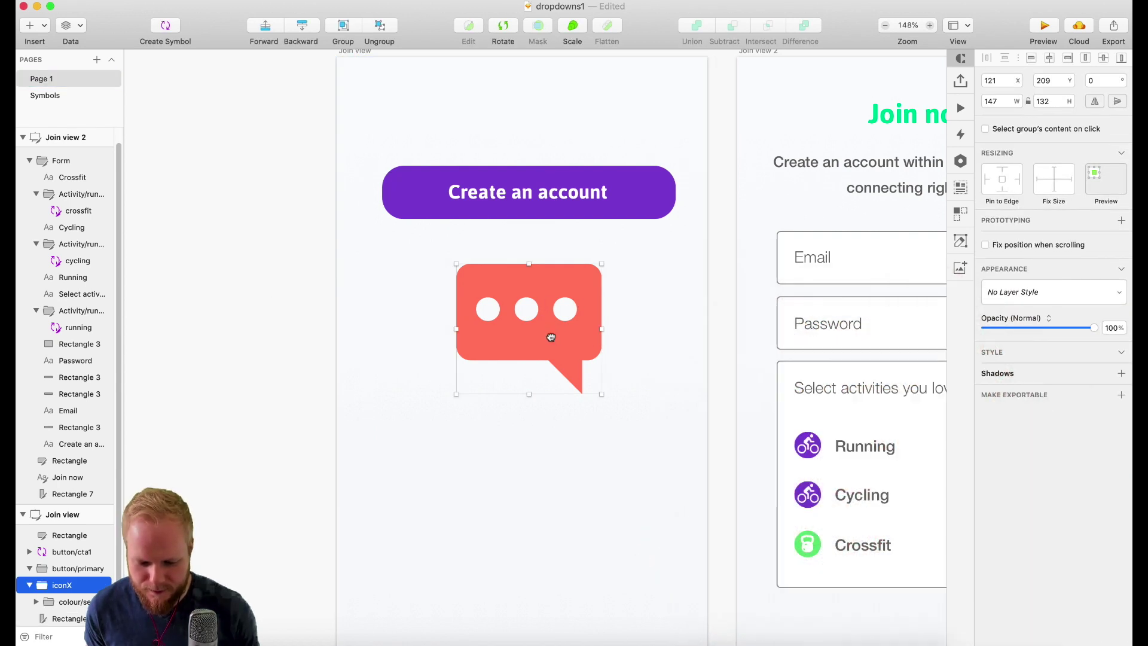
{"action": "left_click_drag", "start_coordinate": [568, 328], "coordinate": [572, 325]}
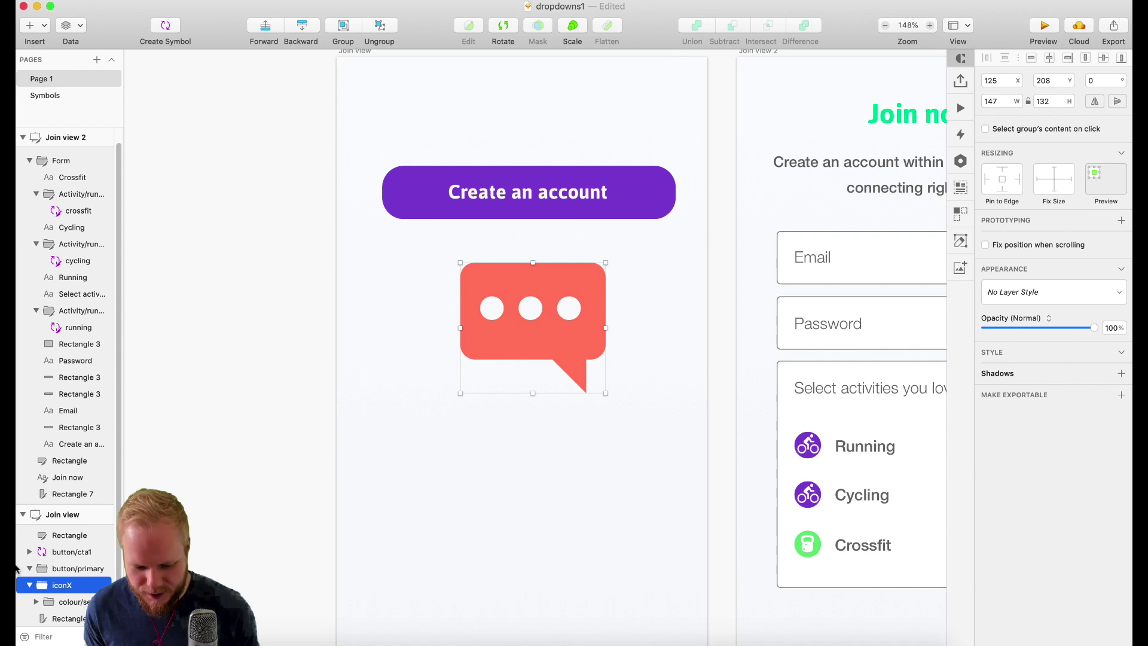
Expand the icon group in Layers and swap its colour symbol to colour/primary green
{"action": "left_click", "coordinate": [29, 598]}
{"action": "left_click", "coordinate": [29, 599]}
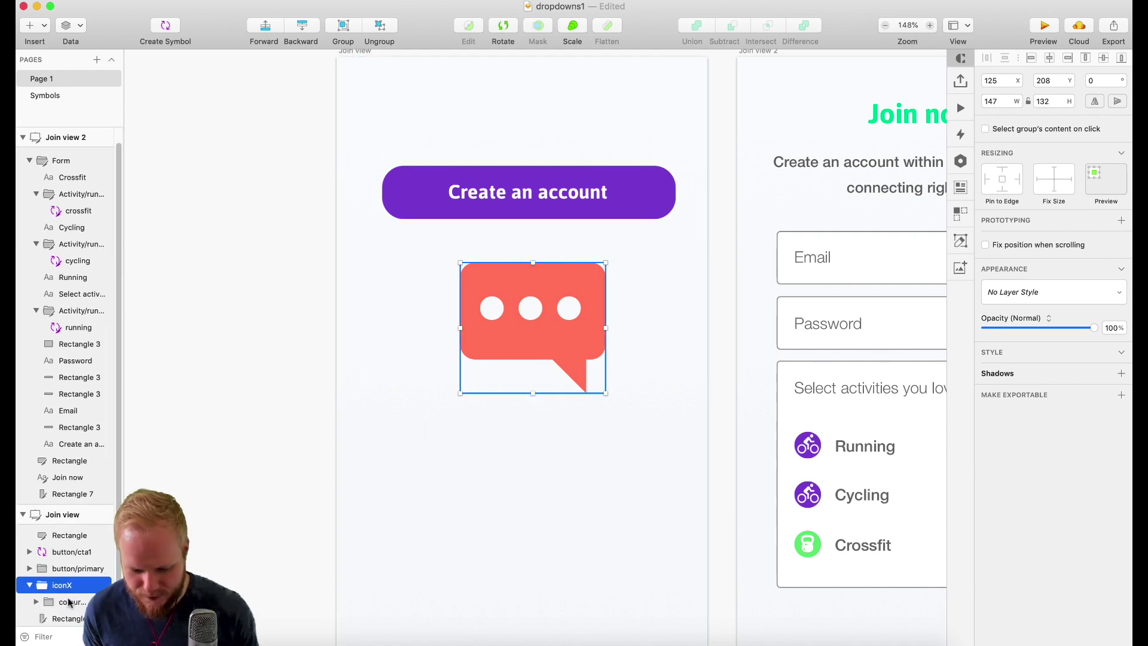
{"action": "left_click", "coordinate": [36, 601]}
{"action": "left_click", "coordinate": [66, 619]}
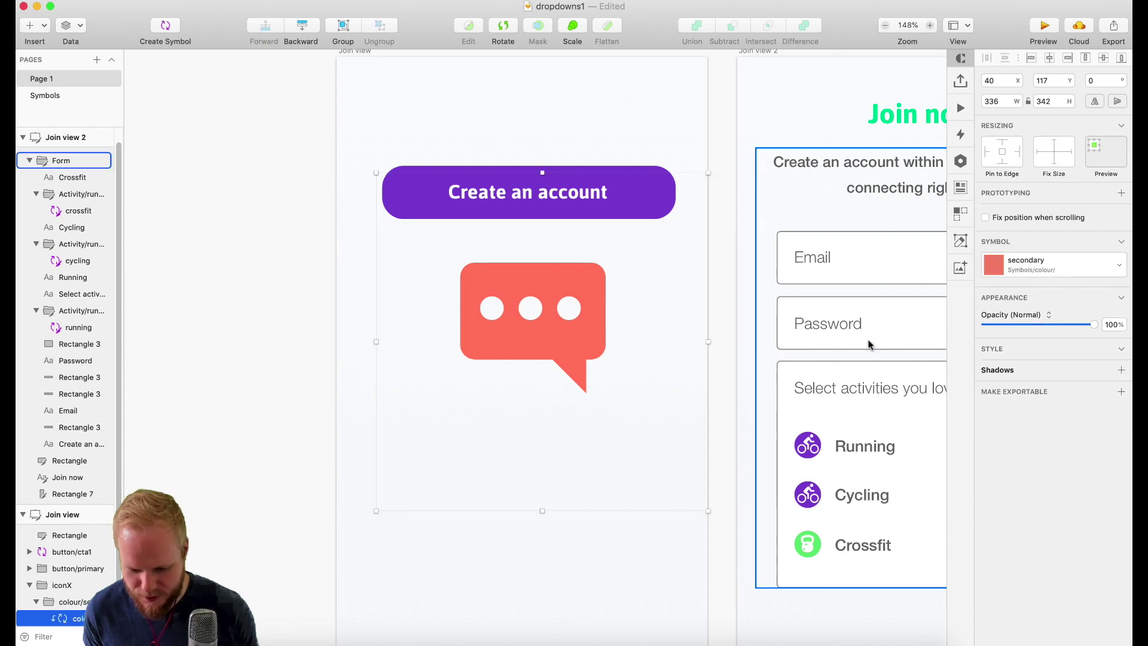
{"action": "left_click", "coordinate": [1028, 261]}
{"action": "left_click", "coordinate": [1039, 300]}
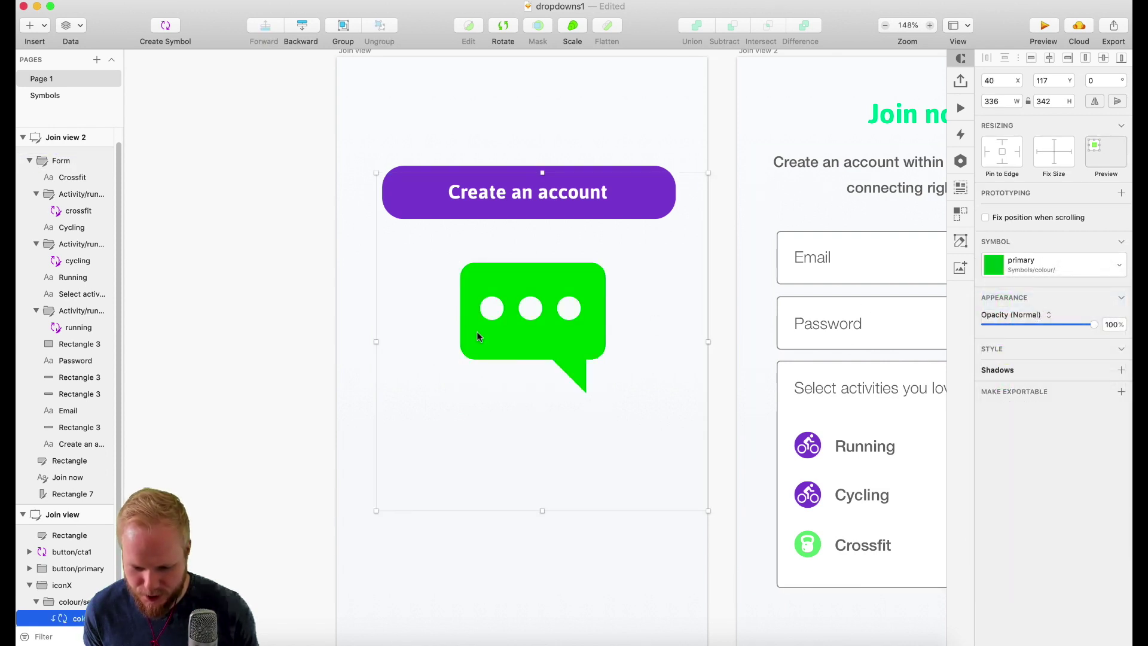
Select the iconX group layer and bring up its context menu
{"action": "scroll", "coordinate": [57, 553], "scroll_direction": "down", "scroll_amount": 2}
{"action": "left_click", "coordinate": [57, 551]}
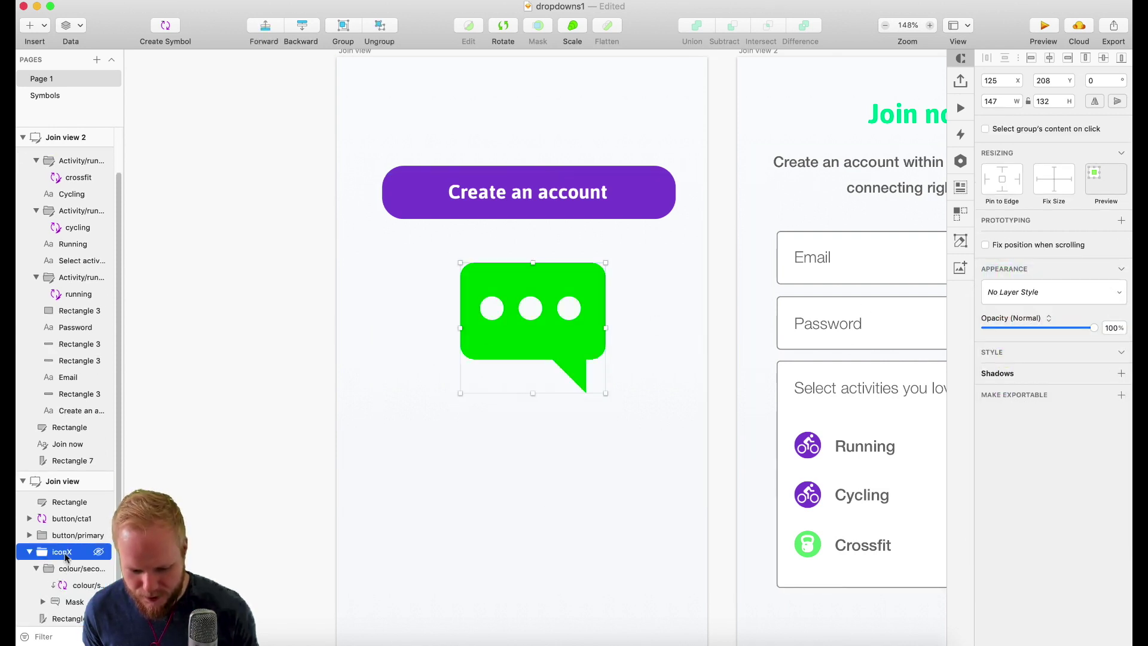
{"action": "right_click", "coordinate": [57, 551]}
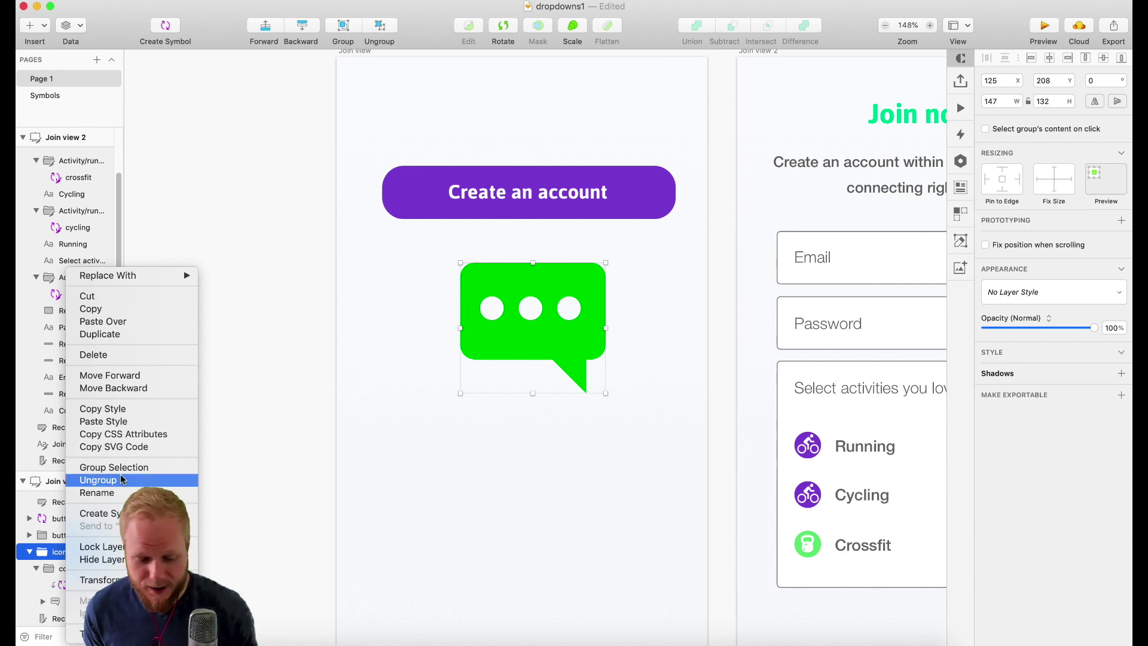
Create a symbol from the iconX group and name it icon/speechbubble
{"action": "left_click", "coordinate": [96, 513]}
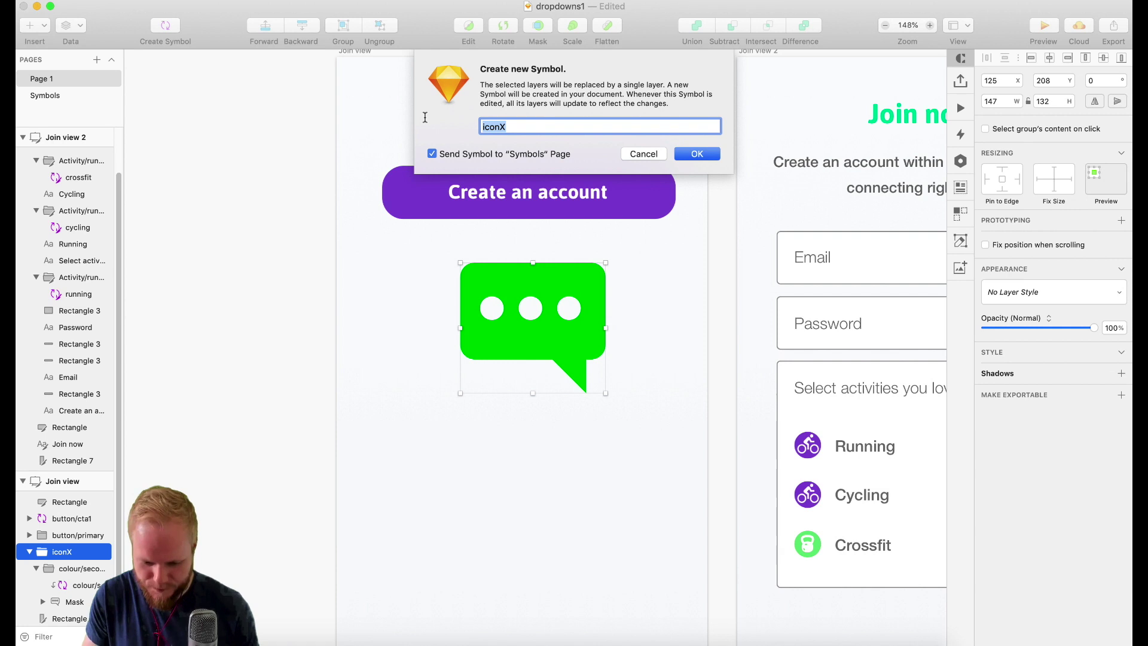
{"action": "type", "text": "icon/speechbubble"}
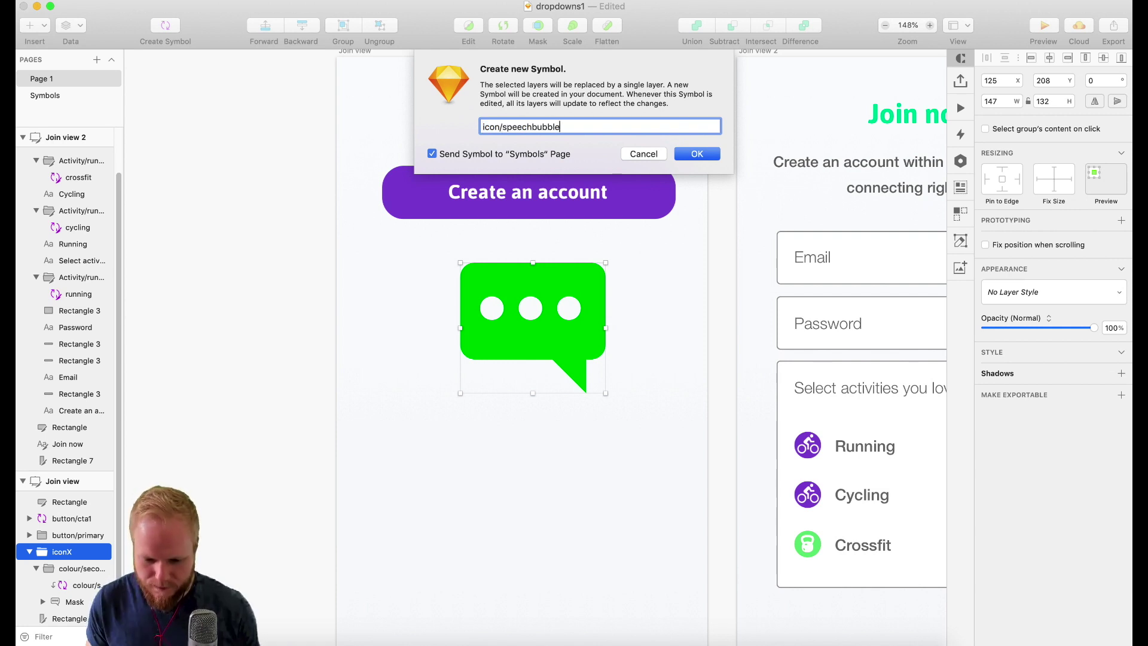
{"action": "key", "text": "Return"}
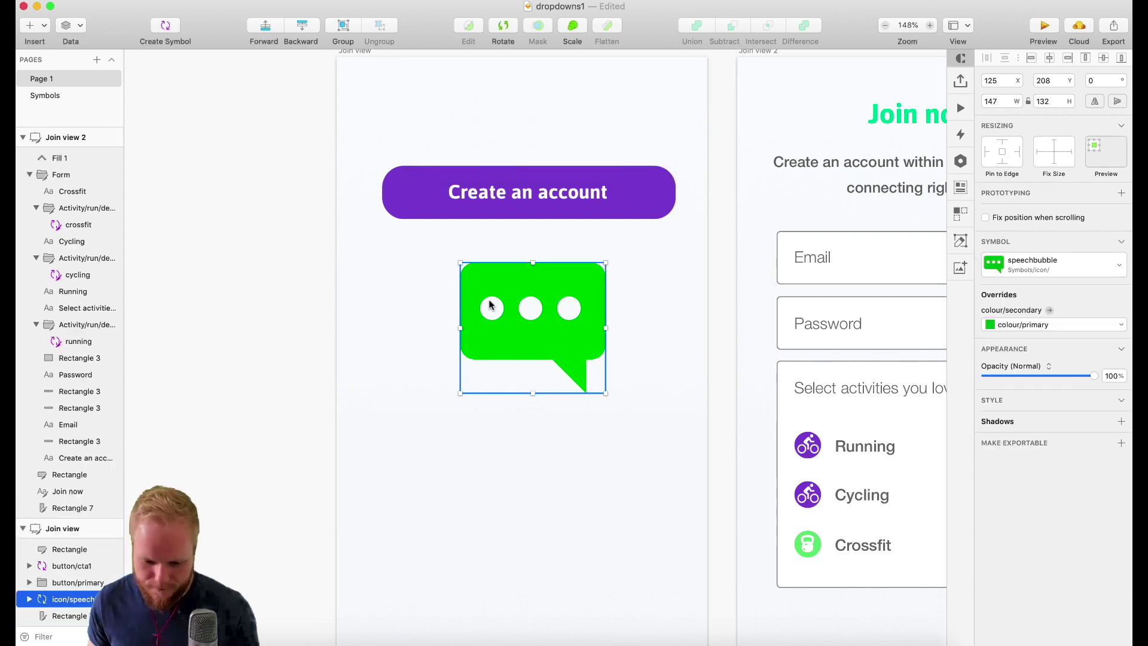
Preview the bubble's colour override as disabled, primary, secondary, tertiary, then yellow
{"action": "left_click", "coordinate": [1053, 326]}
{"action": "left_click", "coordinate": [1043, 349]}
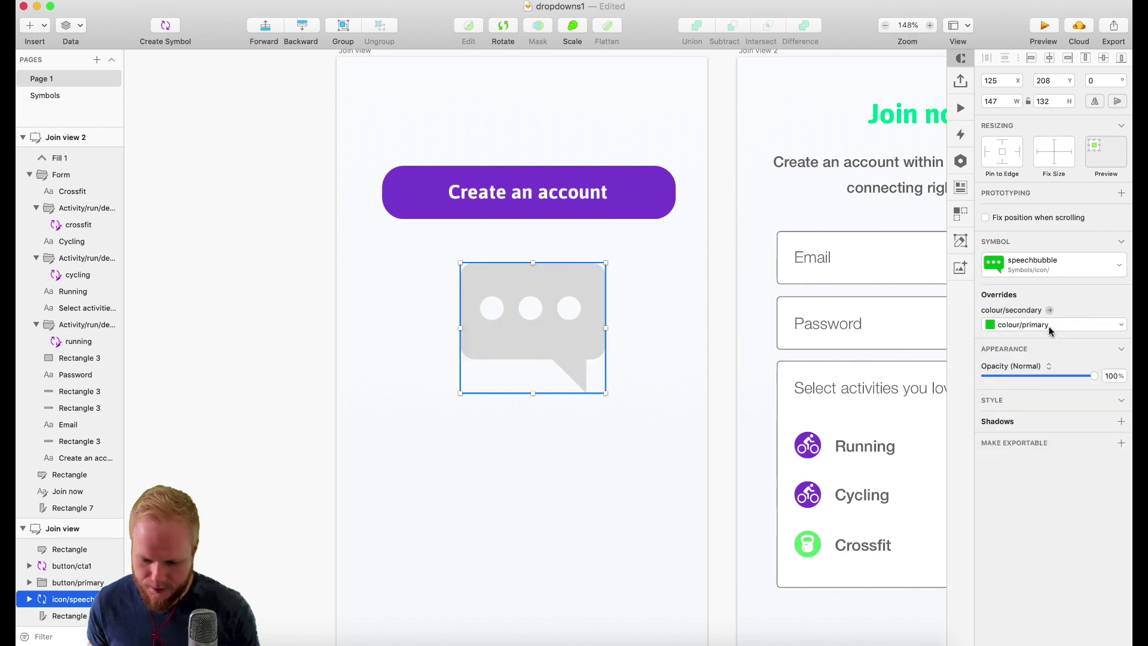
{"action": "left_click", "coordinate": [1051, 326]}
{"action": "left_click", "coordinate": [1043, 379]}
{"action": "left_click", "coordinate": [1051, 326]}
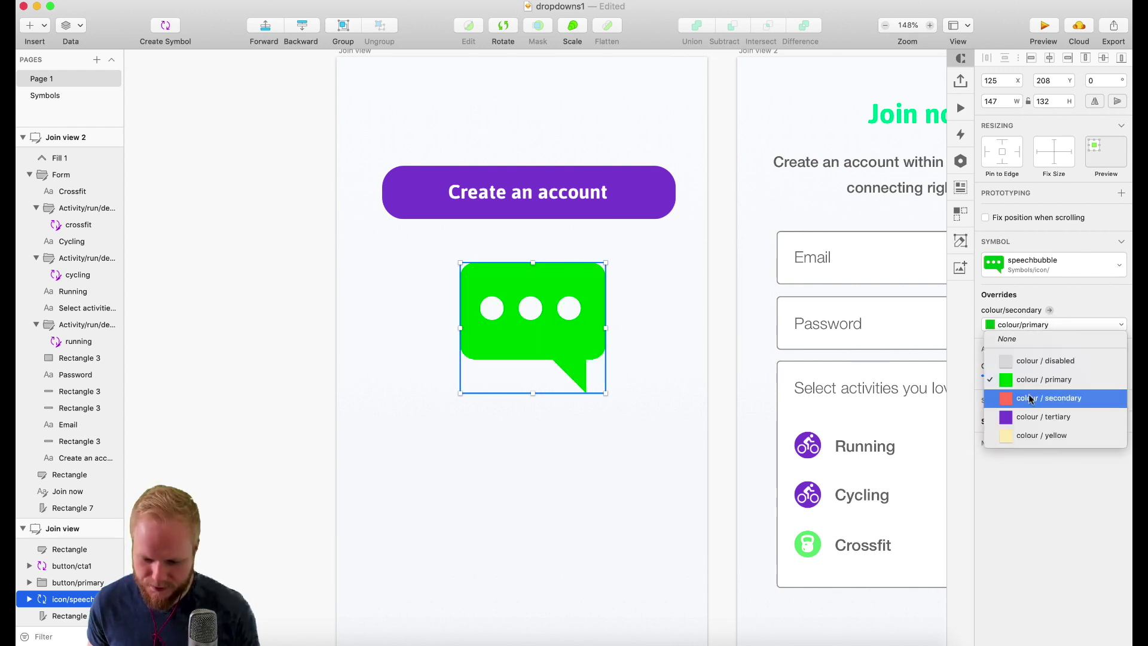
{"action": "left_click", "coordinate": [1046, 398]}
{"action": "left_click", "coordinate": [1043, 326]}
{"action": "left_click", "coordinate": [1052, 417]}
{"action": "left_click", "coordinate": [1050, 325]}
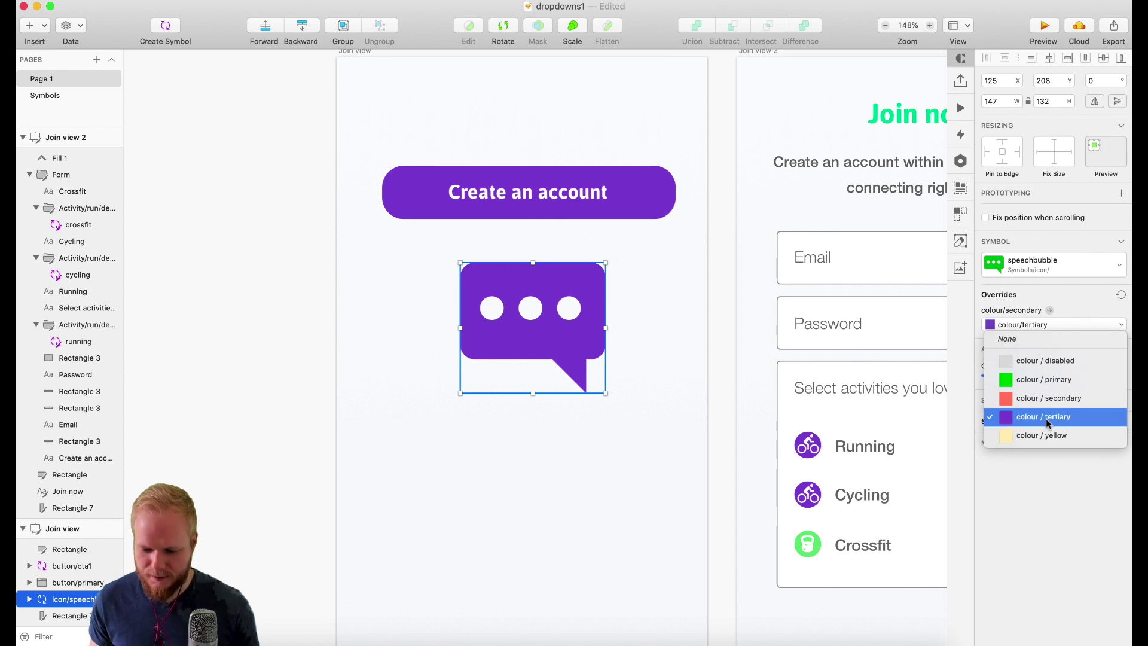
{"action": "left_click", "coordinate": [1047, 435]}
{"action": "left_click", "coordinate": [347, 317]}
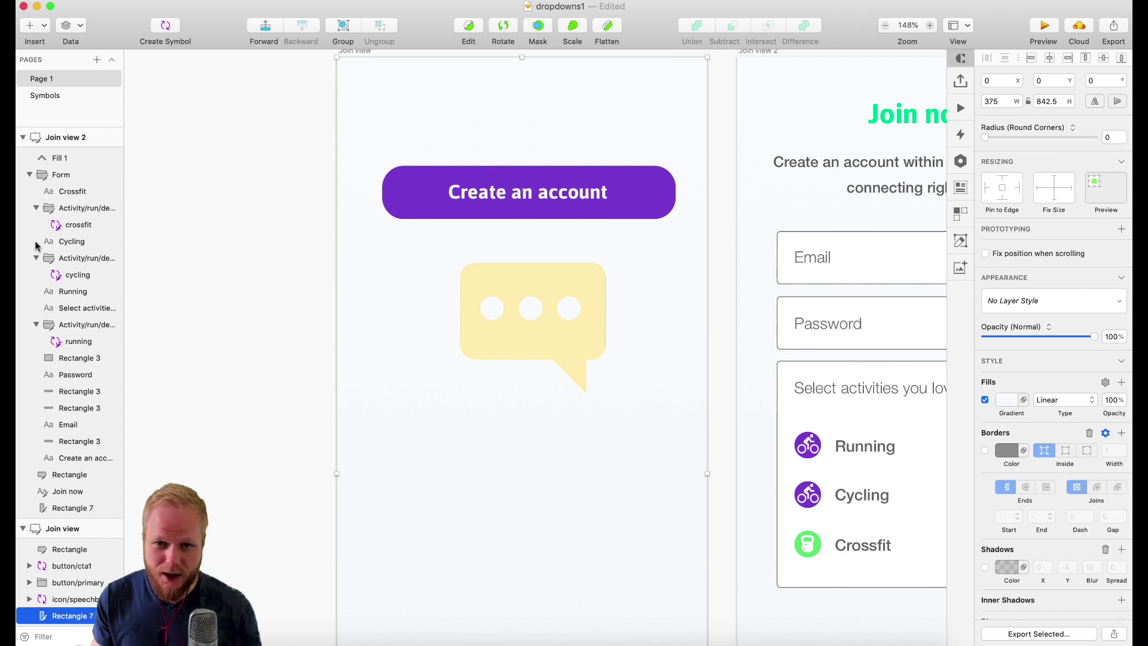
Inspect the yellow and green colour swatch masters on the Symbols page, then return to Page 1
{"action": "left_click", "coordinate": [50, 96]}
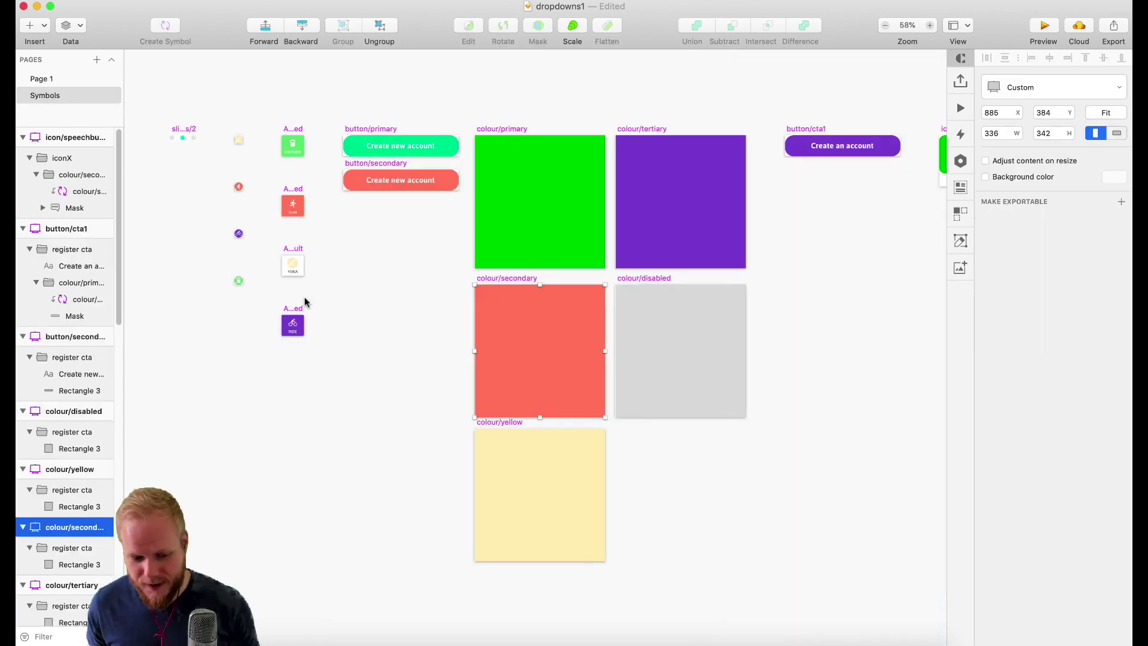
{"action": "left_click", "coordinate": [692, 180]}
{"action": "left_click", "coordinate": [541, 464]}
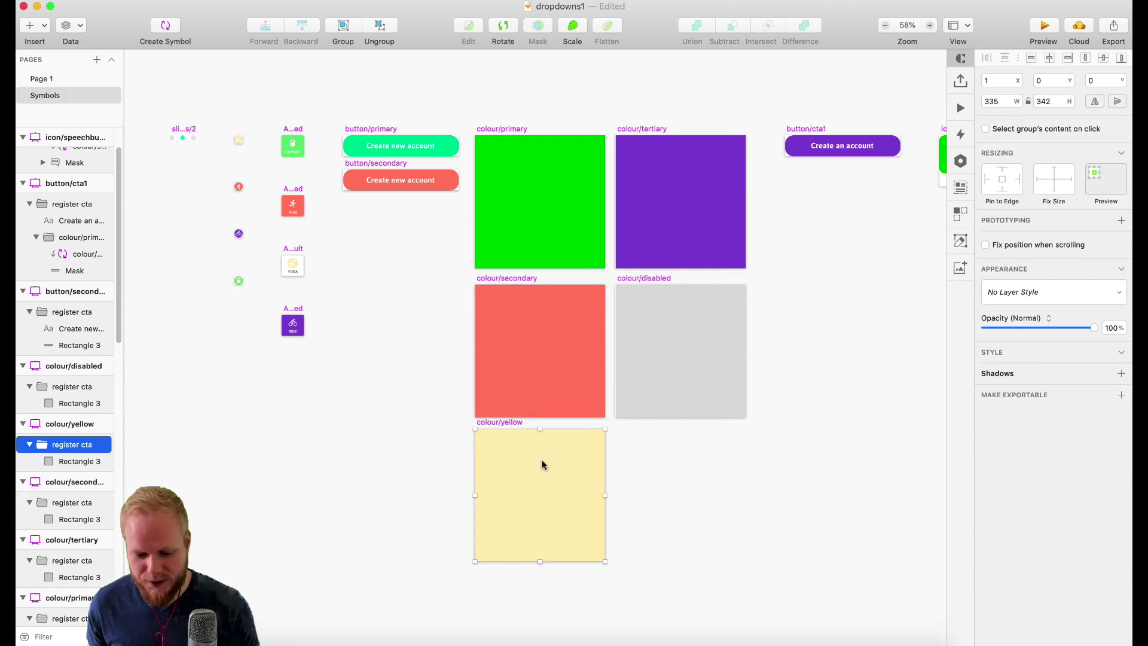
{"action": "left_click", "coordinate": [508, 251]}
{"action": "left_click", "coordinate": [66, 80]}
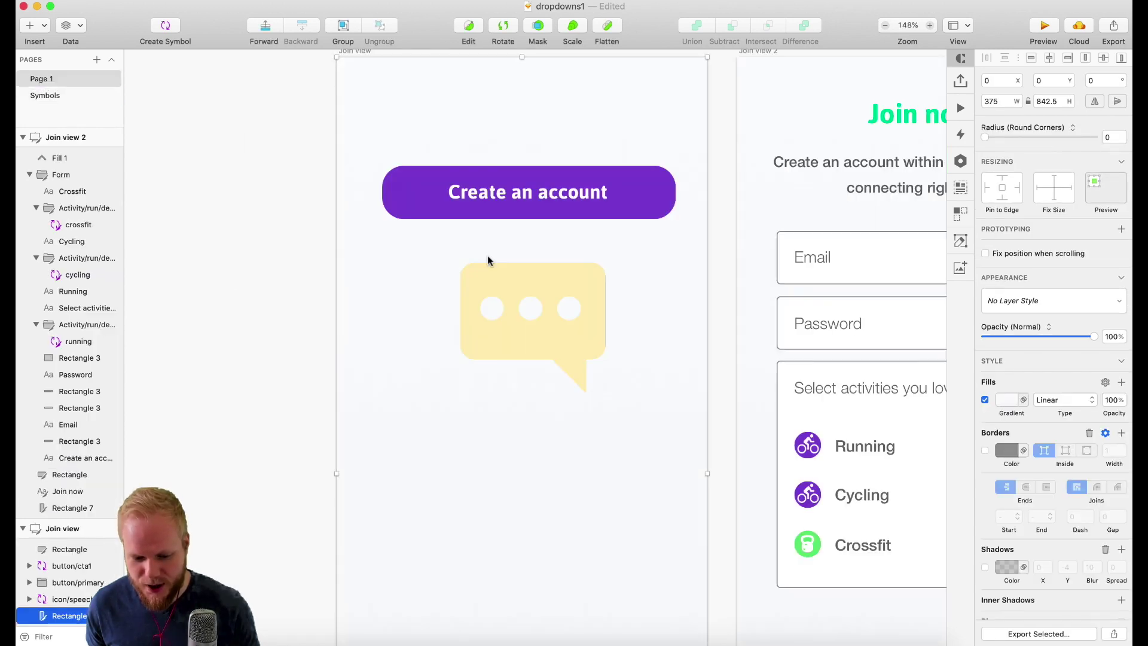
Set the speech bubble's colour override to colour/tertiary purple and view the Symbols page
{"action": "double_click", "coordinate": [555, 307]}
{"action": "left_click", "coordinate": [193, 72]}
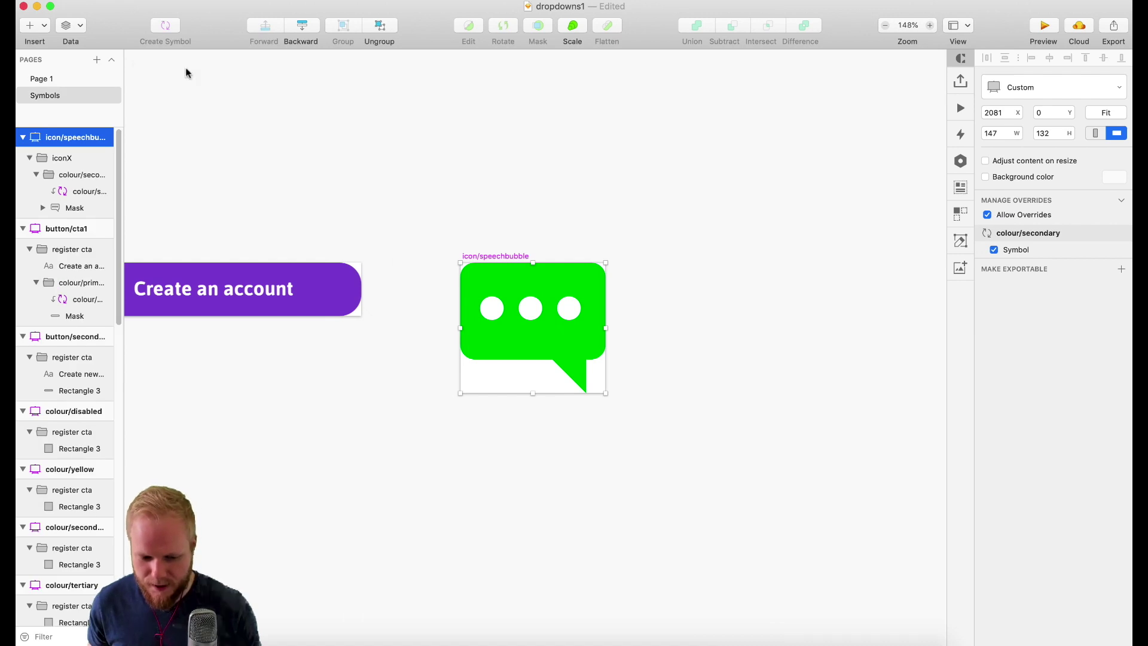
{"action": "left_click", "coordinate": [1043, 325]}
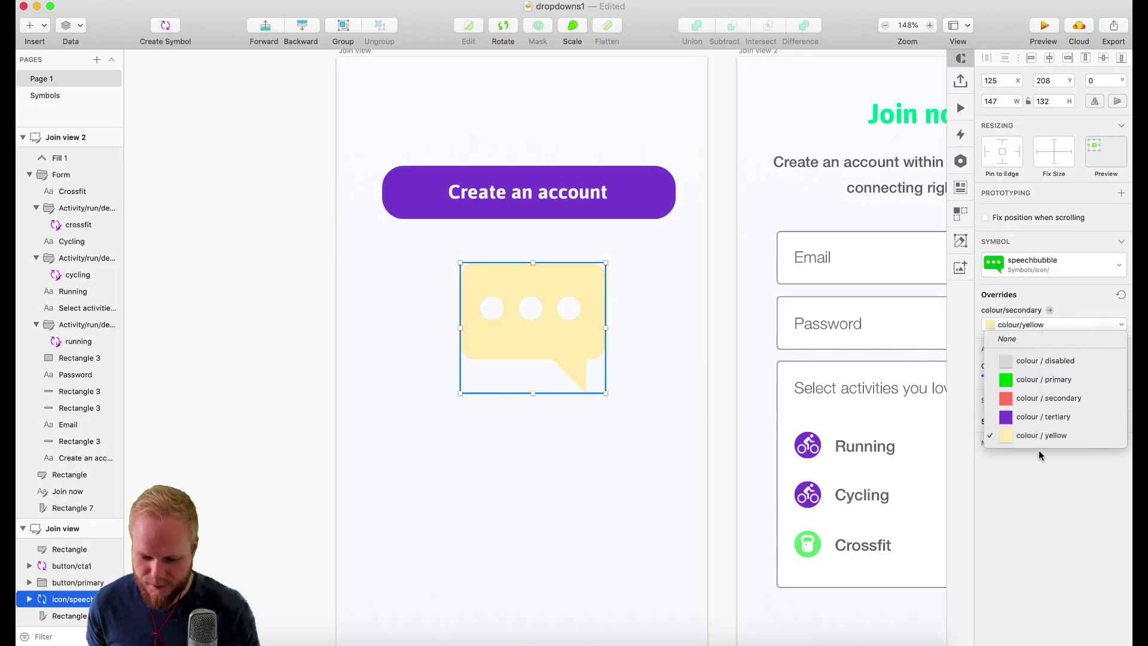
{"action": "left_click", "coordinate": [1041, 417]}
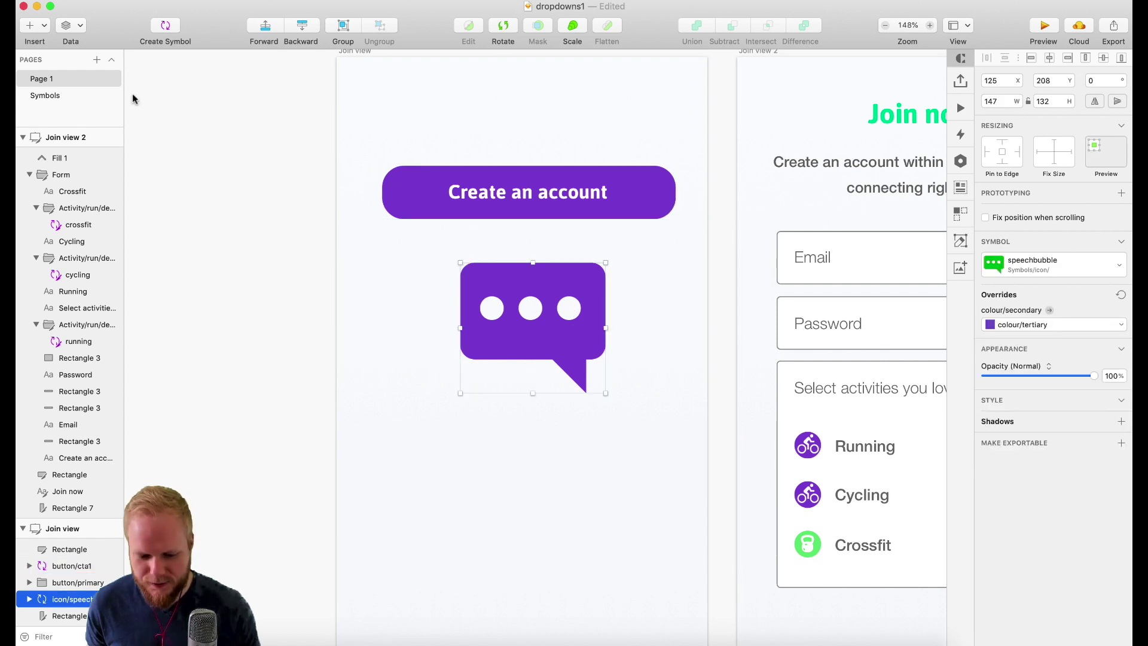
{"action": "left_click", "coordinate": [45, 95]}
Change the colour/tertiary swatch rectangle's fill hue to magenta #D15786
{"action": "scroll", "coordinate": [381, 361], "scroll_direction": "down", "scroll_amount": 5}
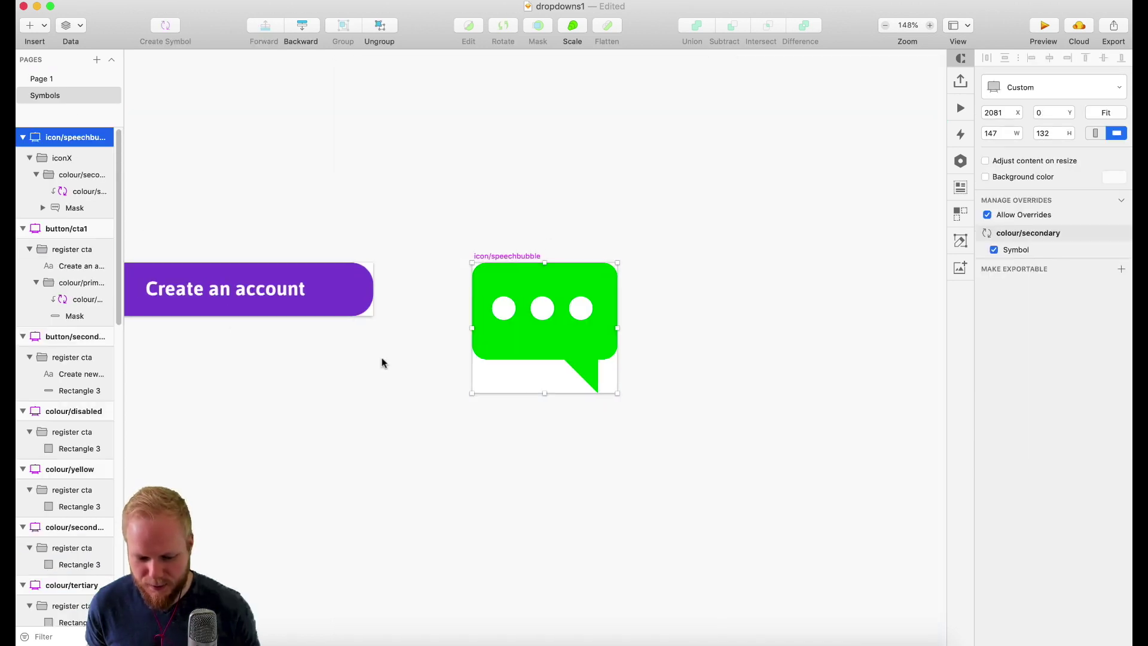
{"action": "scroll", "coordinate": [401, 408], "scroll_direction": "left", "scroll_amount": 8}
{"action": "left_click", "coordinate": [451, 381]}
{"action": "double_click", "coordinate": [452, 381]}
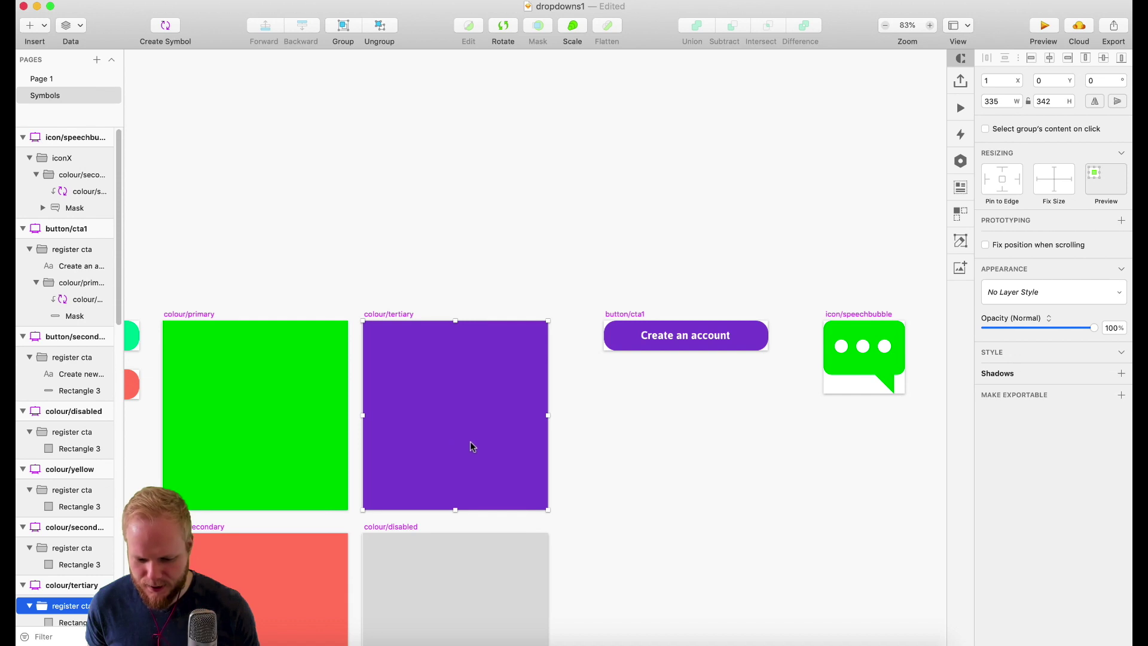
{"action": "scroll", "coordinate": [470, 442], "scroll_direction": "down", "scroll_amount": 1}
{"action": "left_click", "coordinate": [1016, 399]}
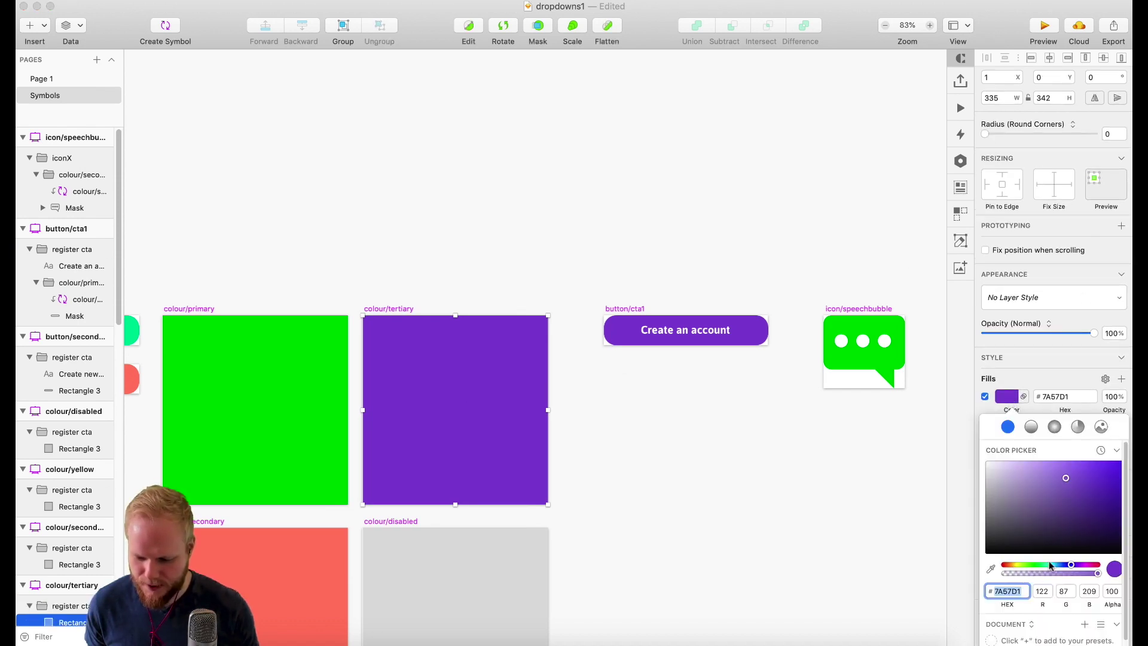
{"action": "left_click_drag", "start_coordinate": [1072, 566], "coordinate": [1092, 570]}
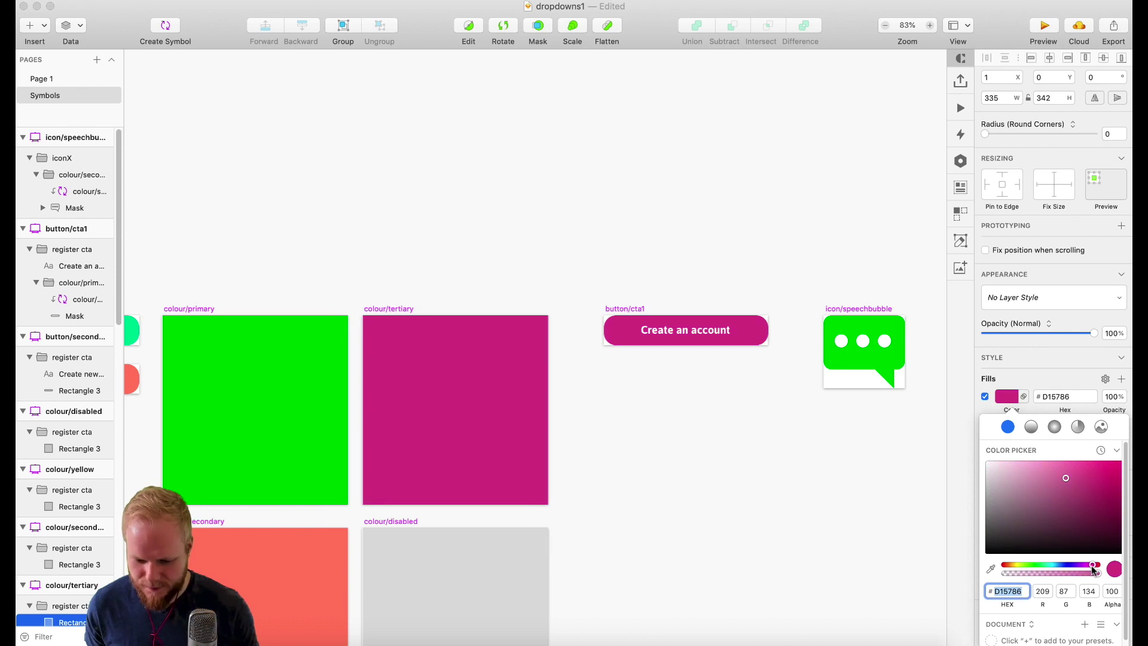
{"action": "left_click", "coordinate": [735, 499]}
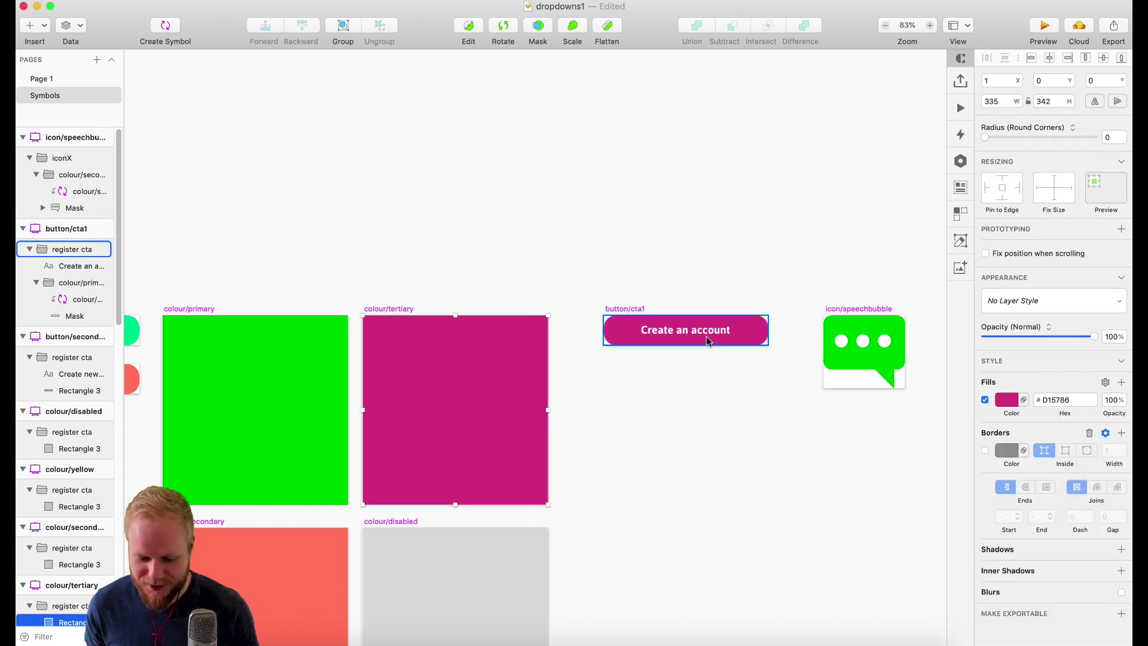
Go back to Page 1's Join view showing the magenta button and speech bubble
{"action": "left_click", "coordinate": [50, 85]}
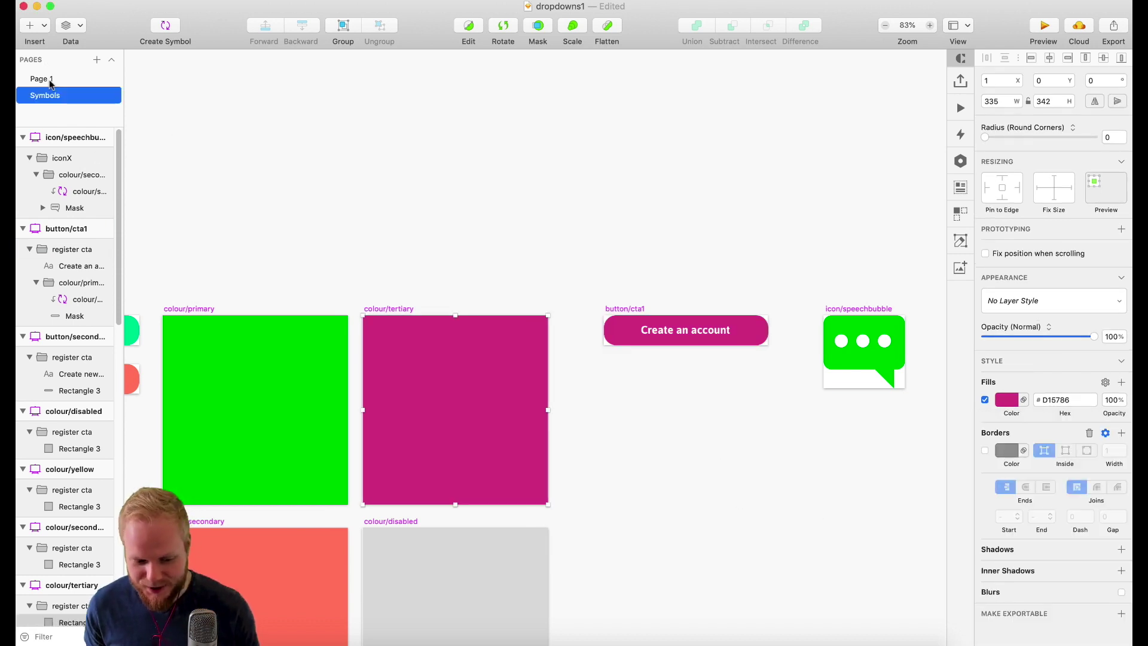
{"action": "left_click", "coordinate": [50, 82]}
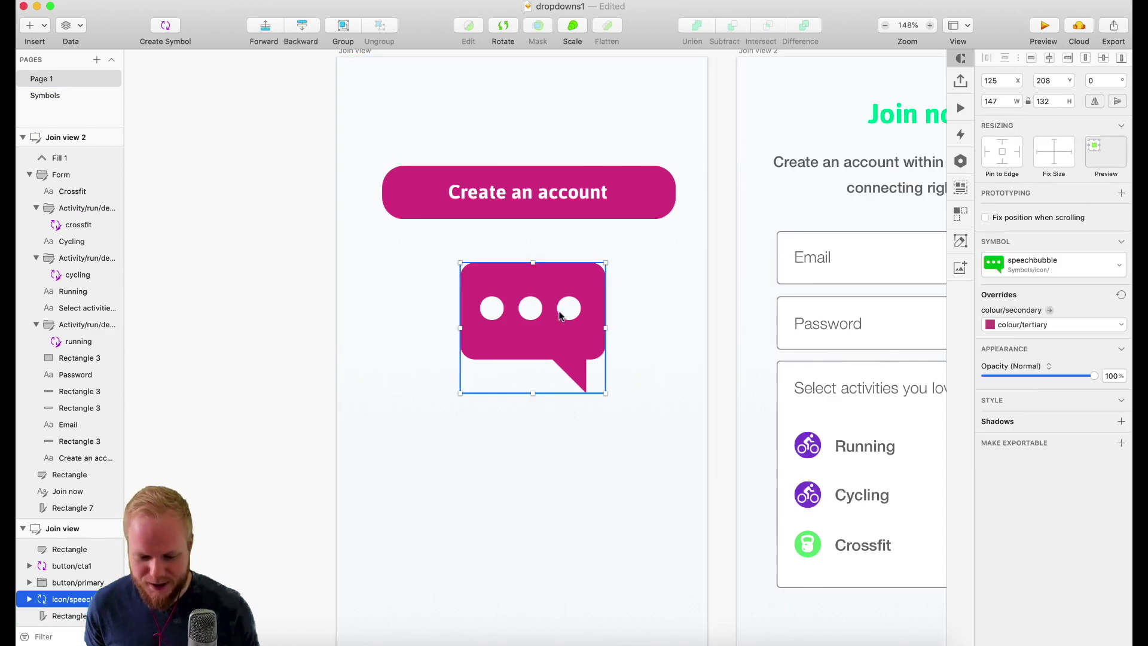